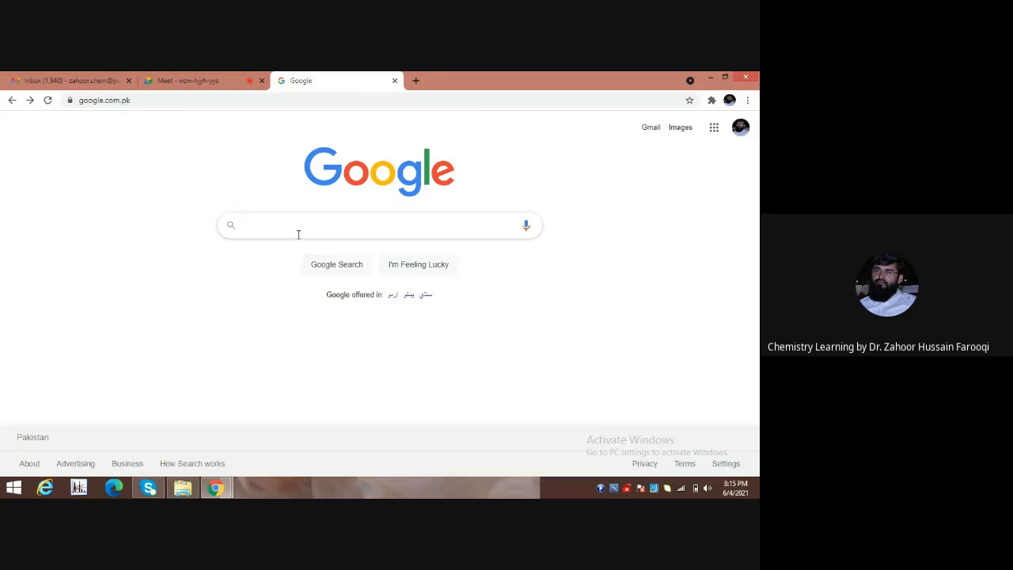
Search Google for 'journal of hazardous materials' using the autocomplete suggestion.
text(Journal)
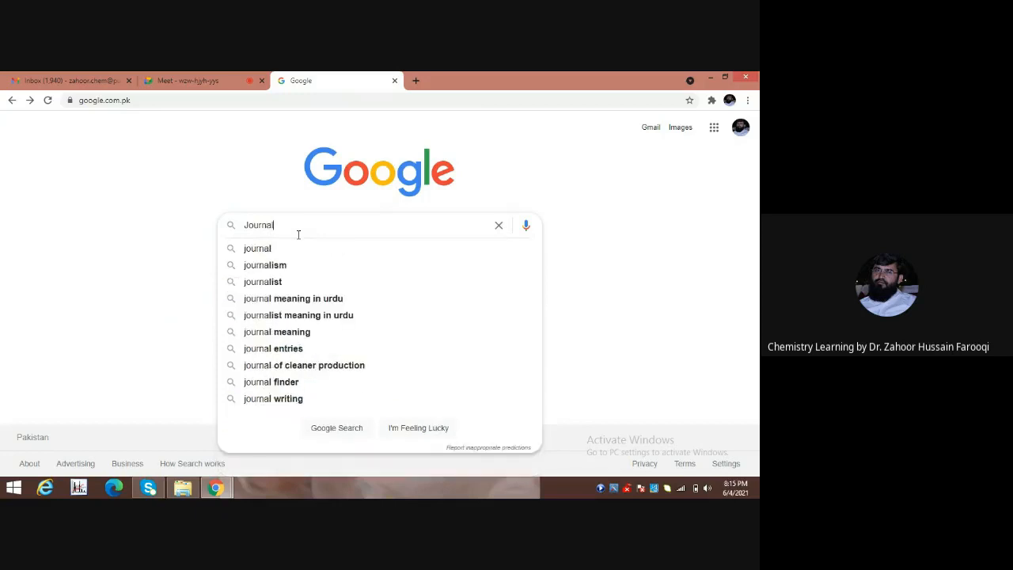
text( of)
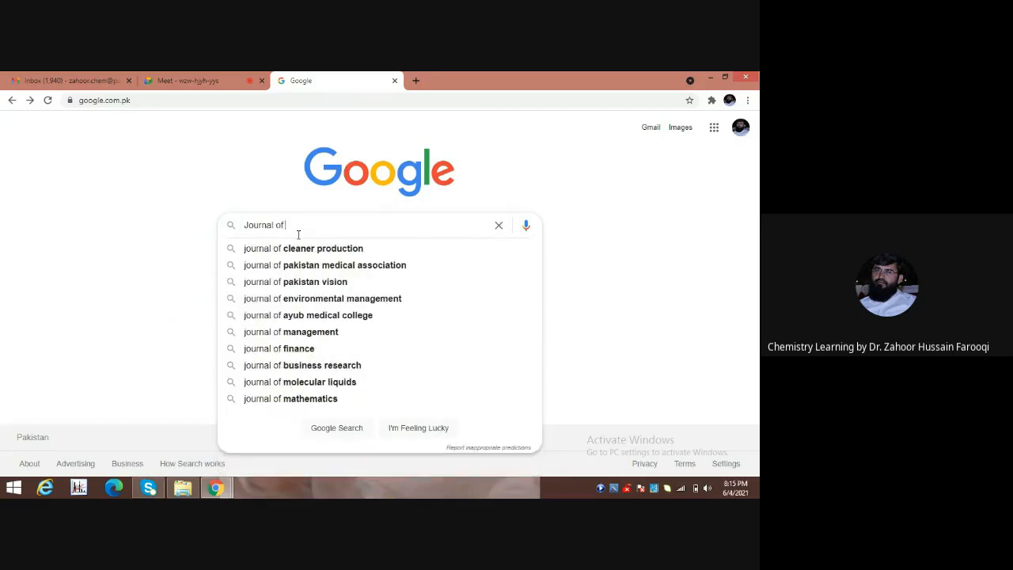
text( ha)
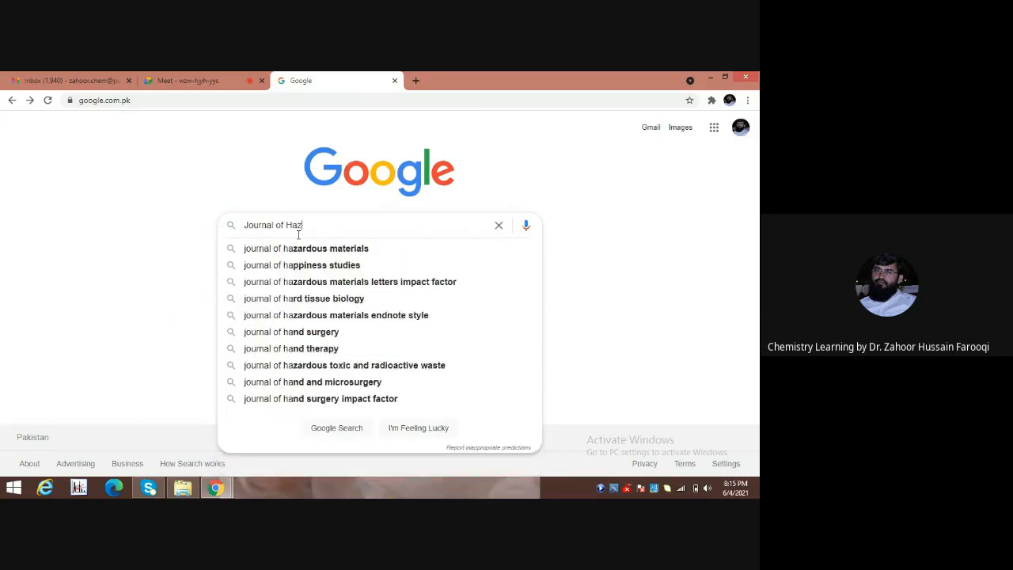
click(300, 248)
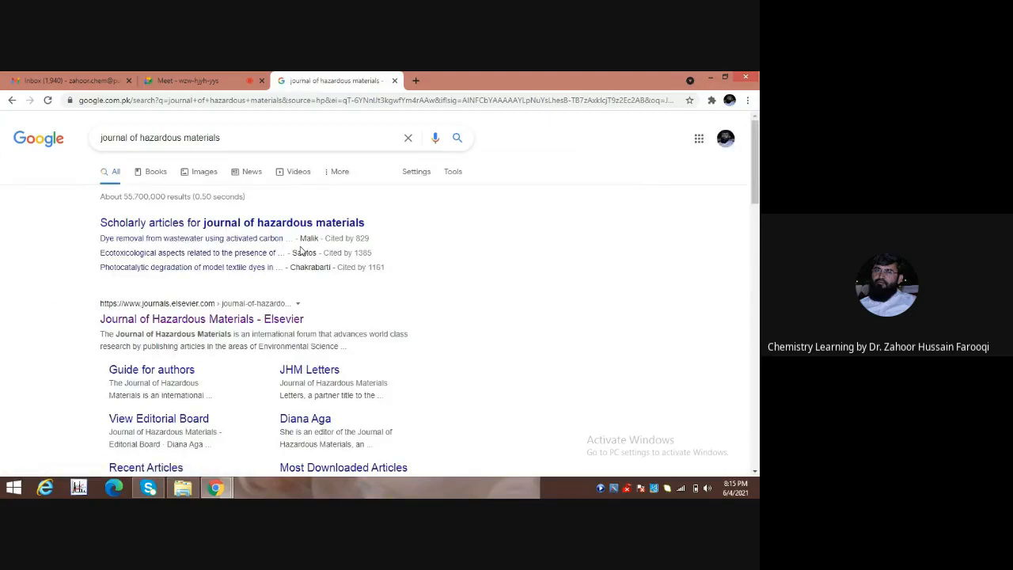
Open the Journal of Hazardous Materials Elsevier home page and scroll to its sidebar.
click(233, 320)
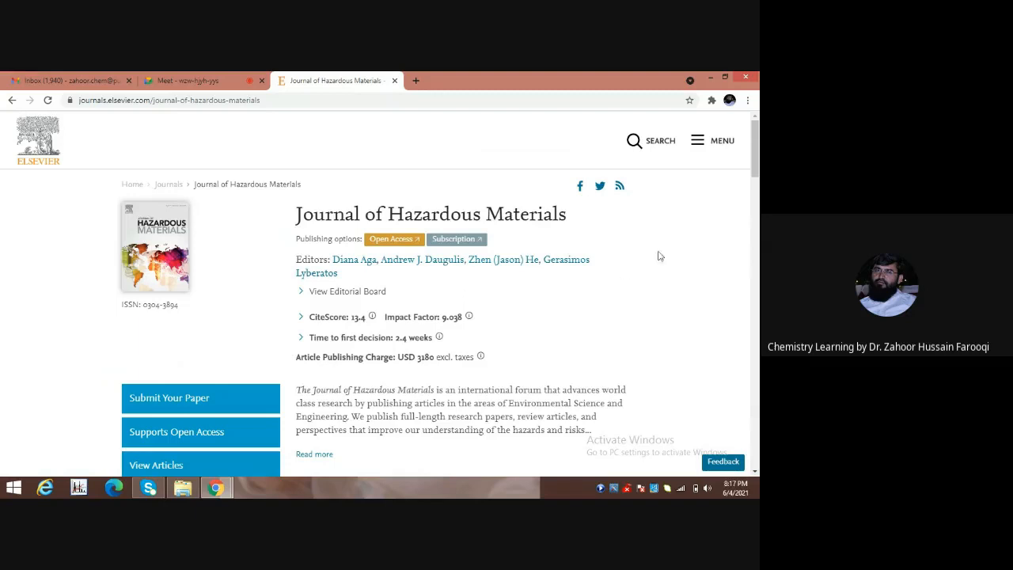
scroll(184, 222, down, 3)
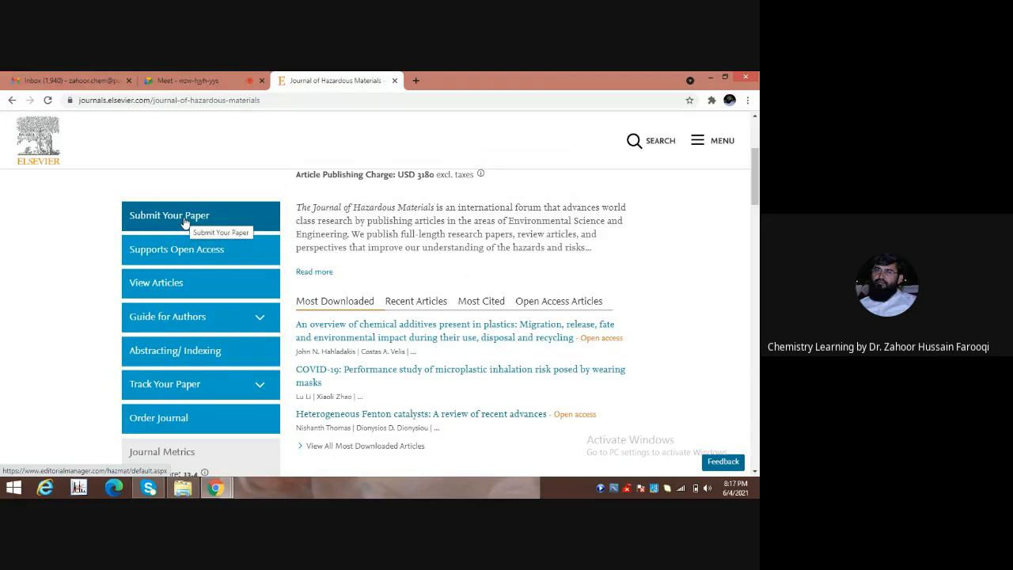
Use Submit Your Paper to open the journal's Editorial Manager login in a new tab.
click(184, 222)
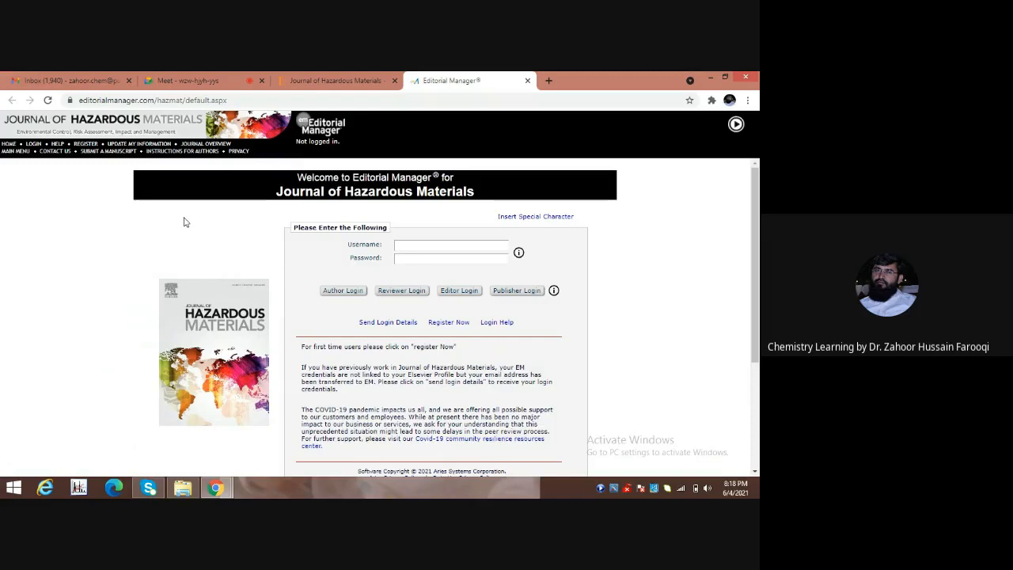
Fill the login form with the saved autofill username and the account password.
click(410, 247)
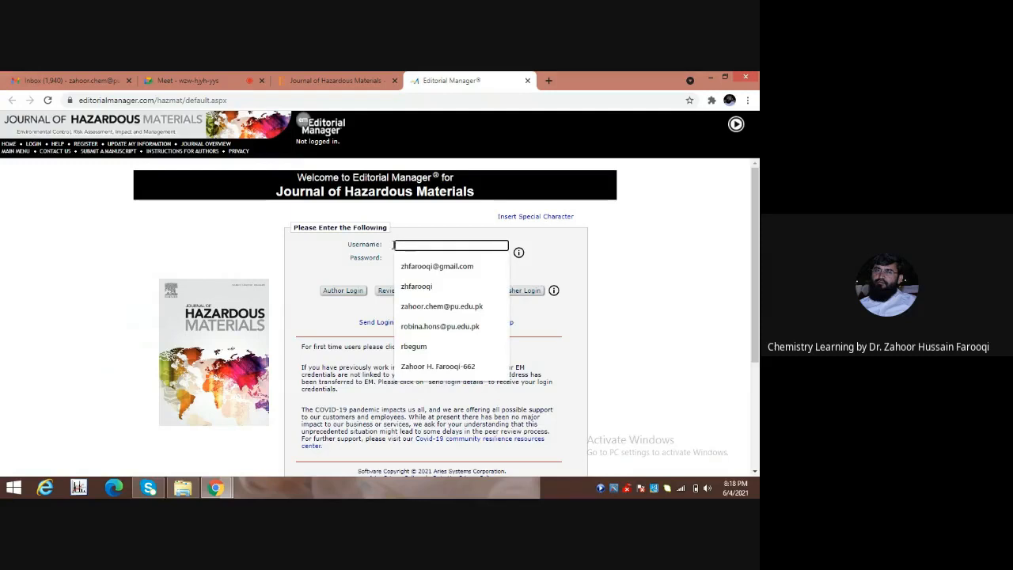
click(333, 248)
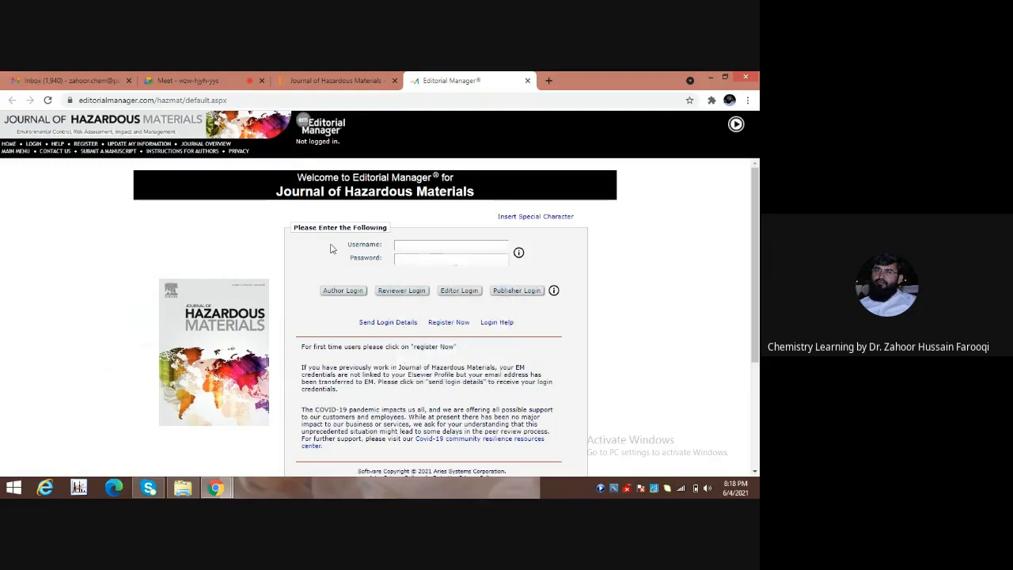
click(399, 258)
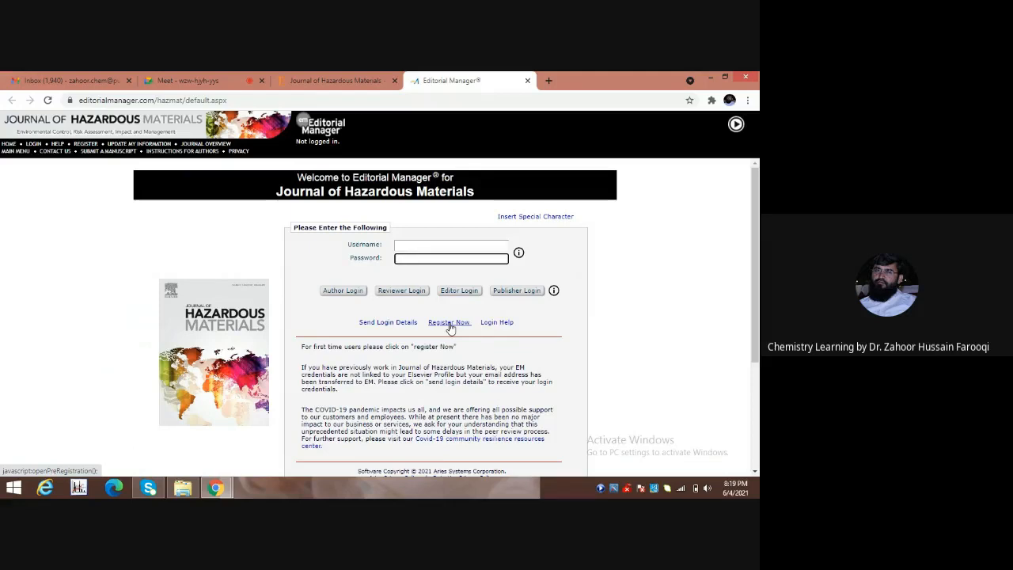
click(400, 248)
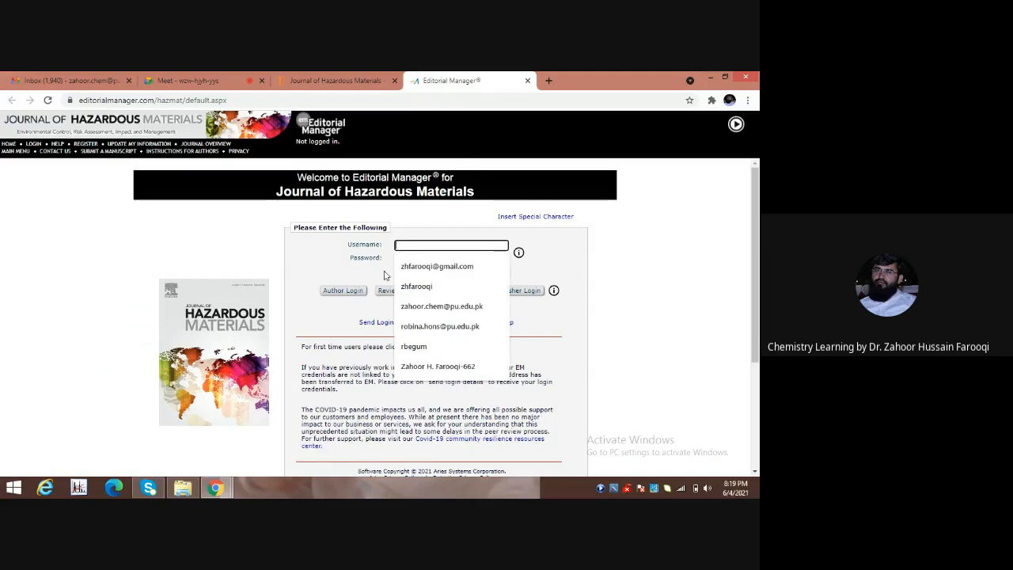
click(412, 312)
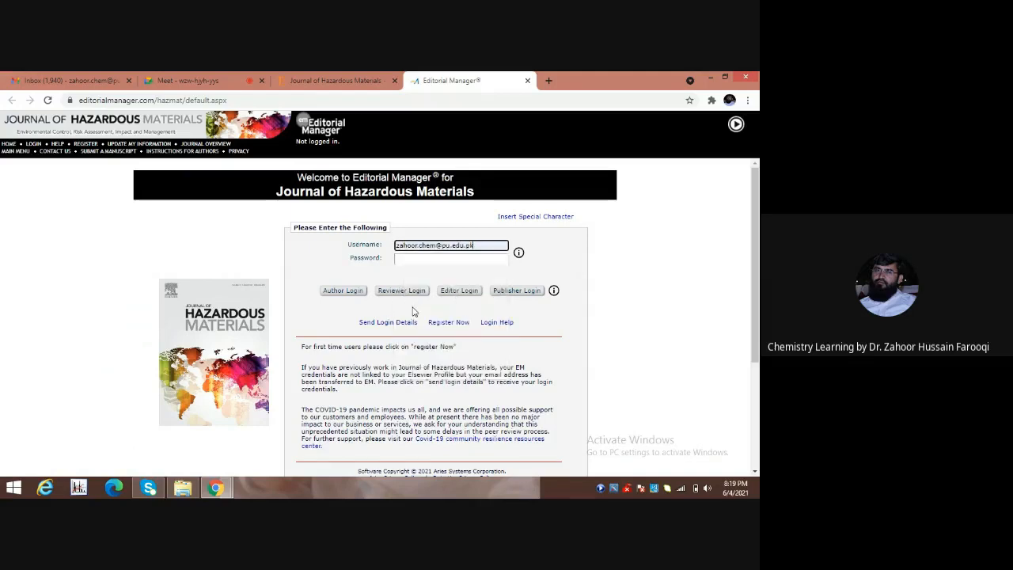
click(408, 258)
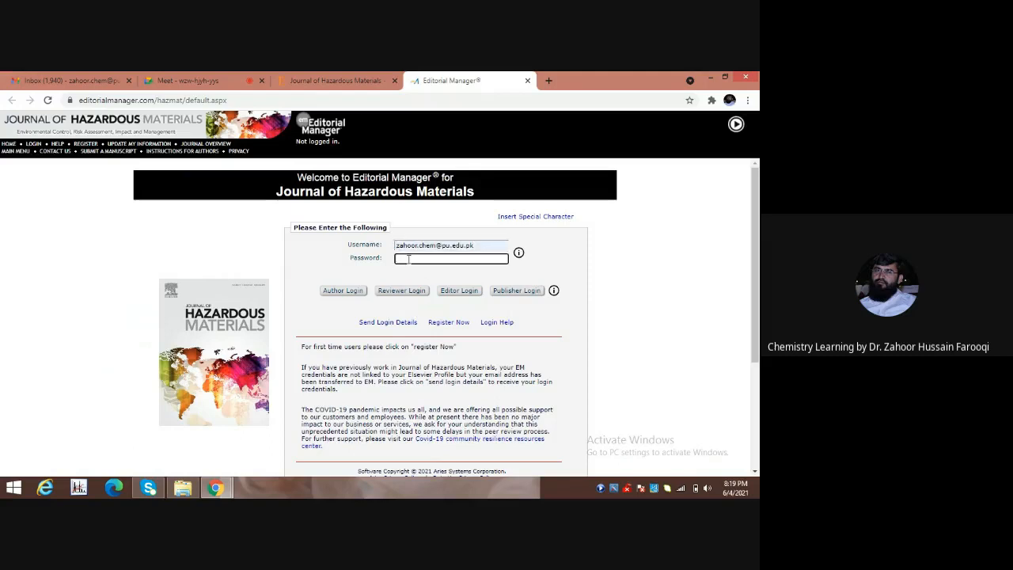
text(•••••••••••)
Sign in through Author Login and choose Submit New Manuscript on the Author Main Menu.
click(343, 293)
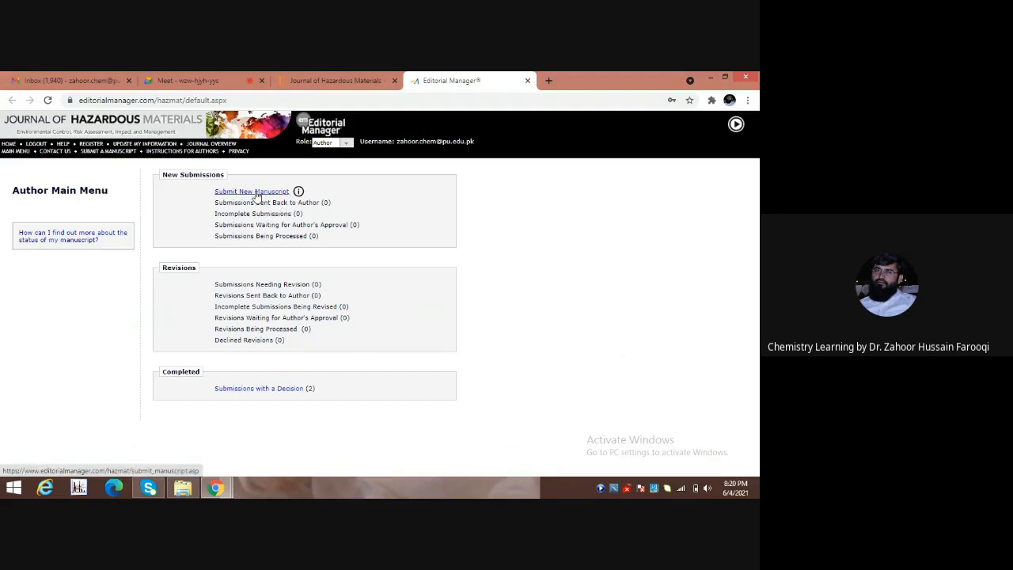
mouse_move(299, 194)
click(247, 194)
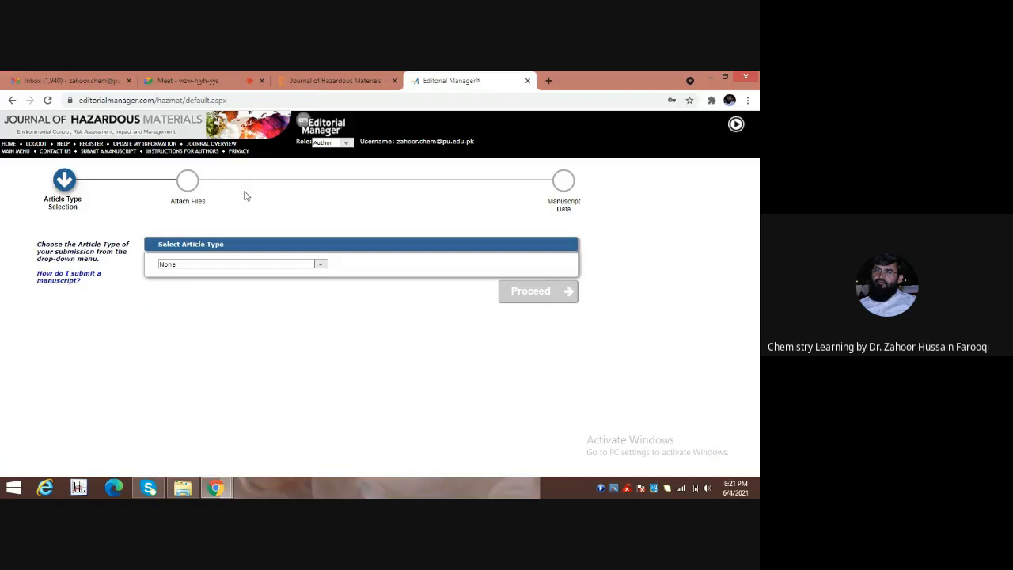
Select Review as the article type and proceed to the next submission step.
click(321, 266)
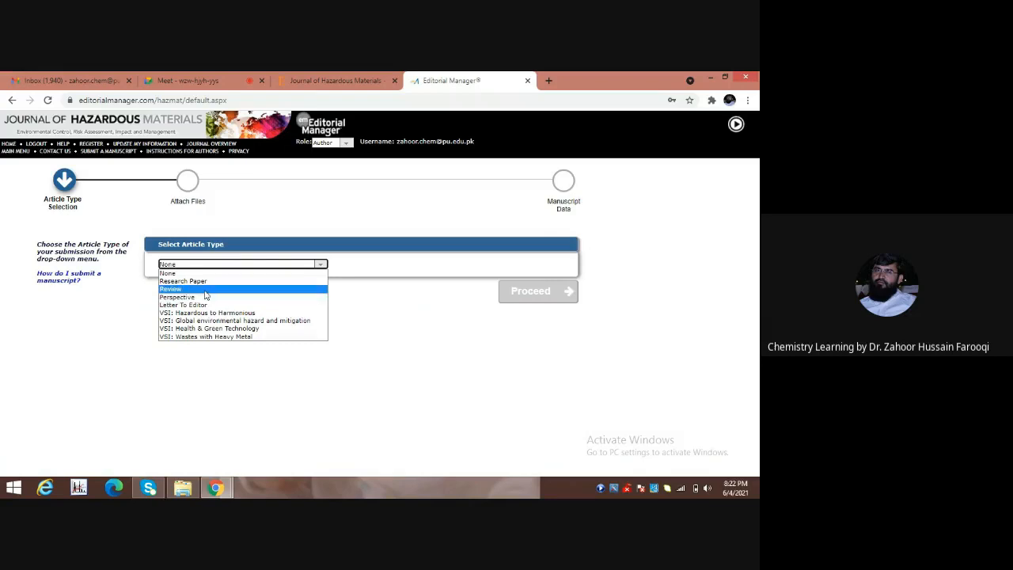
click(204, 290)
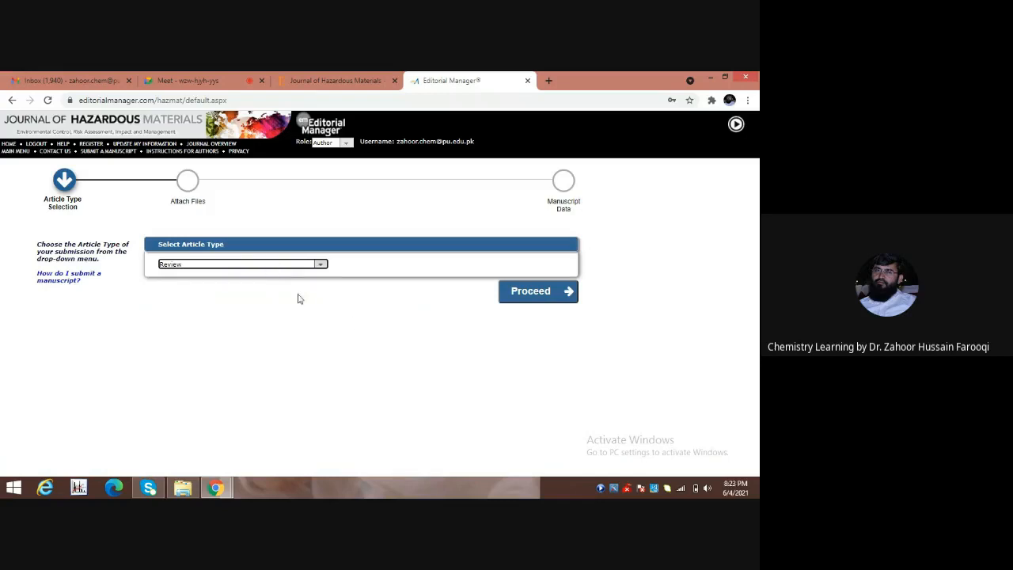
click(523, 293)
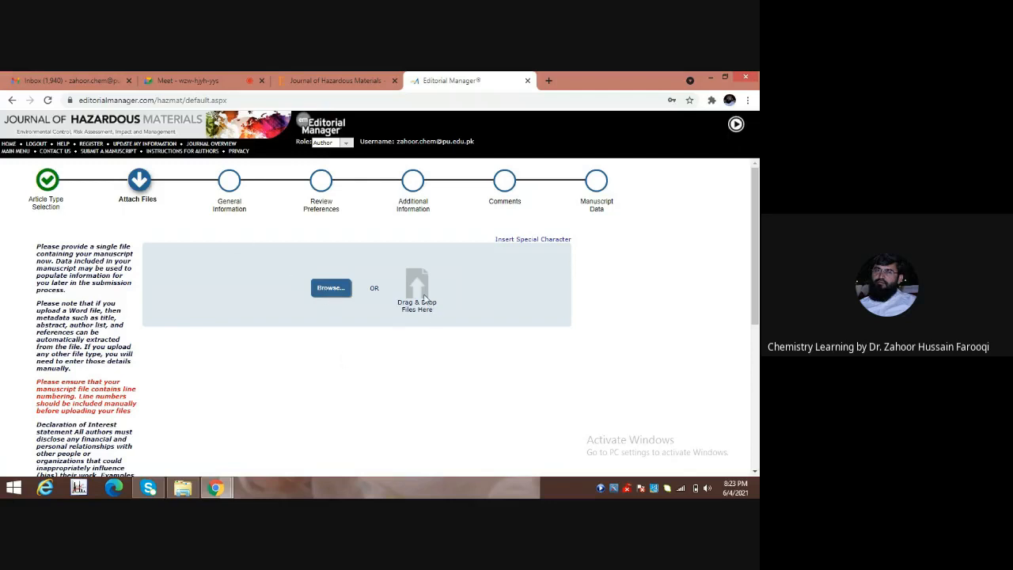
Bring up the file picker from the Attach Files page's Browse button.
click(331, 289)
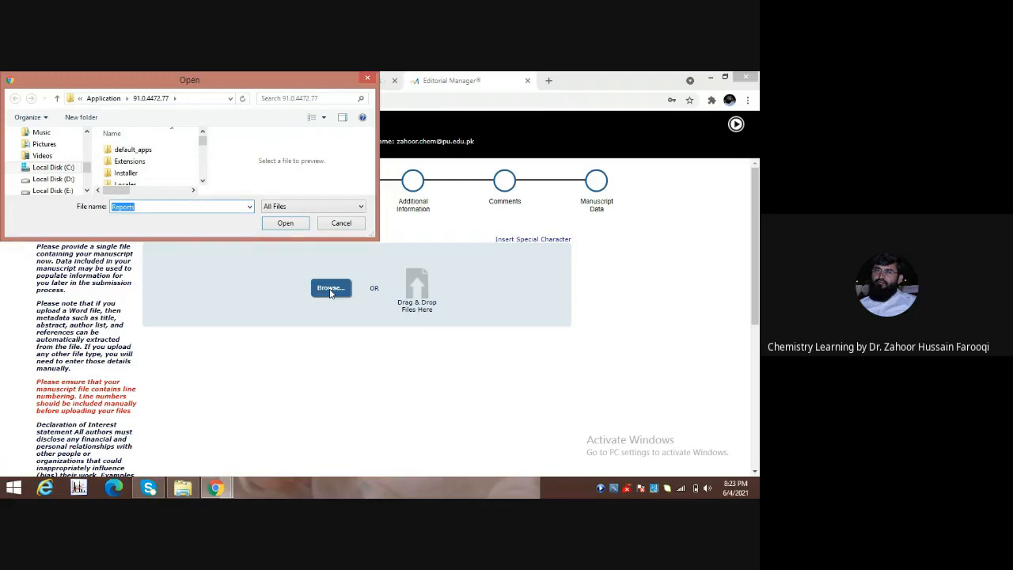
Browse drive D: through the data and Lectures folders to Submission and open Cover Letter.
click(69, 179)
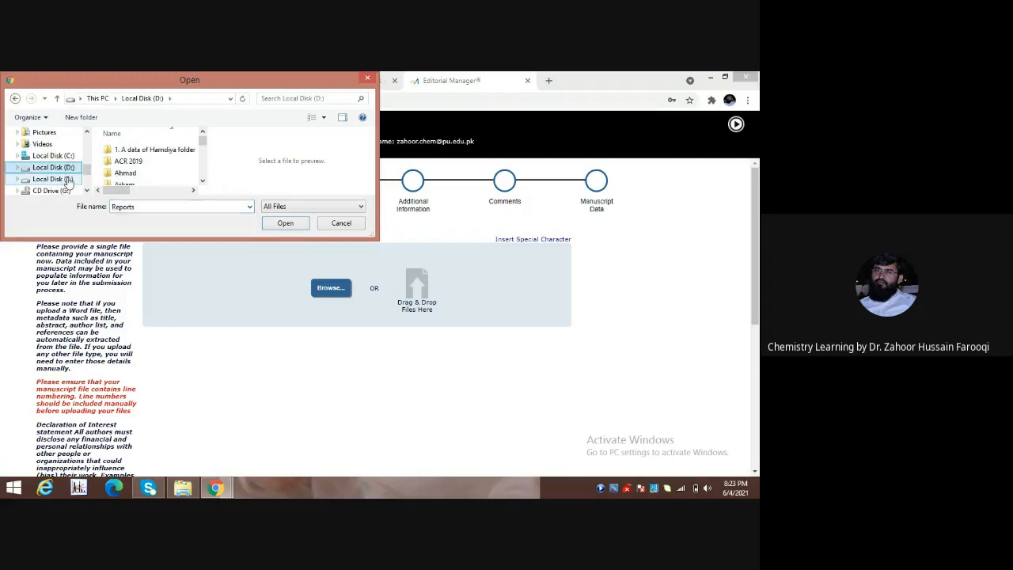
double_click(150, 150)
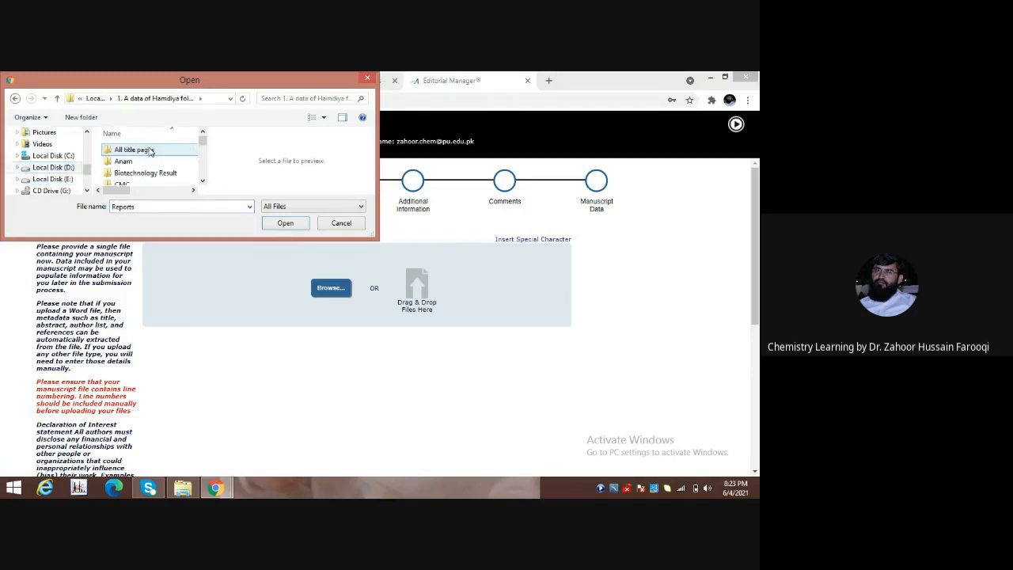
click(202, 181)
click(203, 182)
click(202, 182)
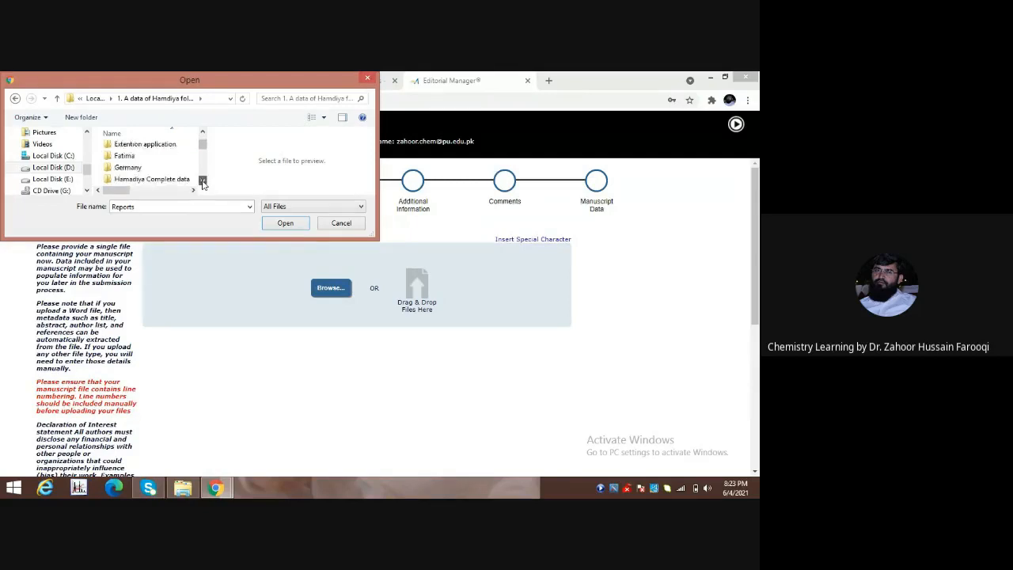
click(203, 181)
click(203, 181)
click(203, 181)
click(203, 181)
click(202, 181)
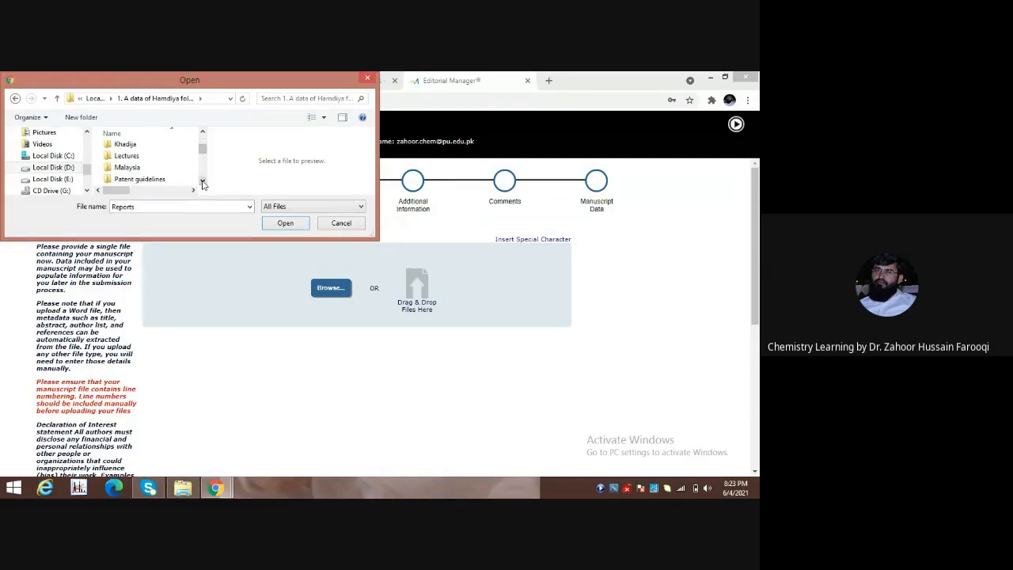
double_click(125, 156)
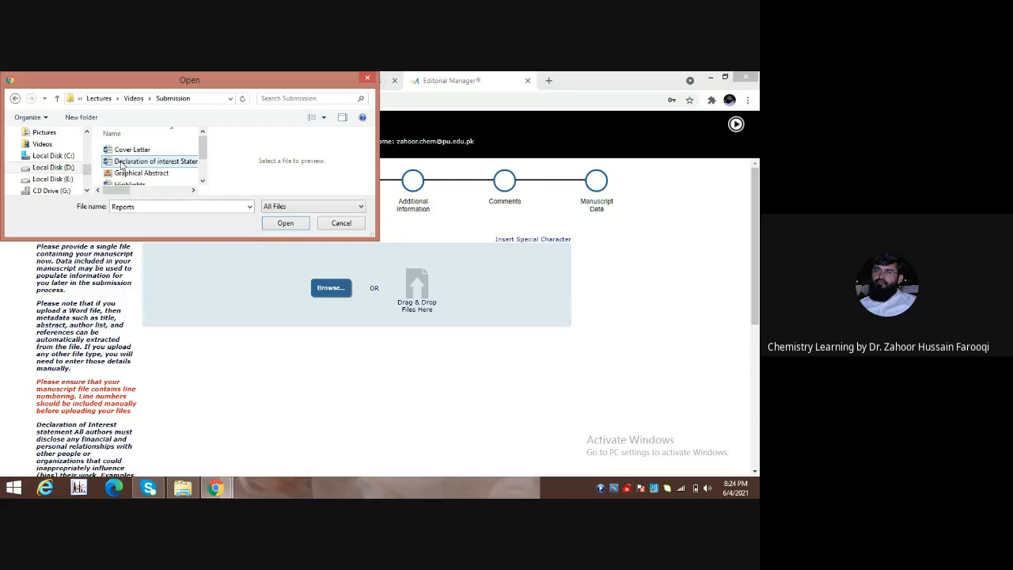
click(134, 154)
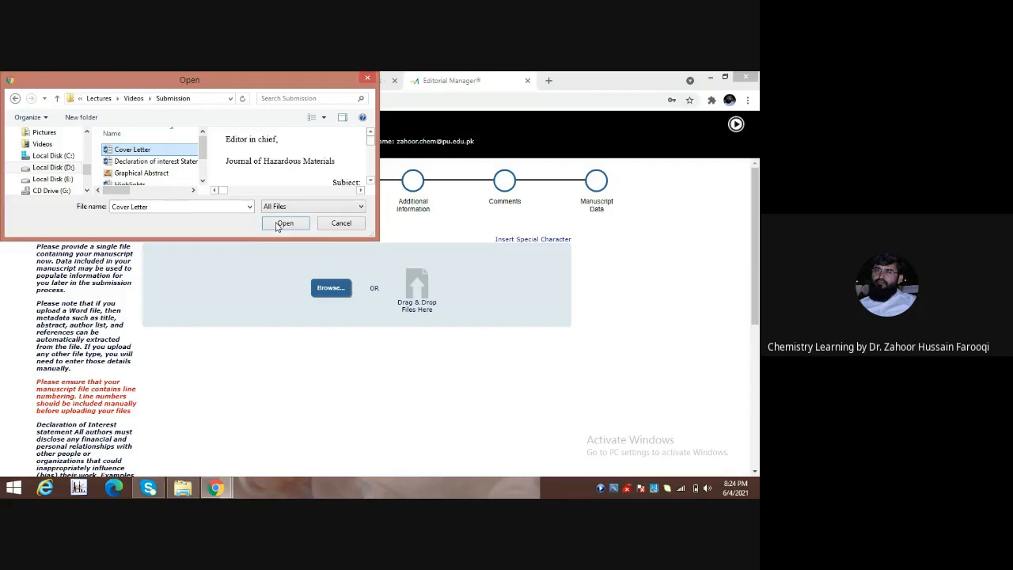
click(284, 224)
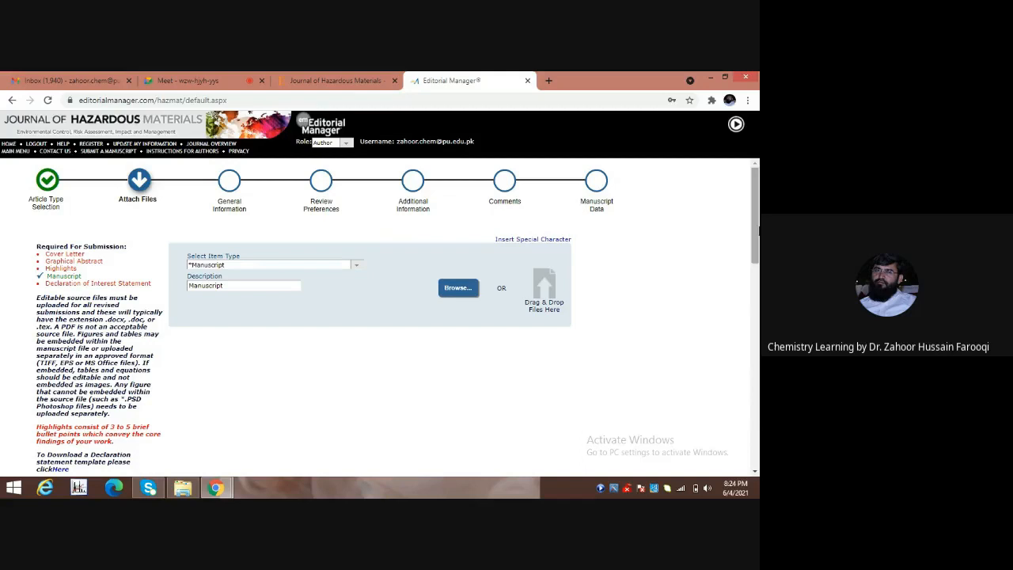
Scroll down to confirm Cover Letter.docx (20.0 KB) is listed with item type Manuscript.
drag(756, 234, 754, 443)
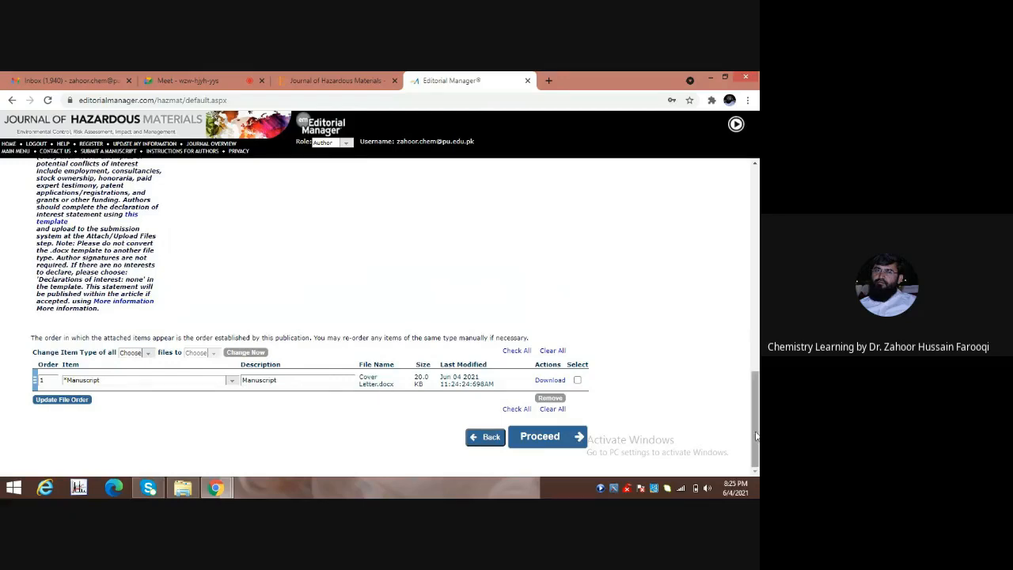
Change the uploaded file's item type to Cover Letter and its description to 'Cover Letter'.
mouse_move(756, 438)
mouse_down()
mouse_move(759, 248)
mouse_move(756, 438)
mouse_up()
click(232, 381)
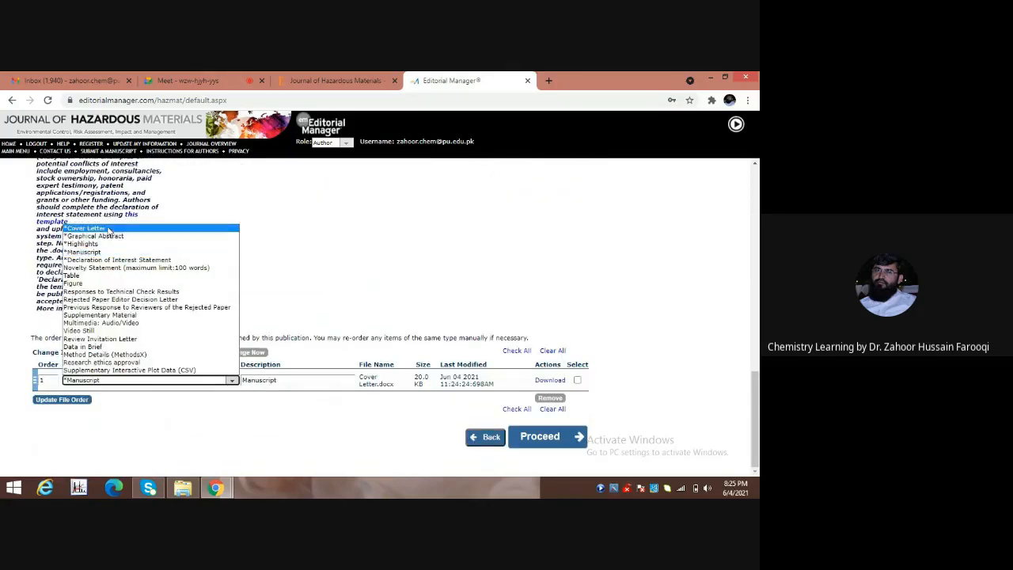
click(109, 228)
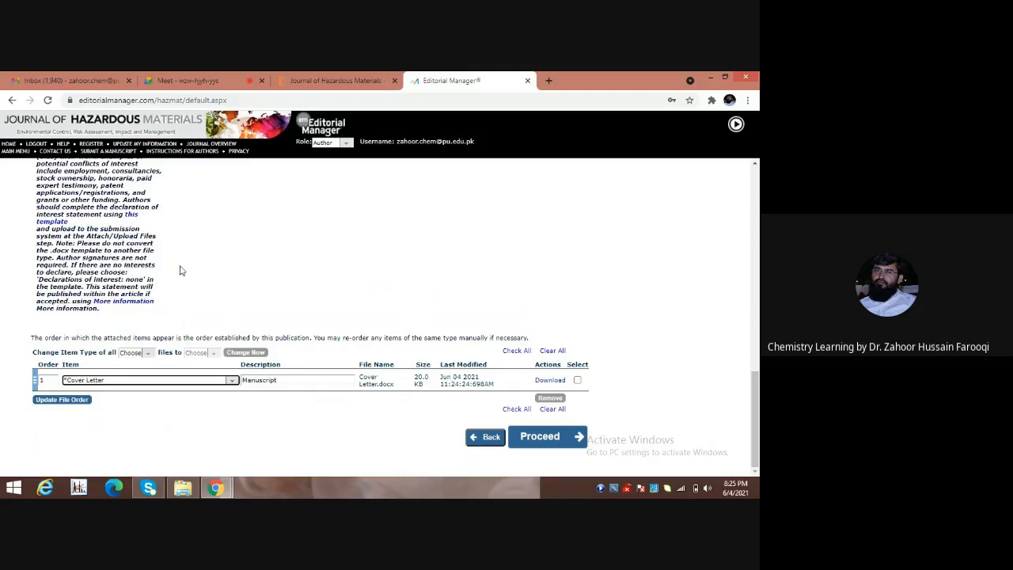
click(307, 382)
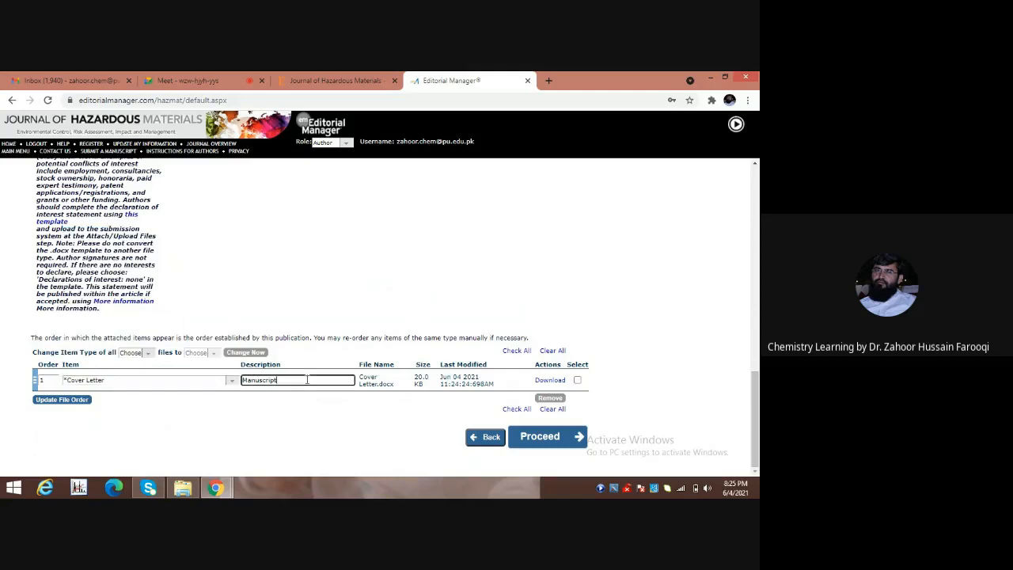
key(BackSpace)
key(BackSpace)
key(BackSpace)
key(BackSpace)
key(BackSpace)
key(BackSpace)
key(BackSpace)
key(BackSpace)
key(BackSpace)
key(BackSpace)
text(Cover Letter)
key(Return)
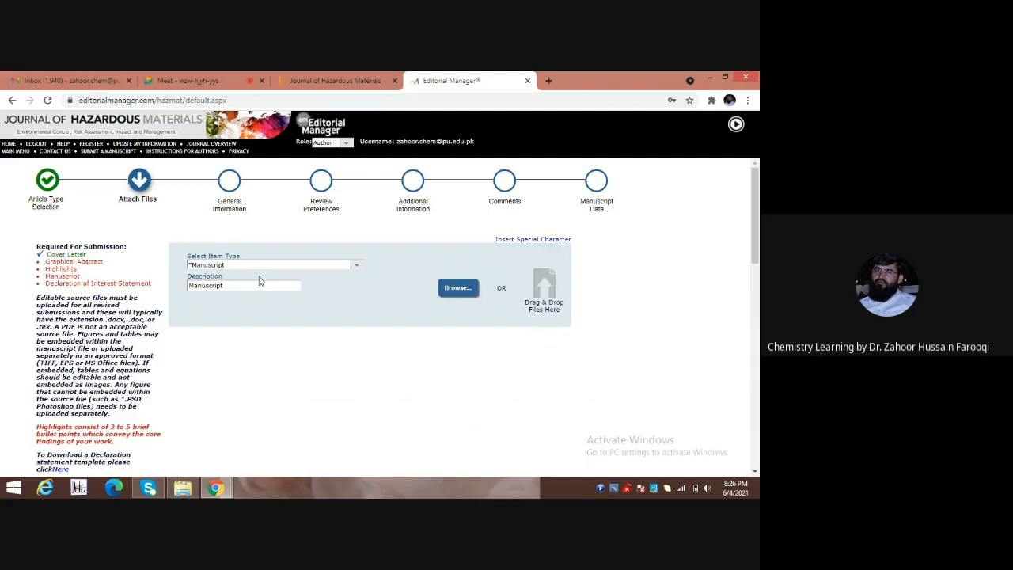
click(356, 266)
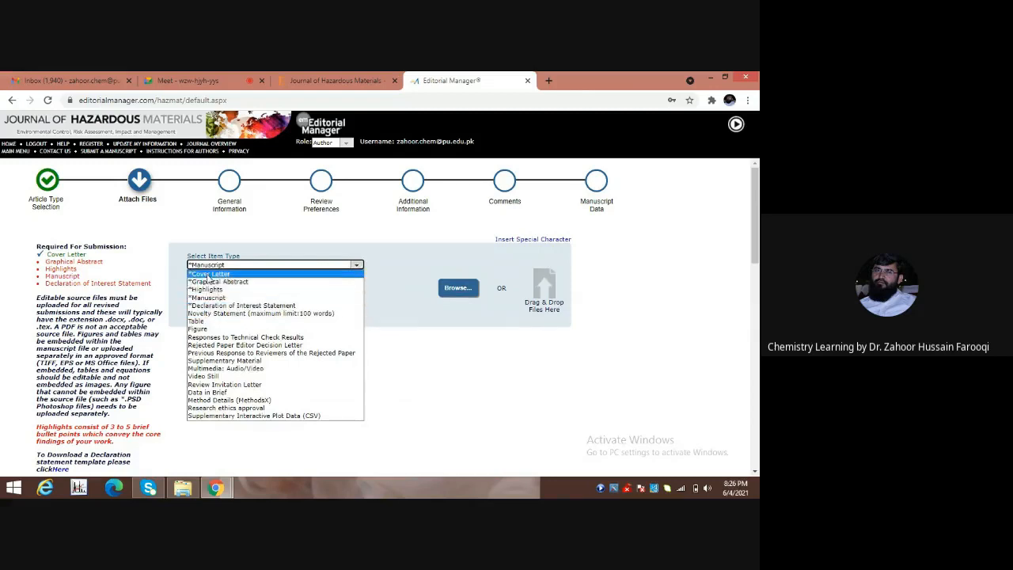
Set the item type to Graphical Abstract and upload the Graphical Abstract image file.
click(210, 283)
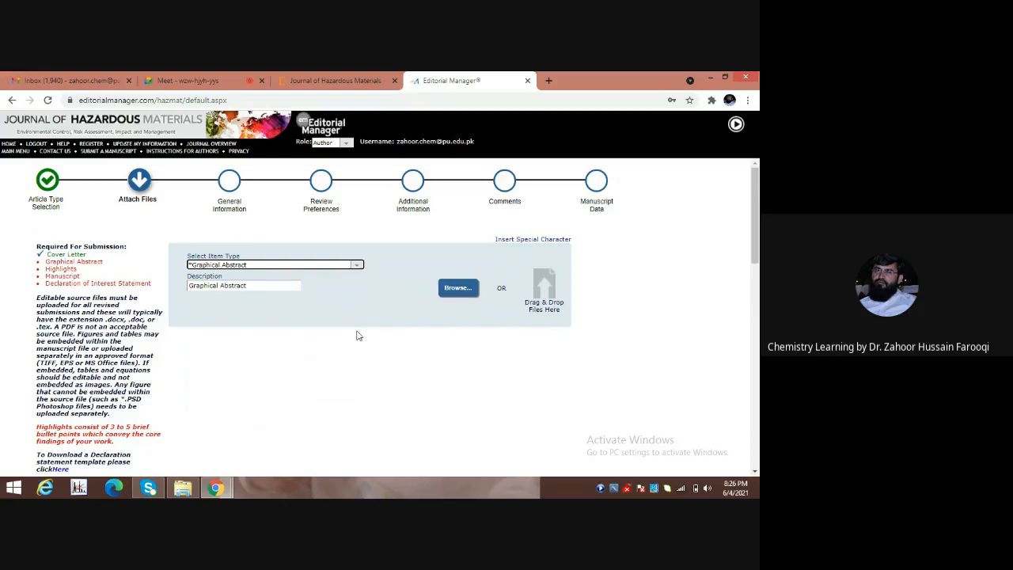
click(456, 291)
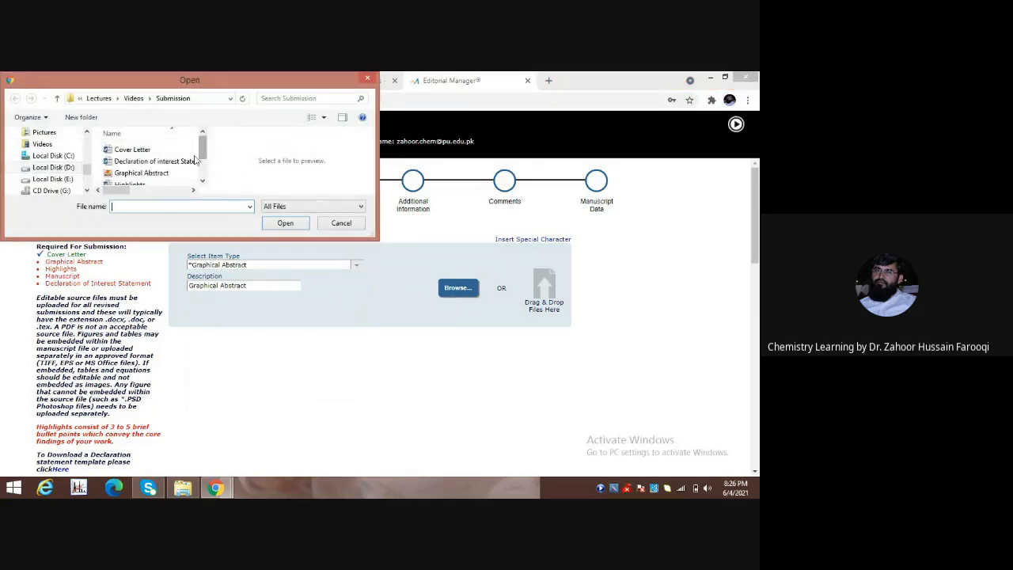
click(151, 175)
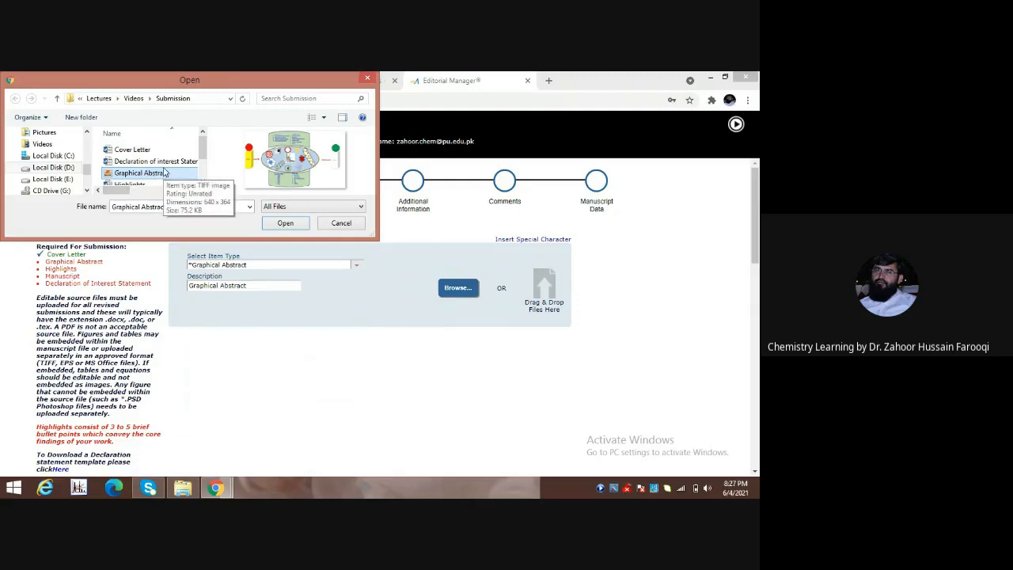
click(280, 224)
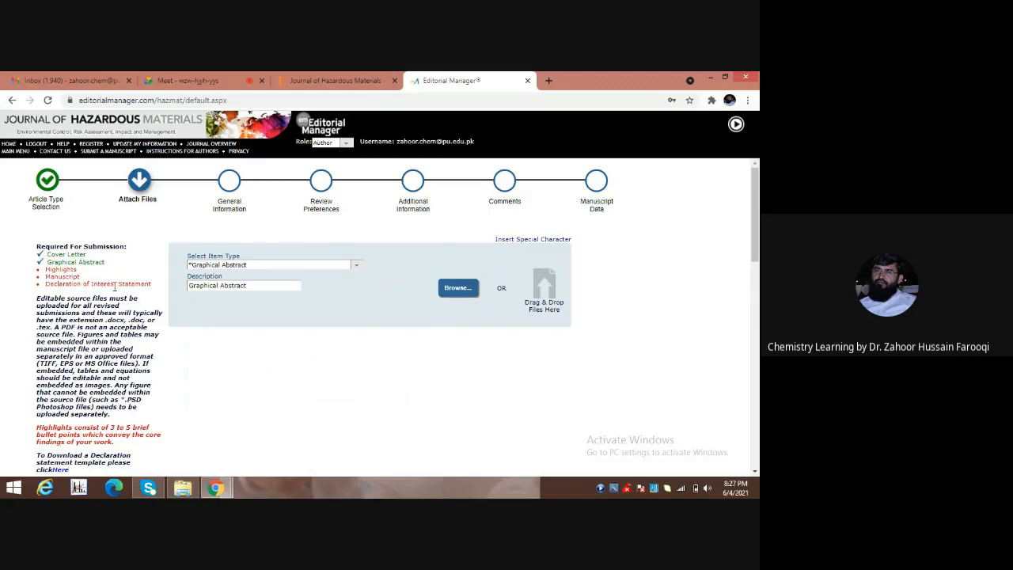
Set the item type to Highlights and upload the Highlights file.
click(357, 267)
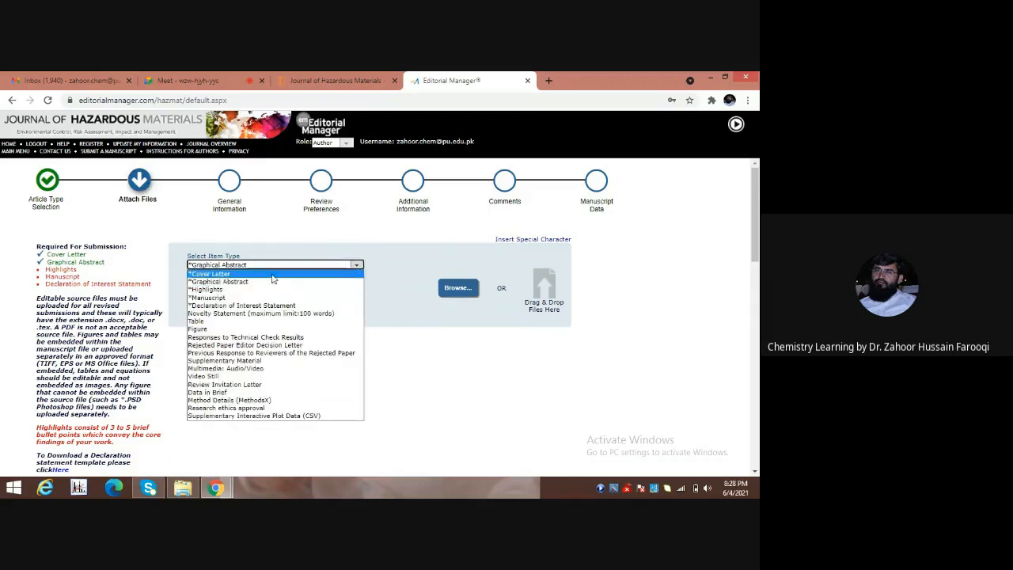
click(239, 290)
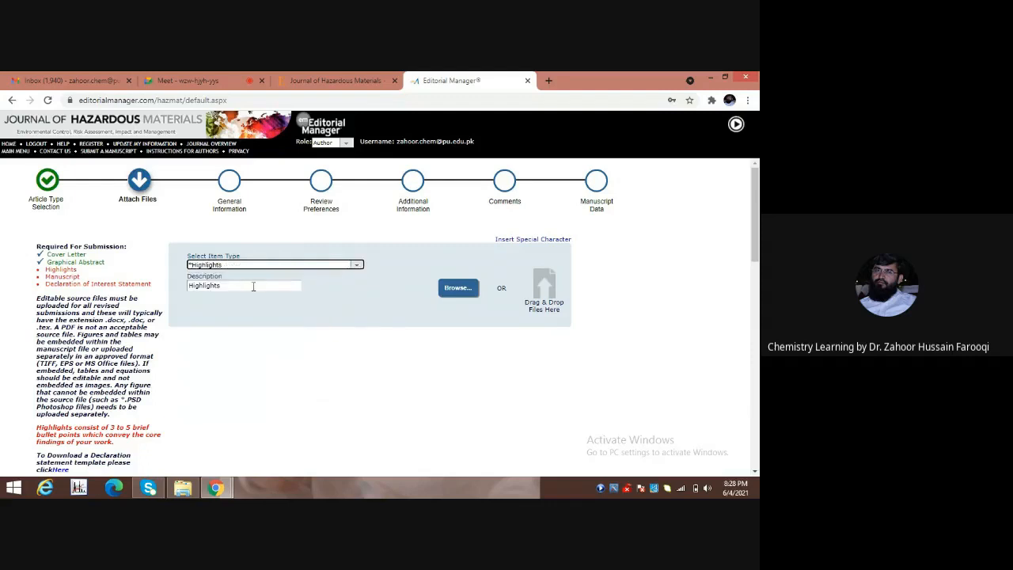
click(457, 288)
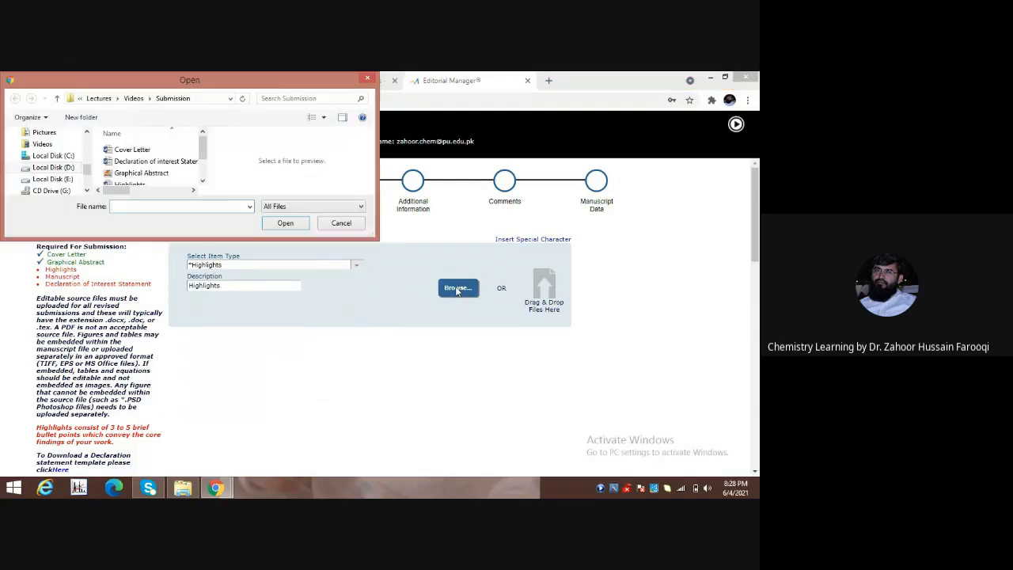
click(203, 180)
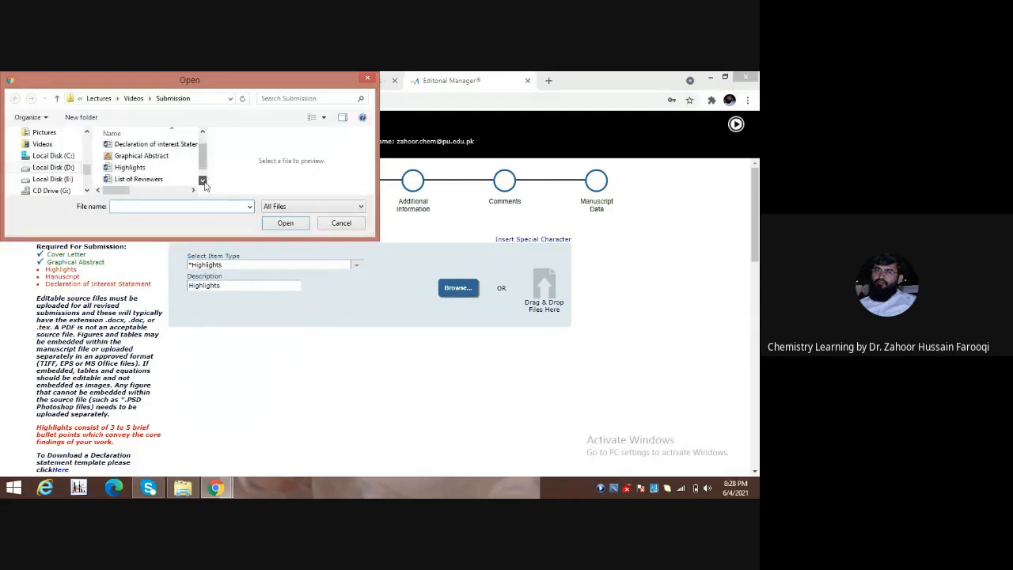
click(131, 168)
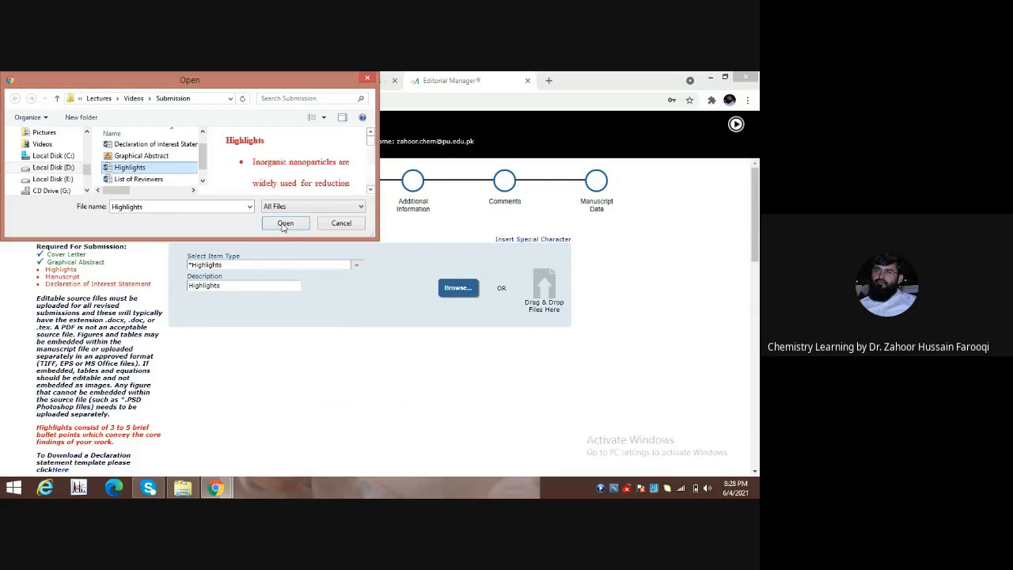
click(283, 224)
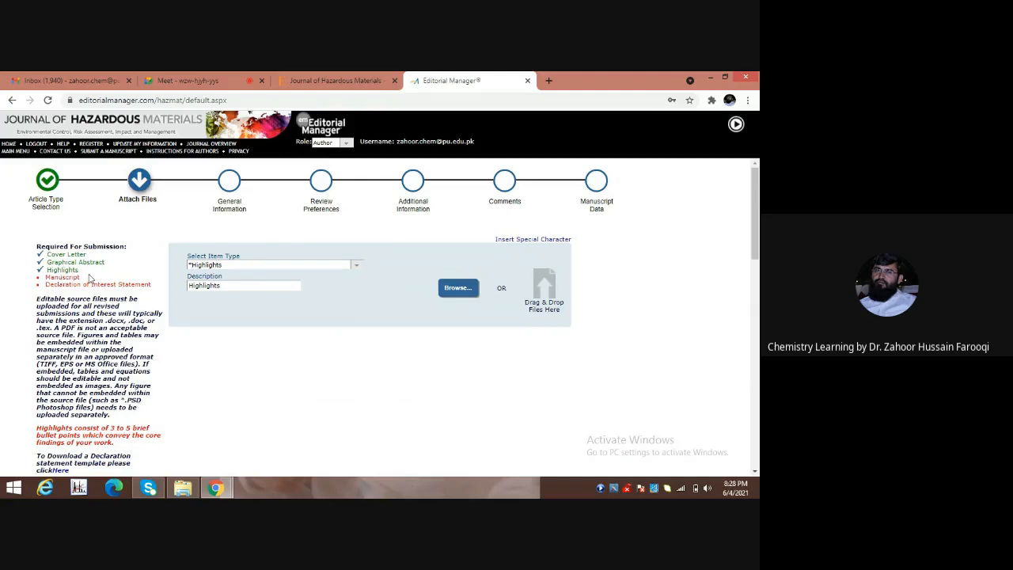
Set the item type to Manuscript and upload the Revised Manuscript document.
click(357, 267)
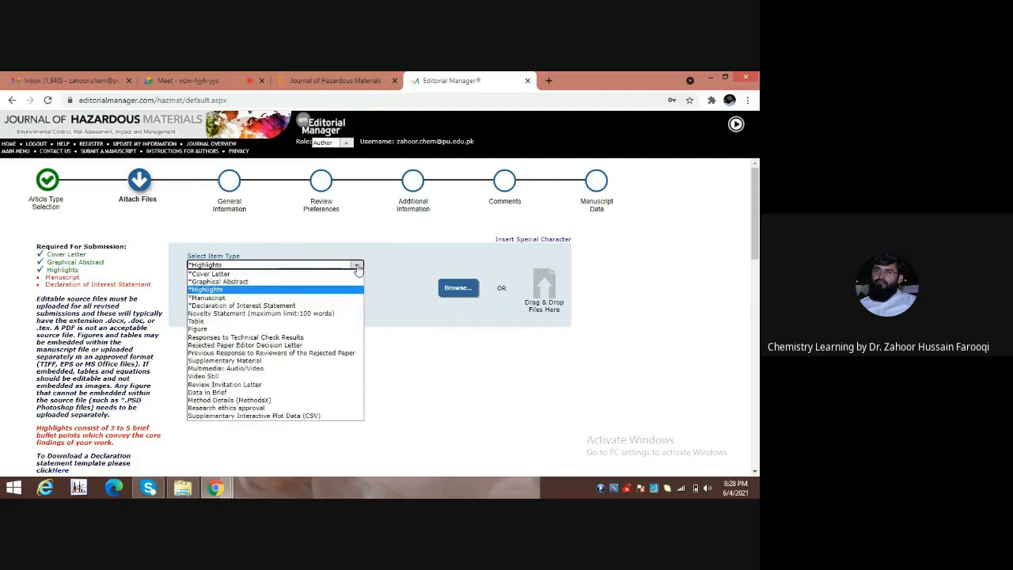
click(226, 298)
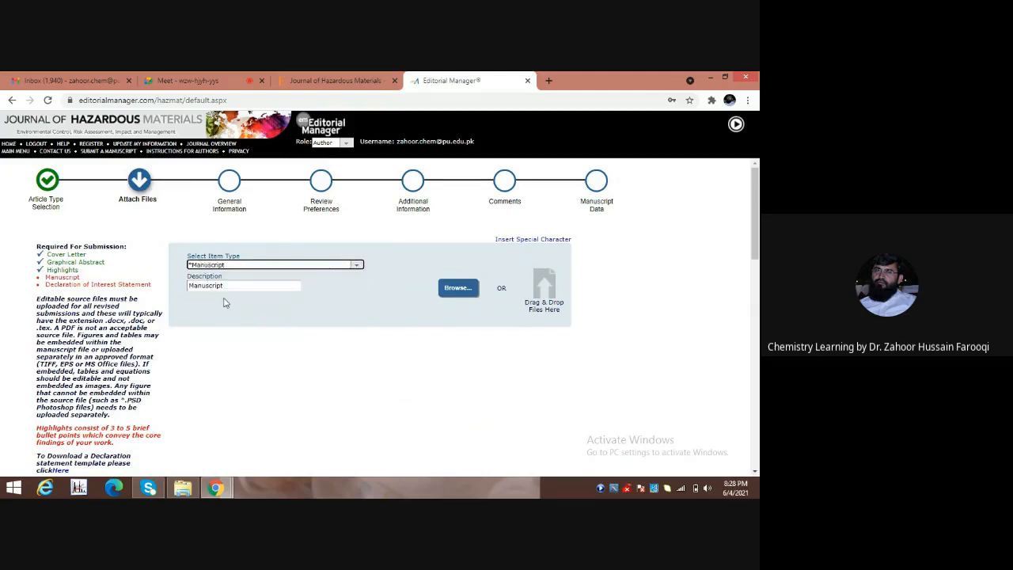
click(459, 289)
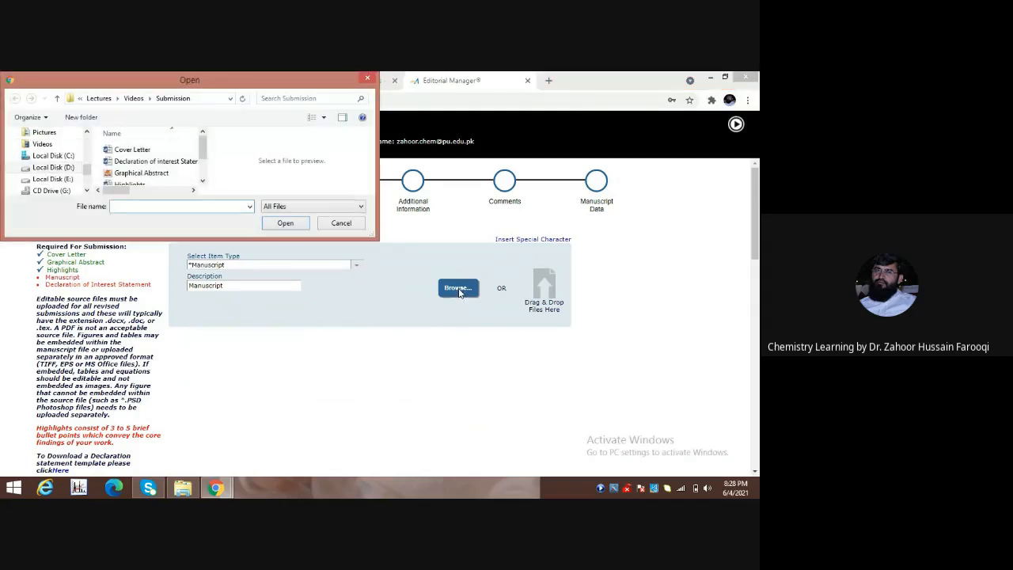
click(202, 183)
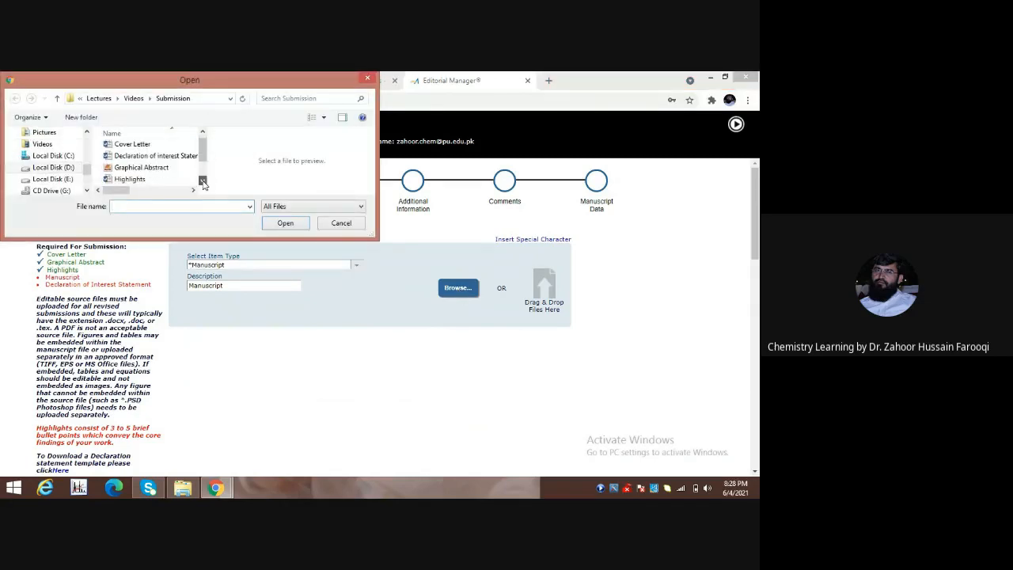
click(203, 183)
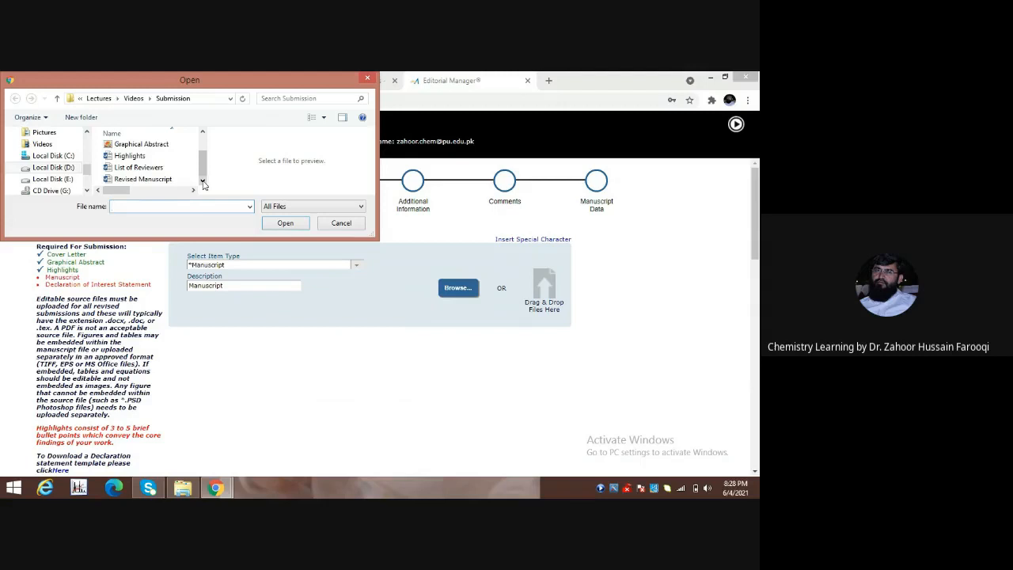
click(145, 181)
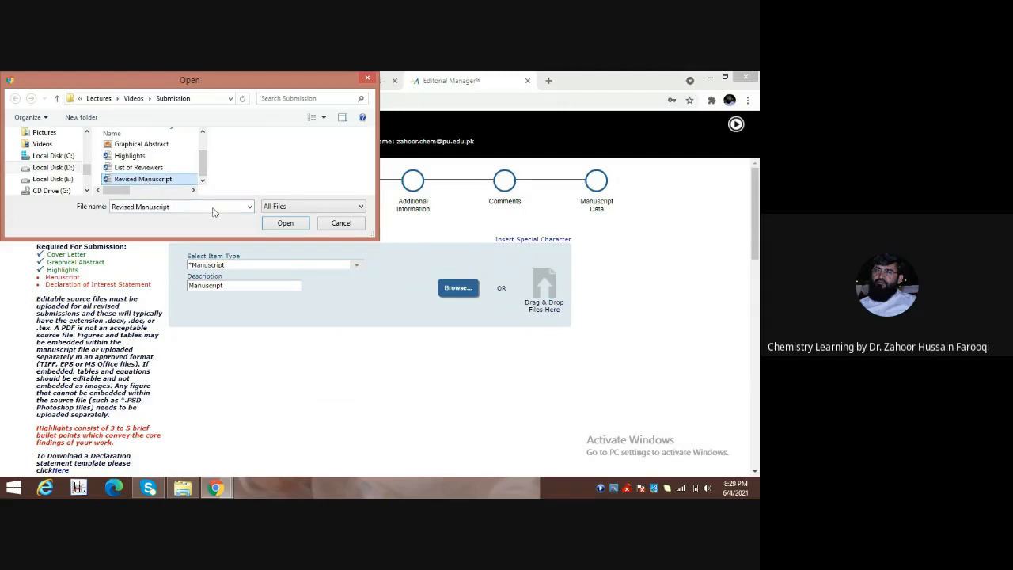
click(285, 224)
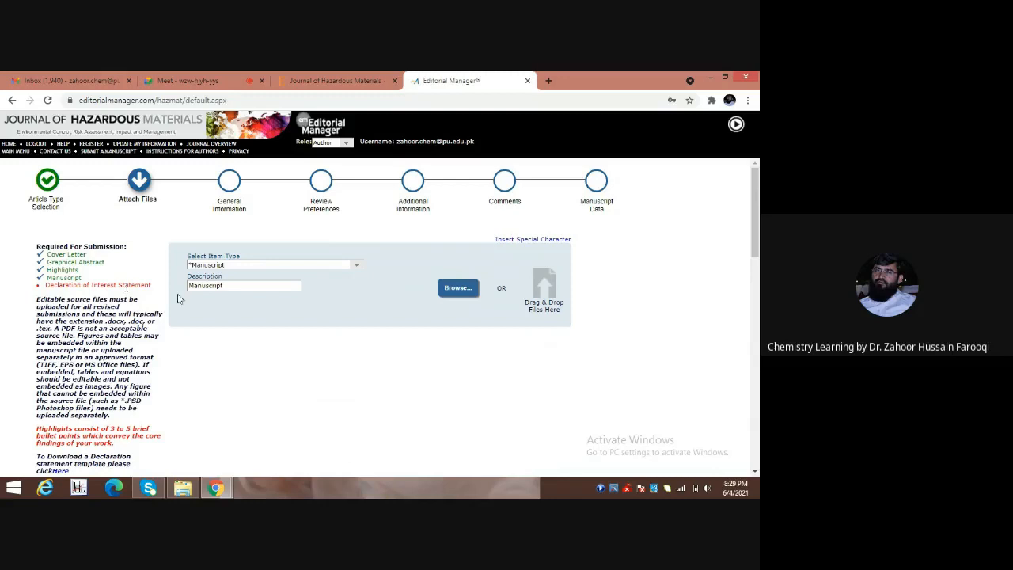
Set the item type to Declaration of Interest Statement and upload the declaration of interest file.
click(358, 269)
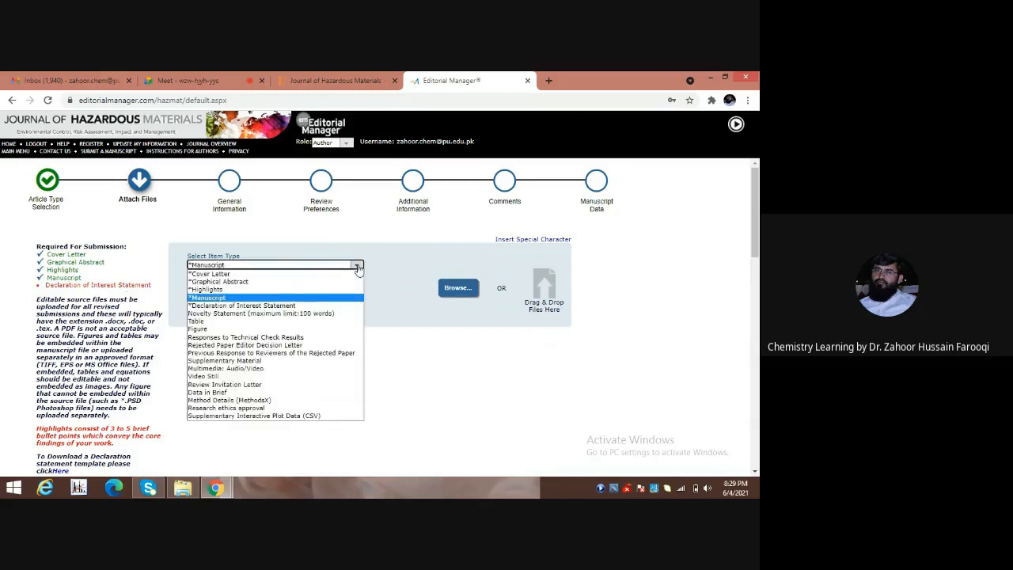
click(271, 306)
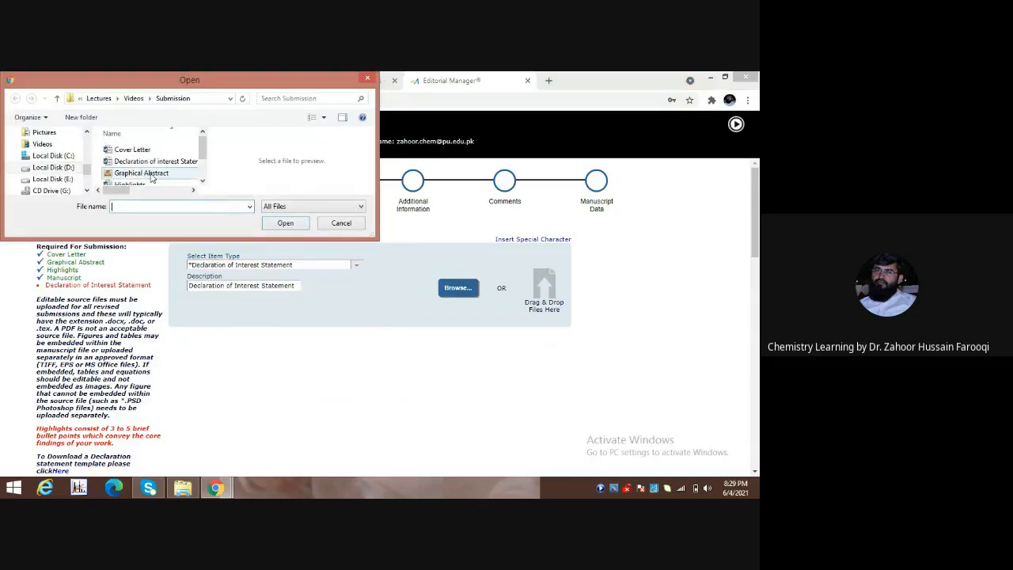
click(156, 162)
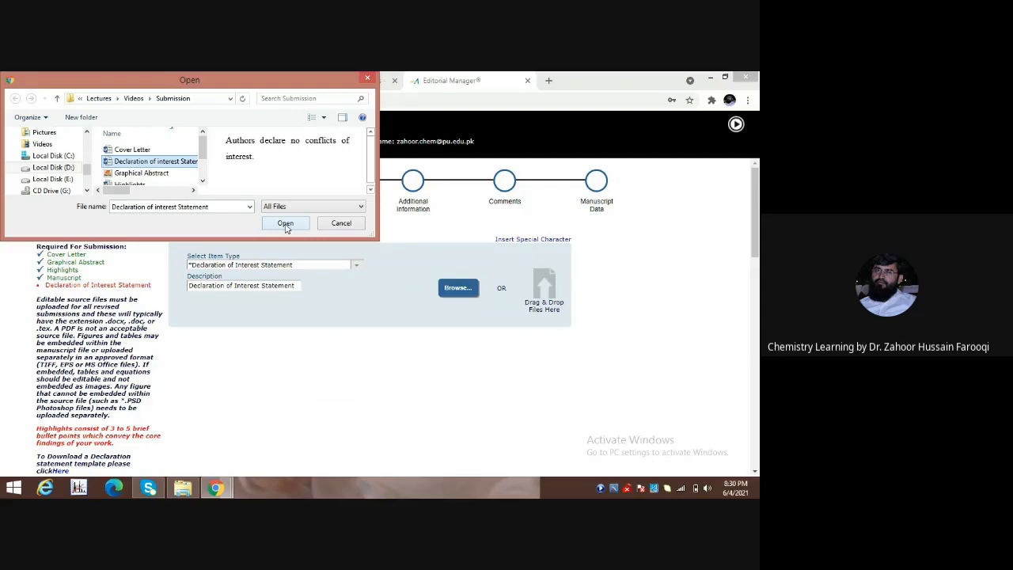
click(286, 224)
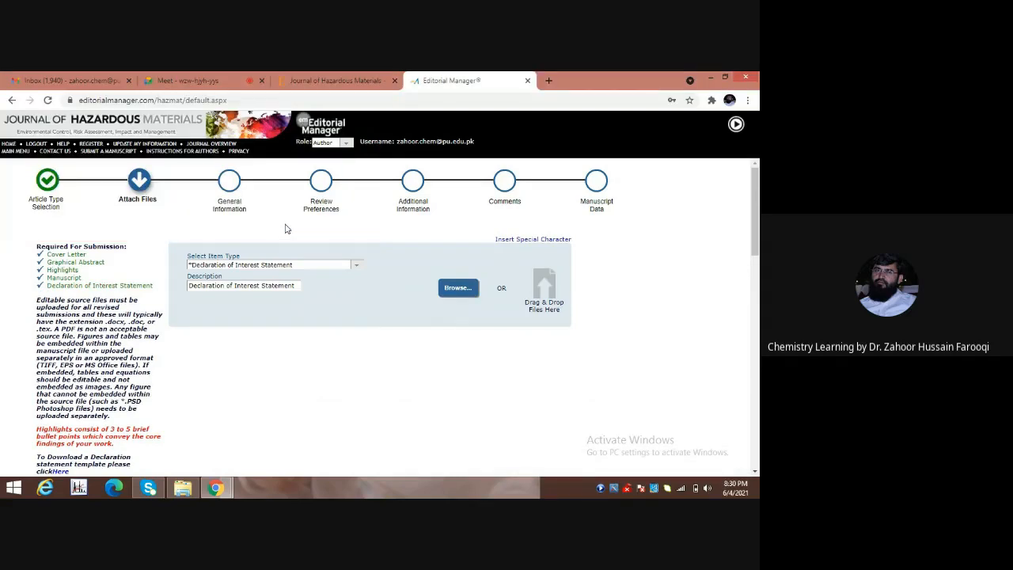
click(356, 265)
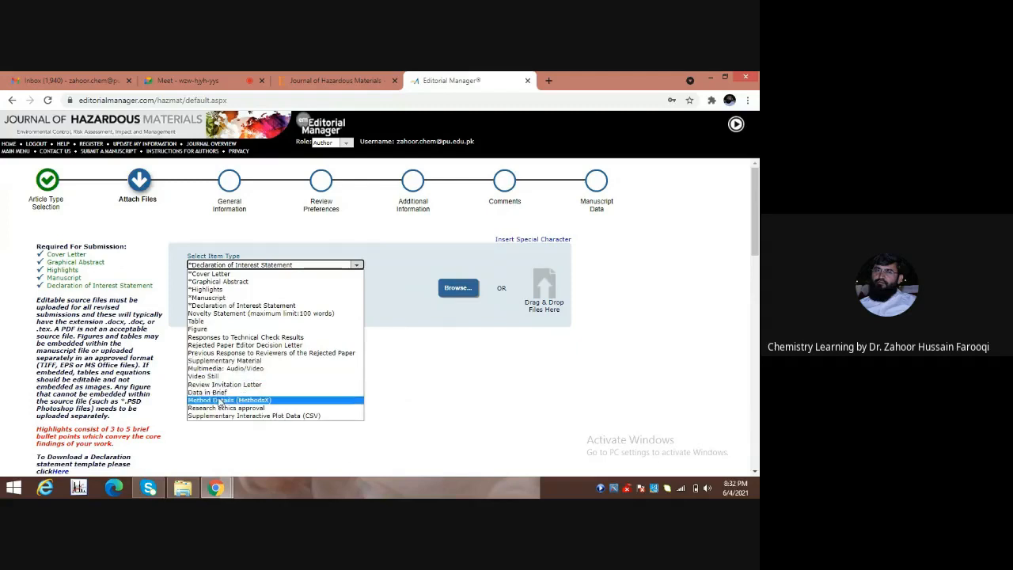
click(256, 440)
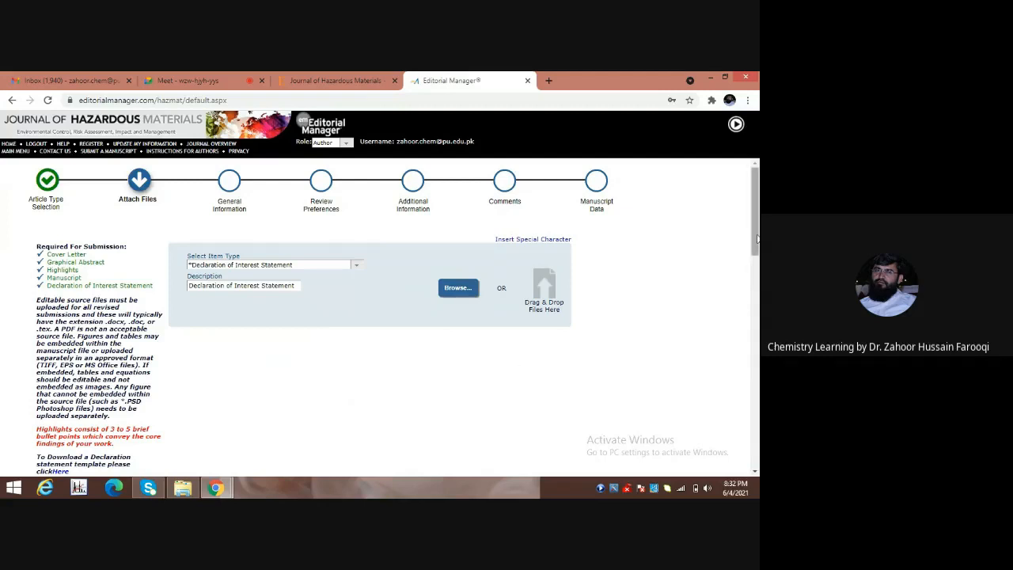
Scroll below the attached file list and proceed to the General Information step.
drag(757, 238, 756, 459)
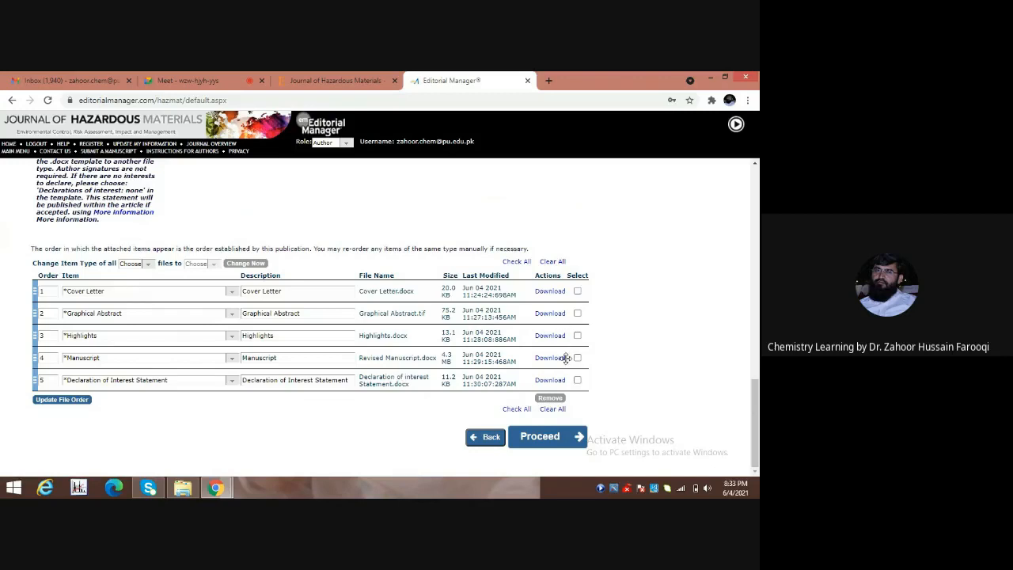
click(530, 440)
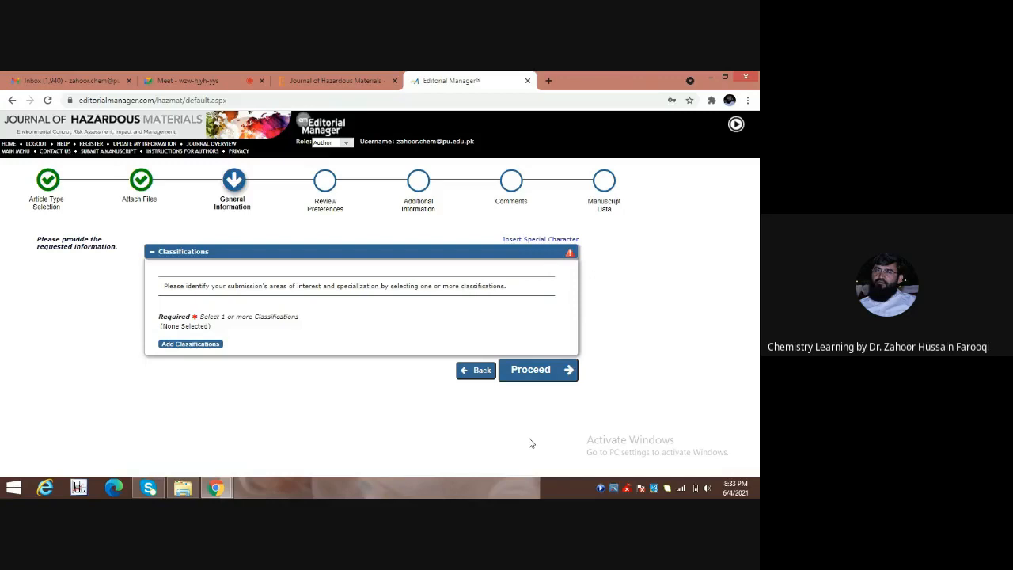
Add classifications 5001 Adsorption, 5000 Physico-chemical and Separation Processes and 2000, then proceed to Review Preferences.
click(190, 344)
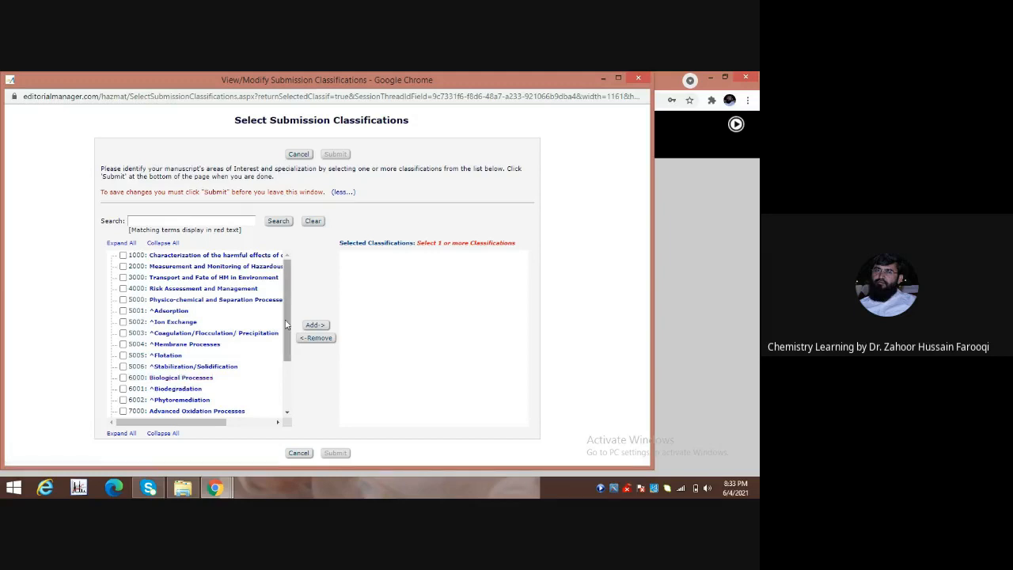
drag(288, 327, 335, 260)
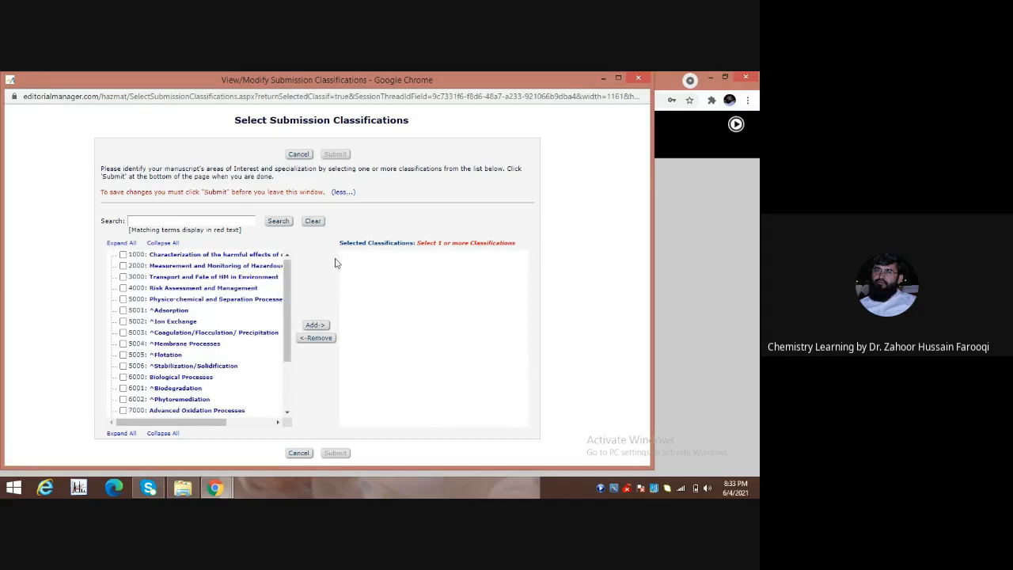
click(123, 311)
click(123, 299)
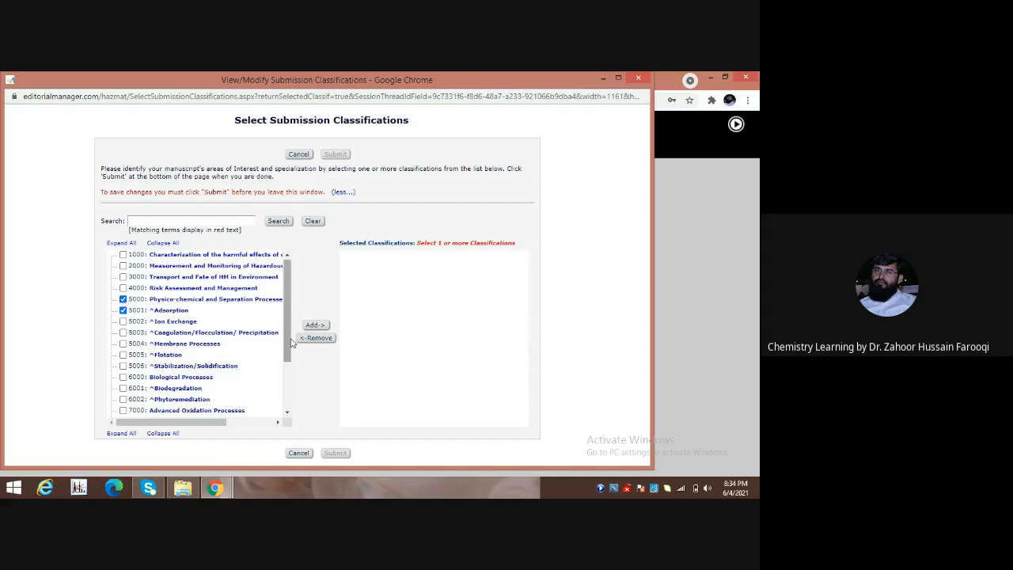
click(123, 267)
click(315, 325)
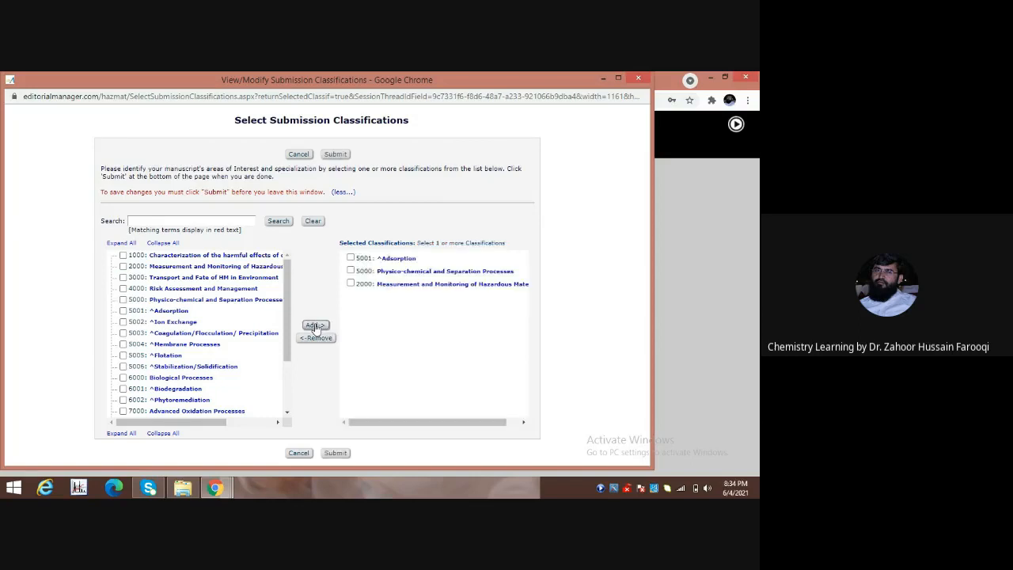
click(334, 454)
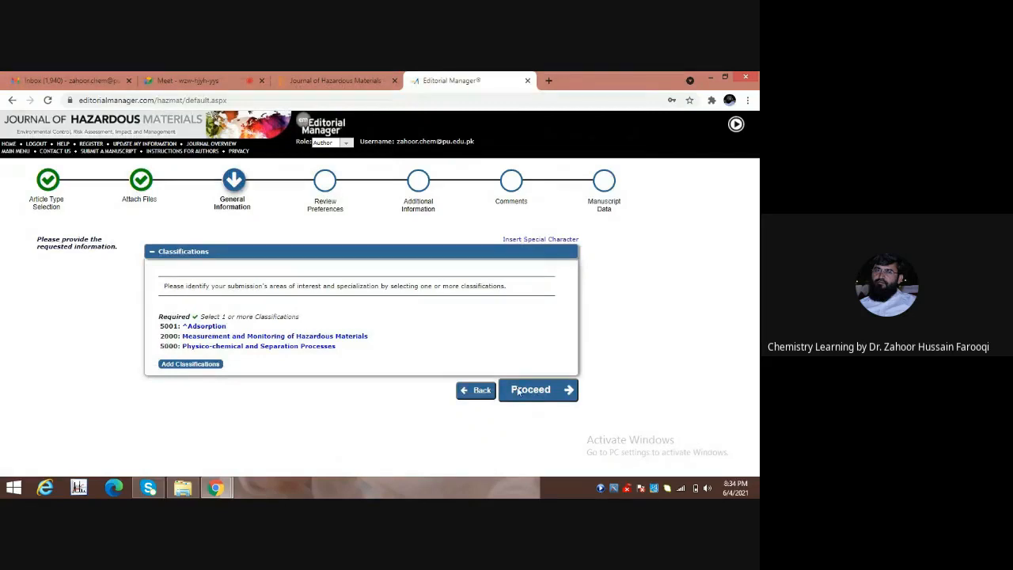
click(518, 390)
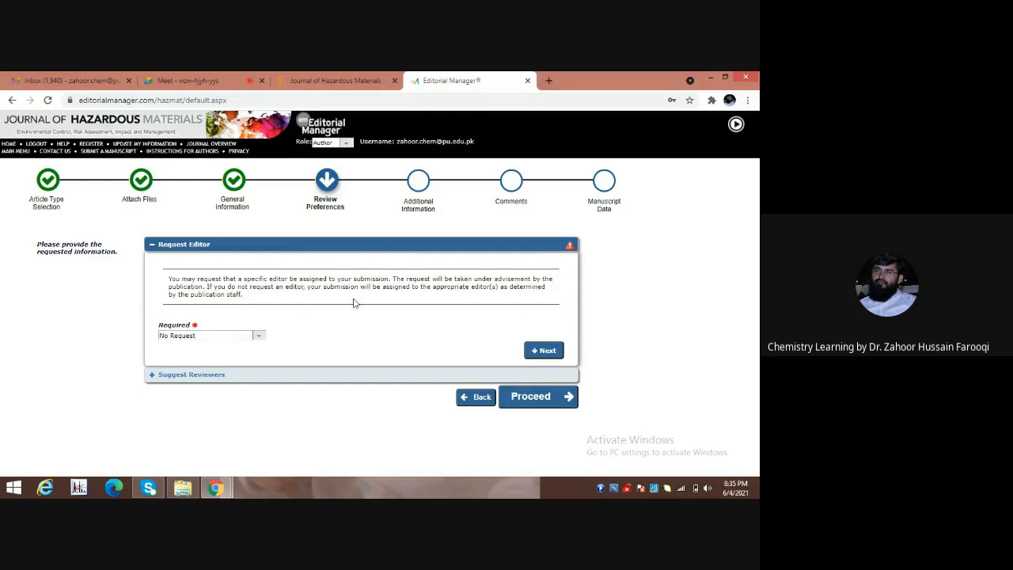
Pick a specific editor in the Request Editor list and continue to Suggest Reviewers.
click(259, 338)
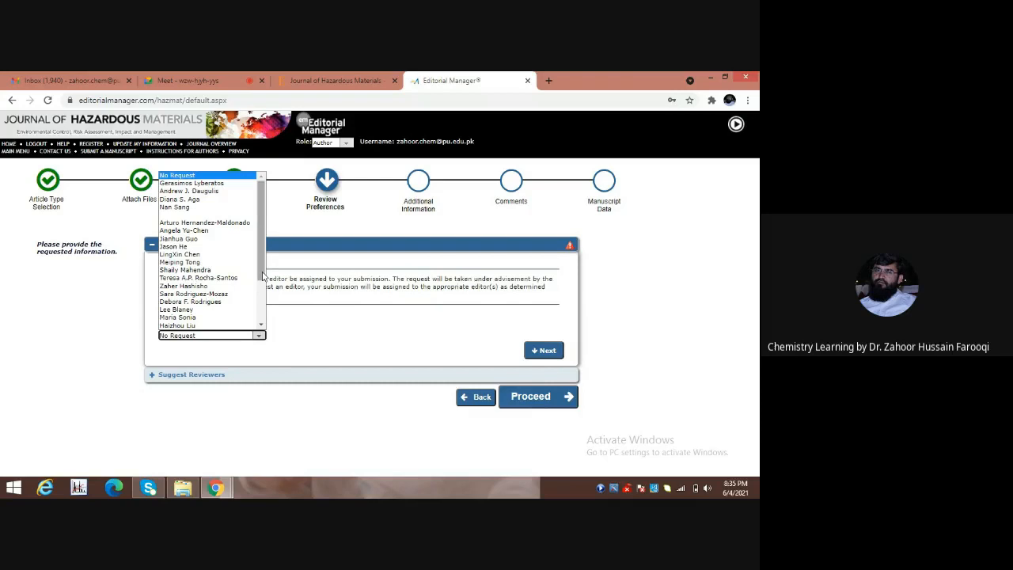
drag(263, 275, 260, 307)
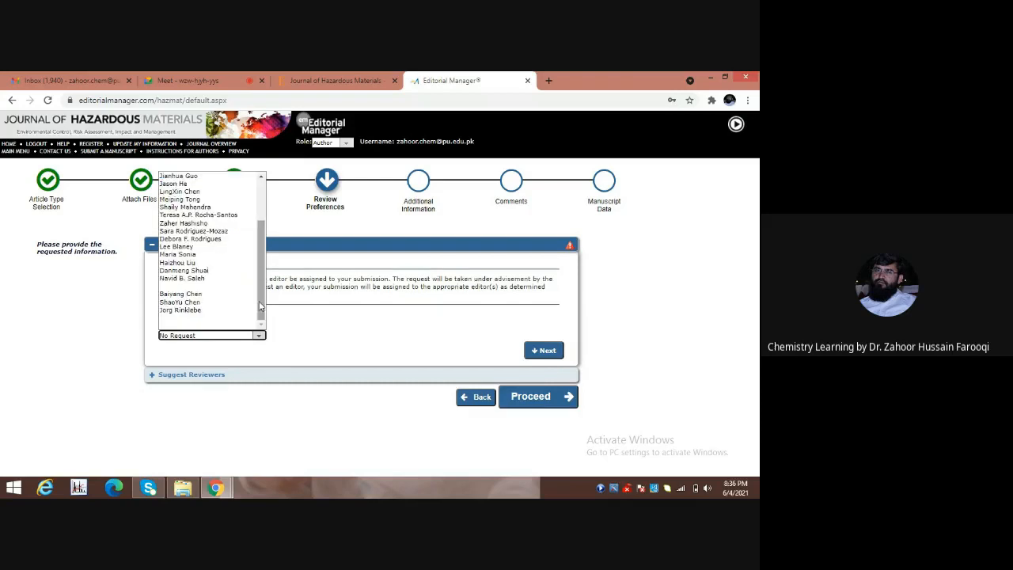
click(186, 302)
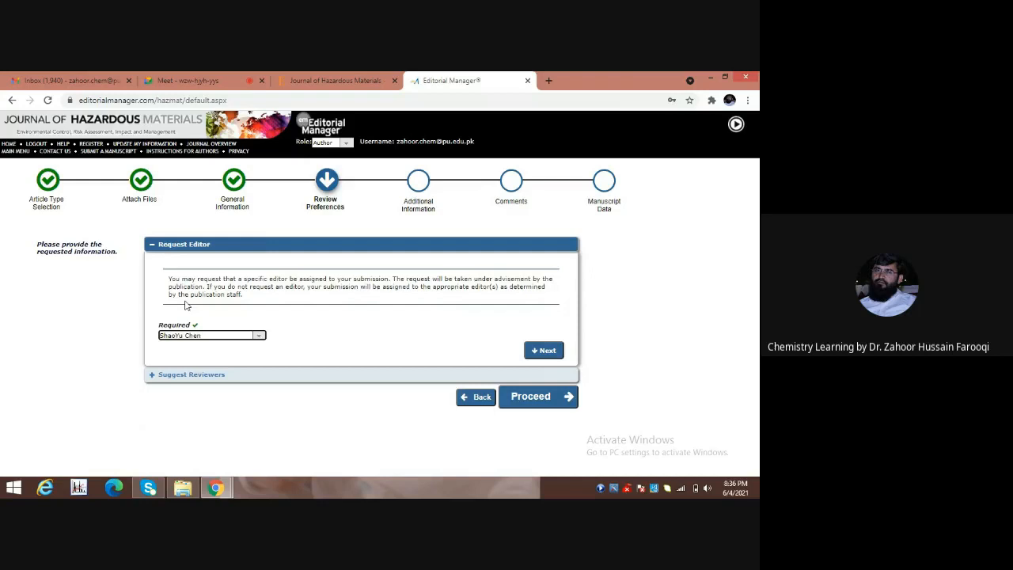
click(550, 351)
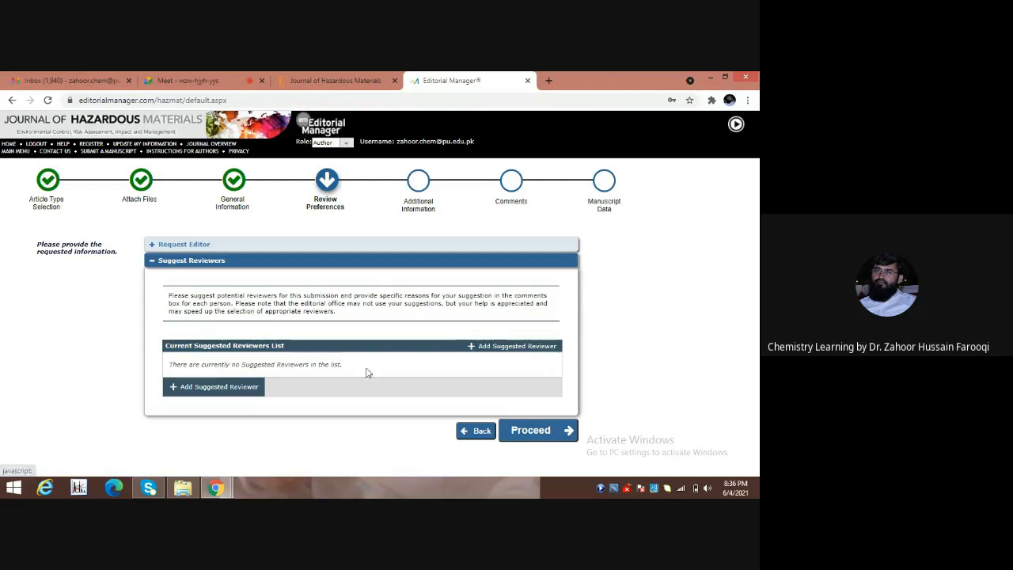
Start a new suggested reviewer entry to bring up the empty reviewer details form.
click(234, 388)
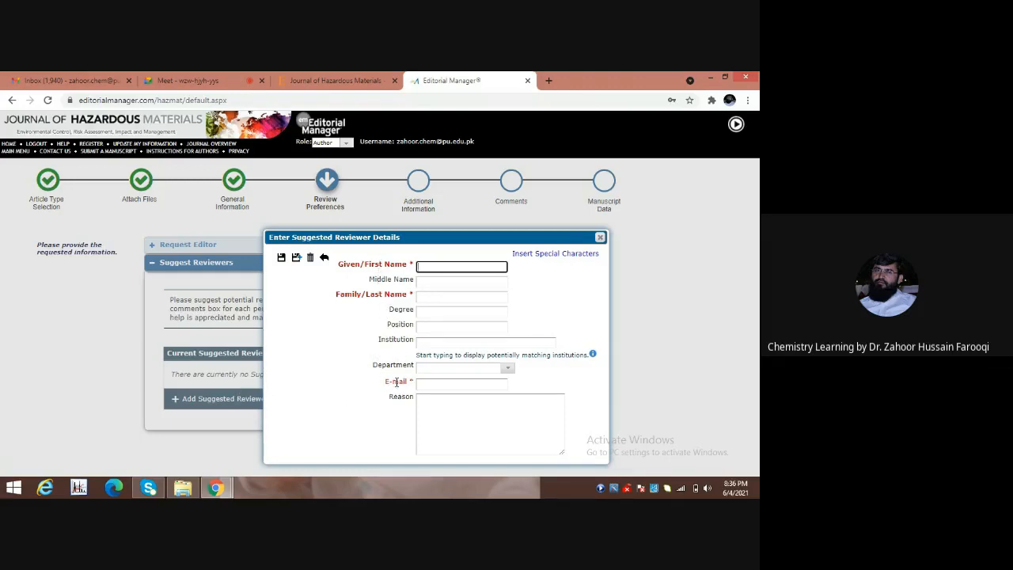
Focus the reviewer's first-name field, dismiss autofill, and open the Submission folder in File Explorer.
click(436, 268)
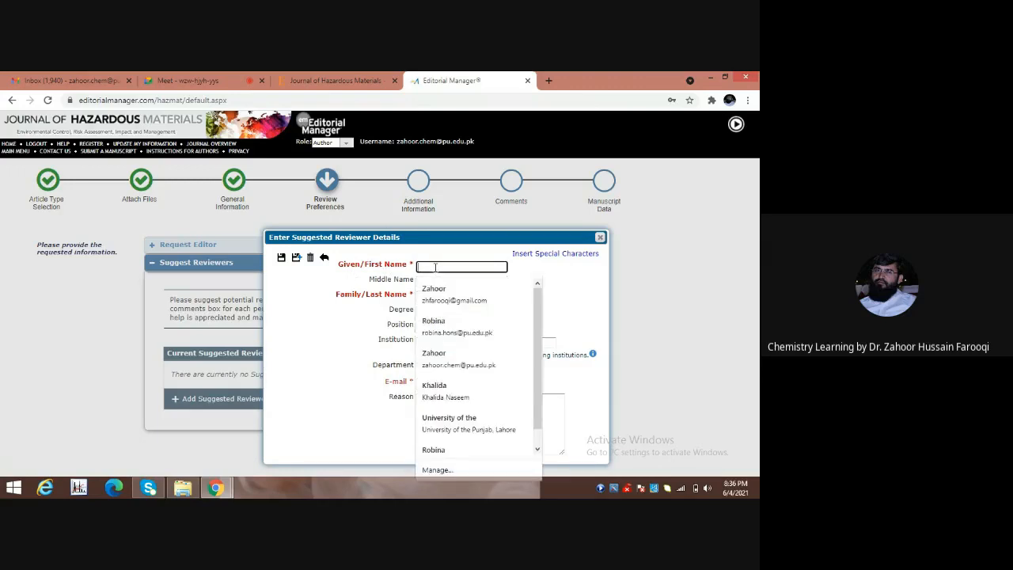
click(326, 305)
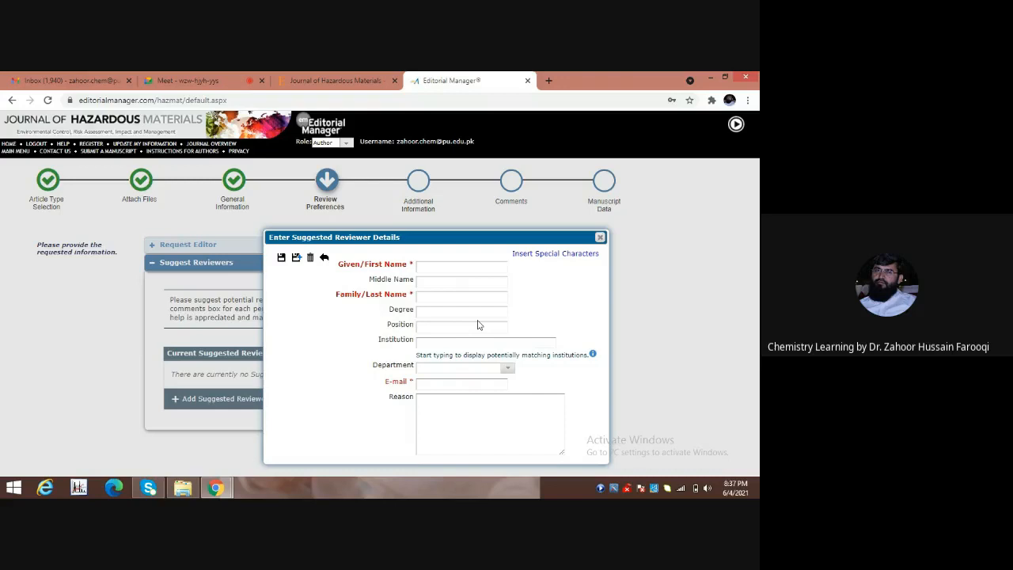
click(182, 489)
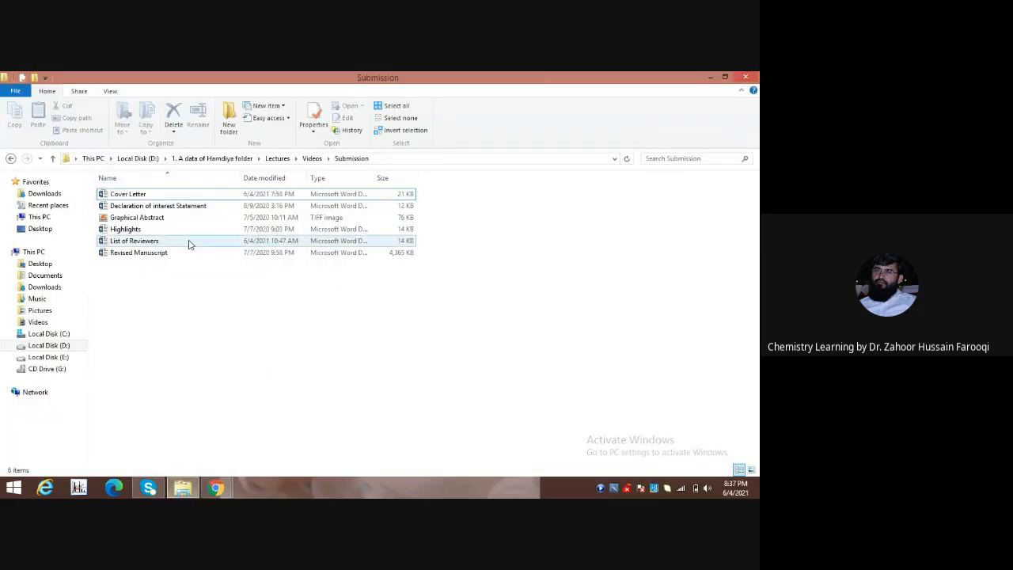
Open List of Reviewers in Word, copy the first reviewer's name, and return to the browser form.
double_click(189, 244)
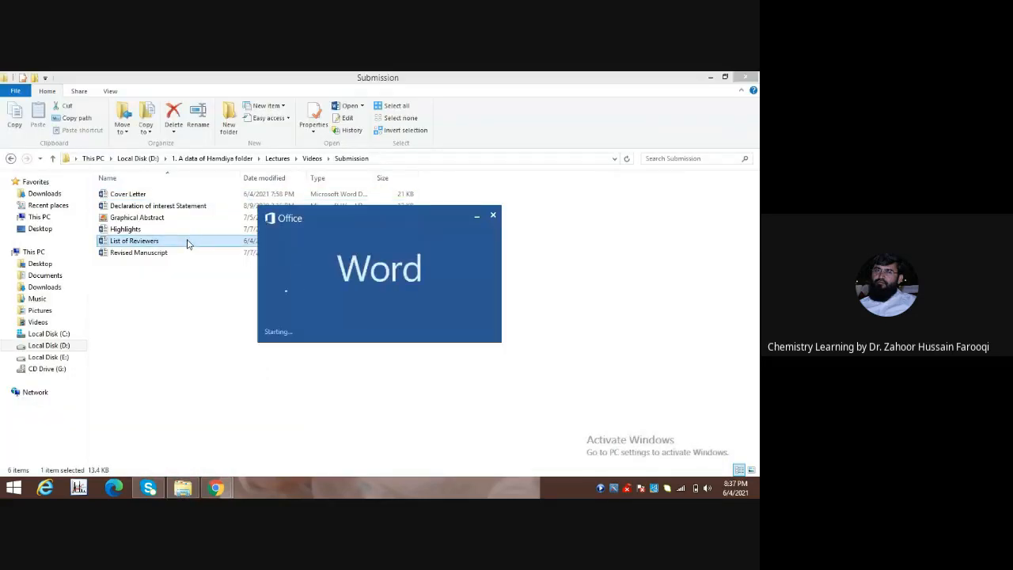
drag(217, 271, 277, 271)
right_click(250, 277)
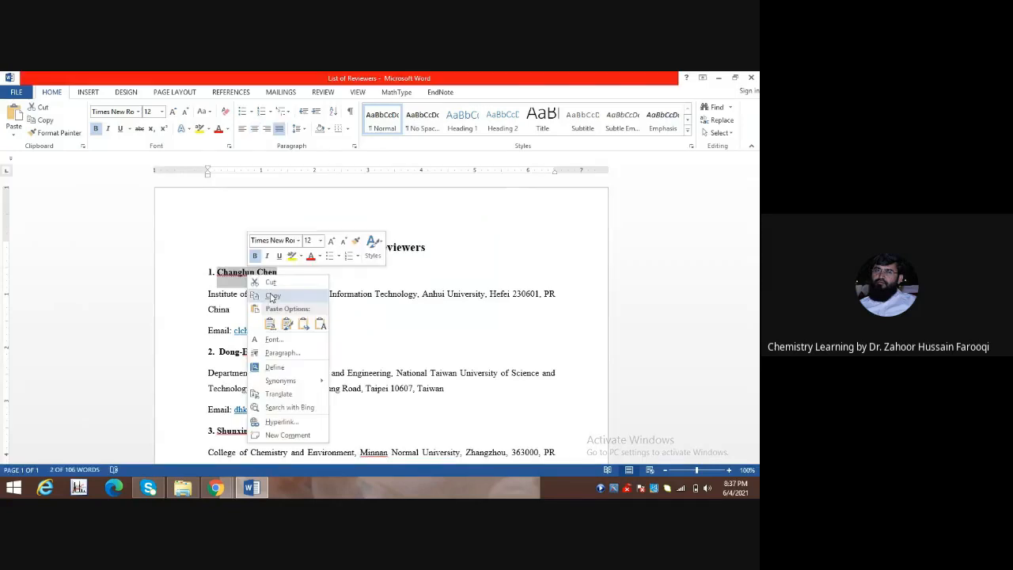
click(271, 296)
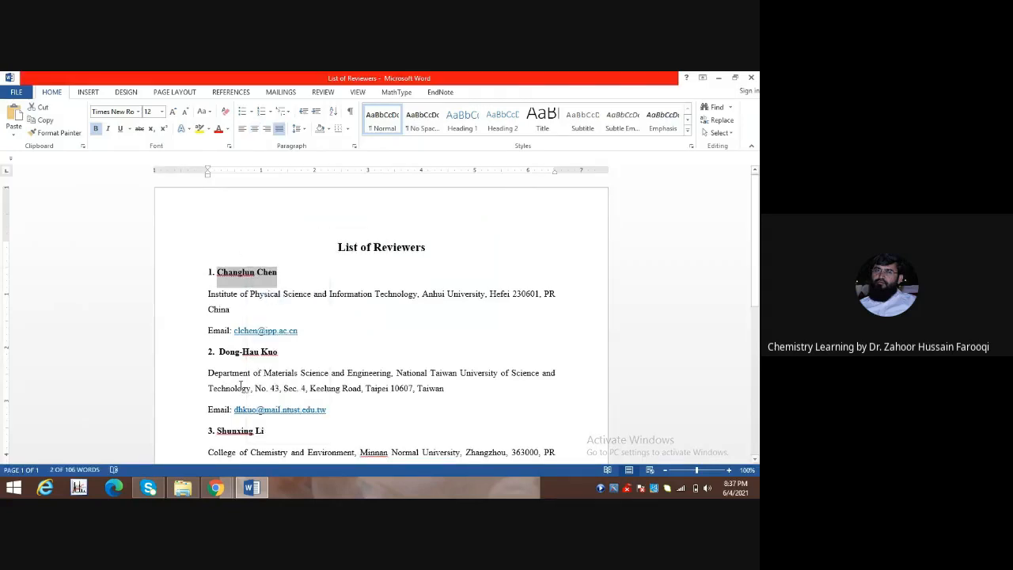
click(217, 489)
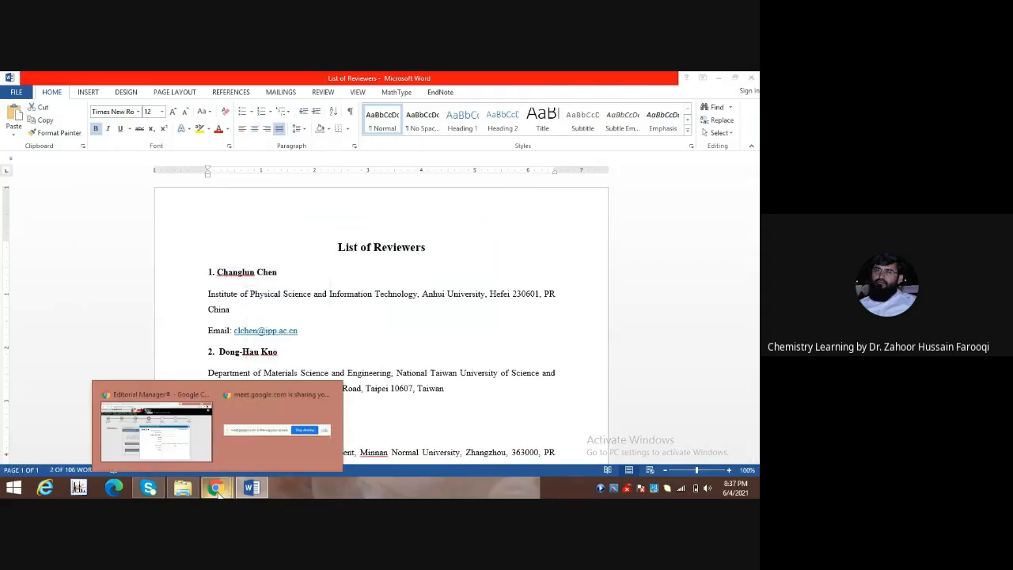
click(170, 448)
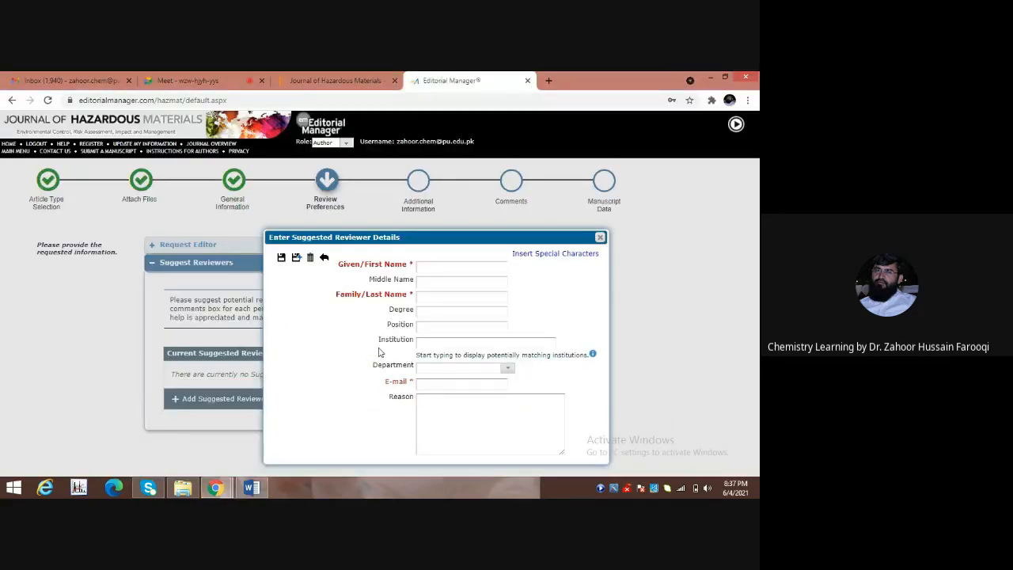
Fill the reviewer's first name by pasting it, then type their family name.
click(446, 267)
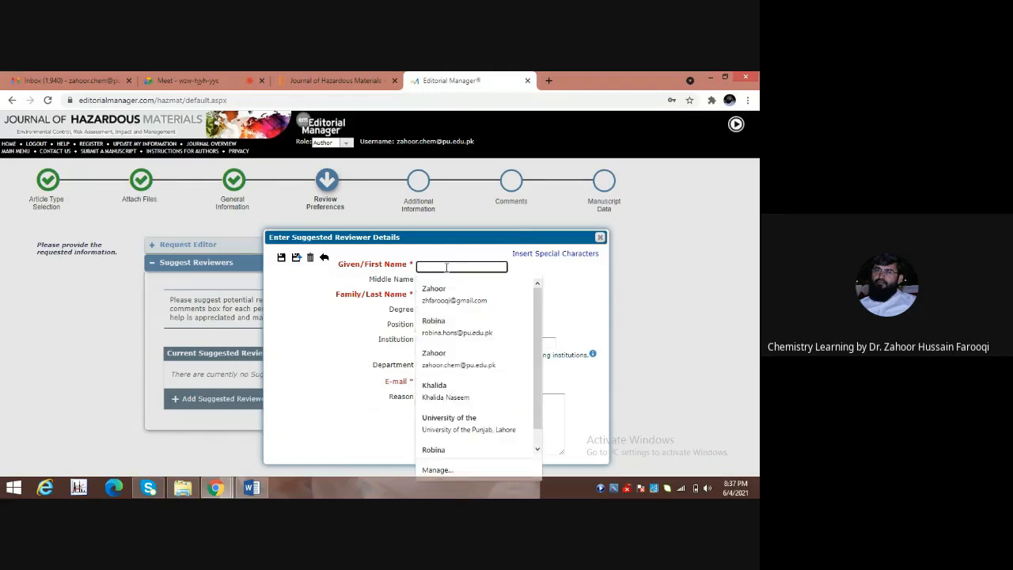
key(ctrl+v)
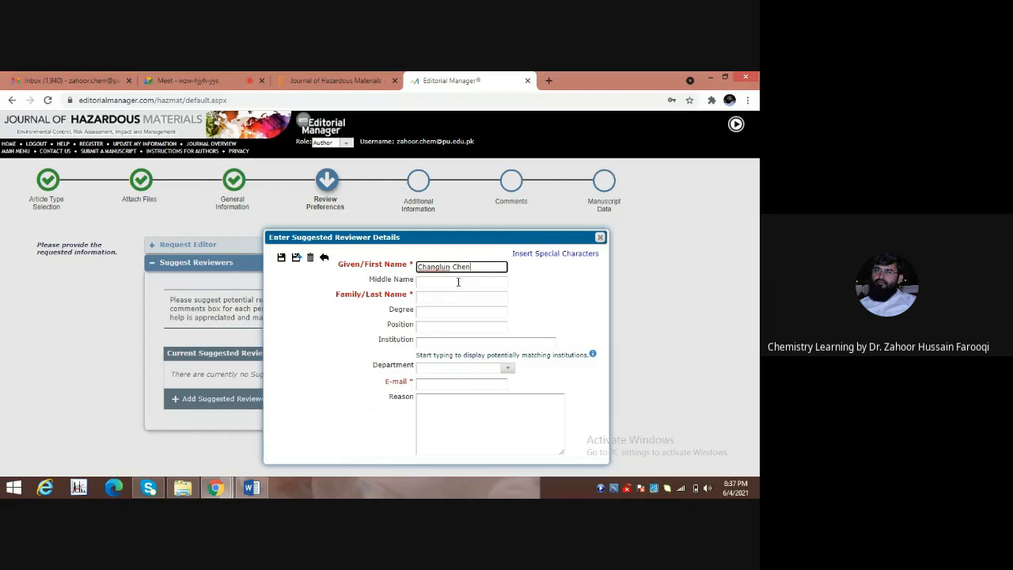
click(439, 297)
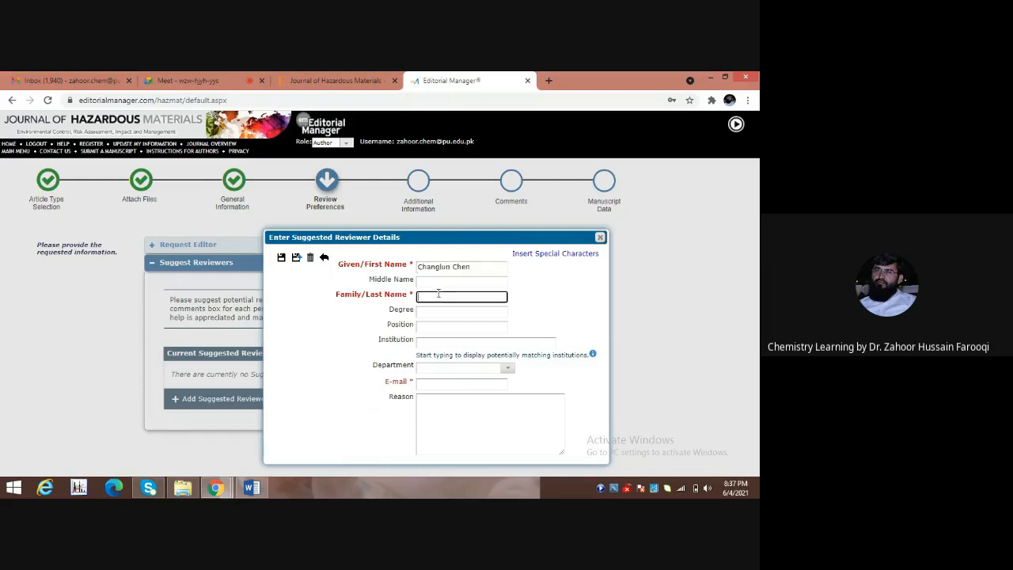
text(Chen)
Set the reviewer's Degree to PhD and Position to Professor.
click(434, 311)
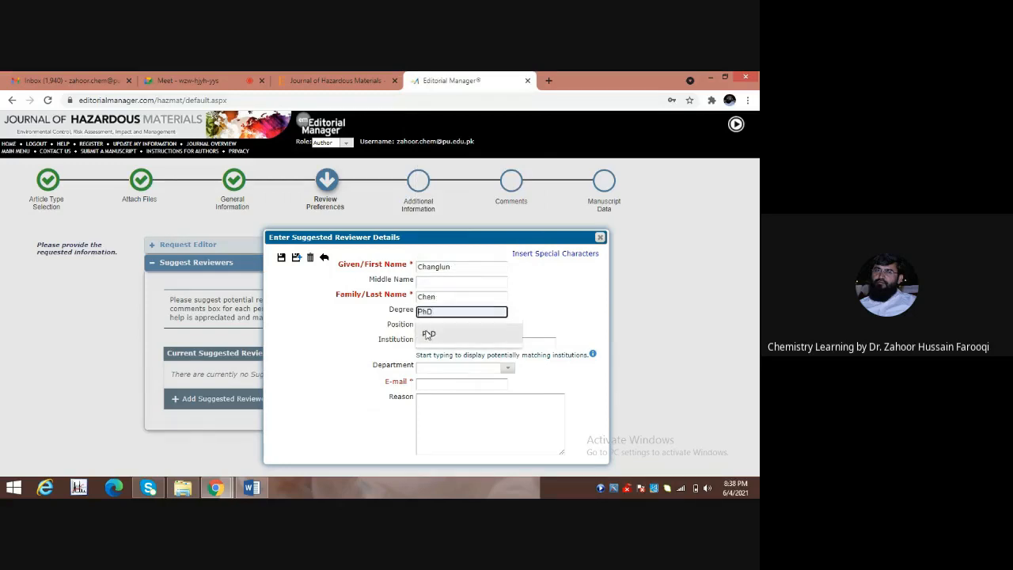
click(428, 334)
click(428, 327)
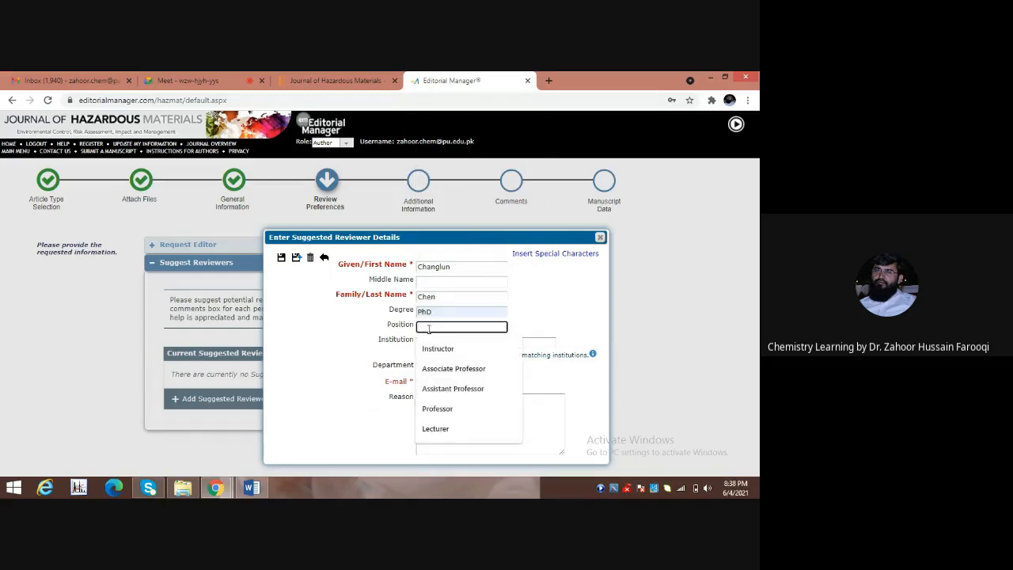
click(431, 410)
click(429, 343)
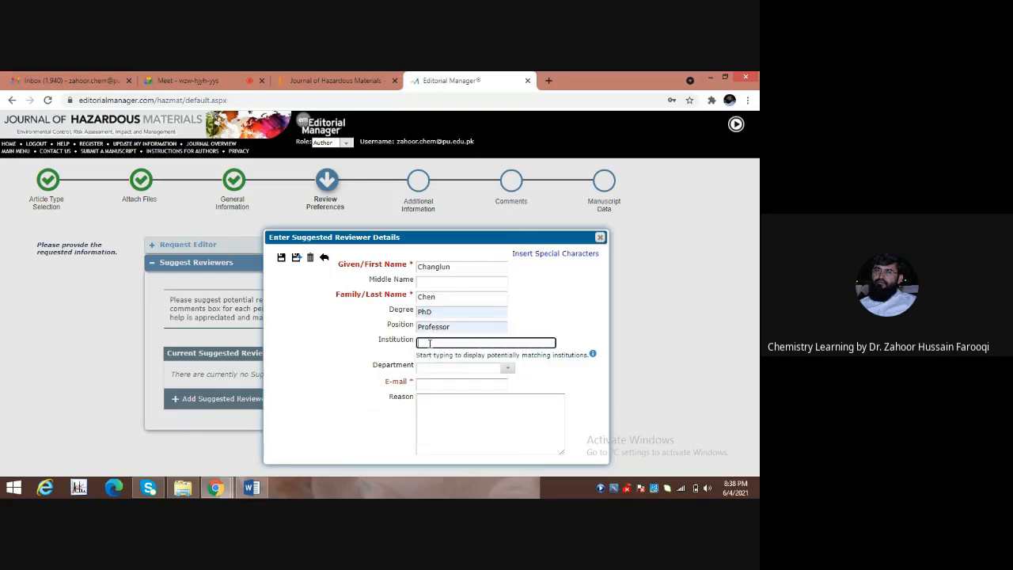
click(251, 488)
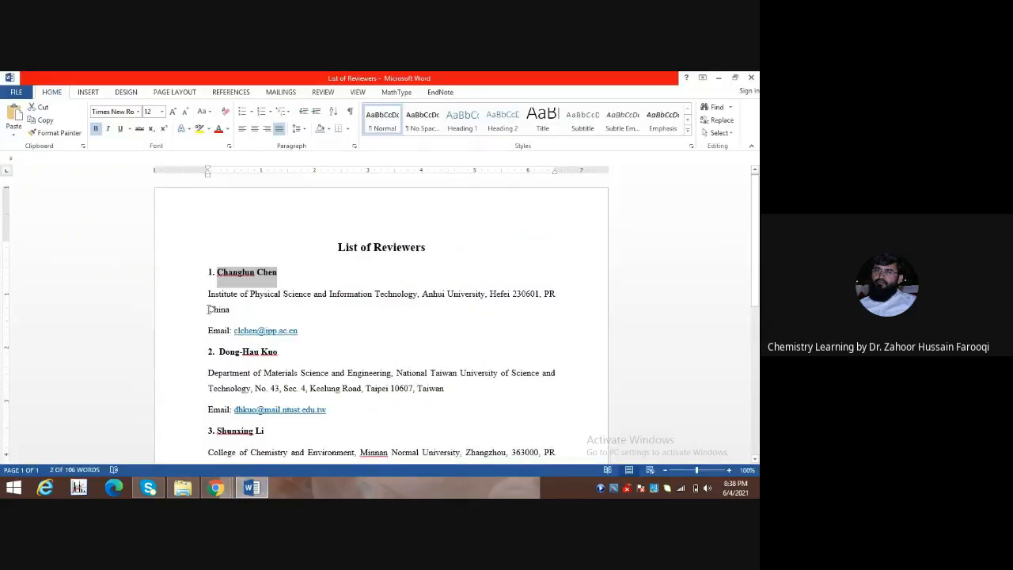
Copy 'Anhui University' from the Word reviewer list into the Institution field.
drag(424, 294, 469, 296)
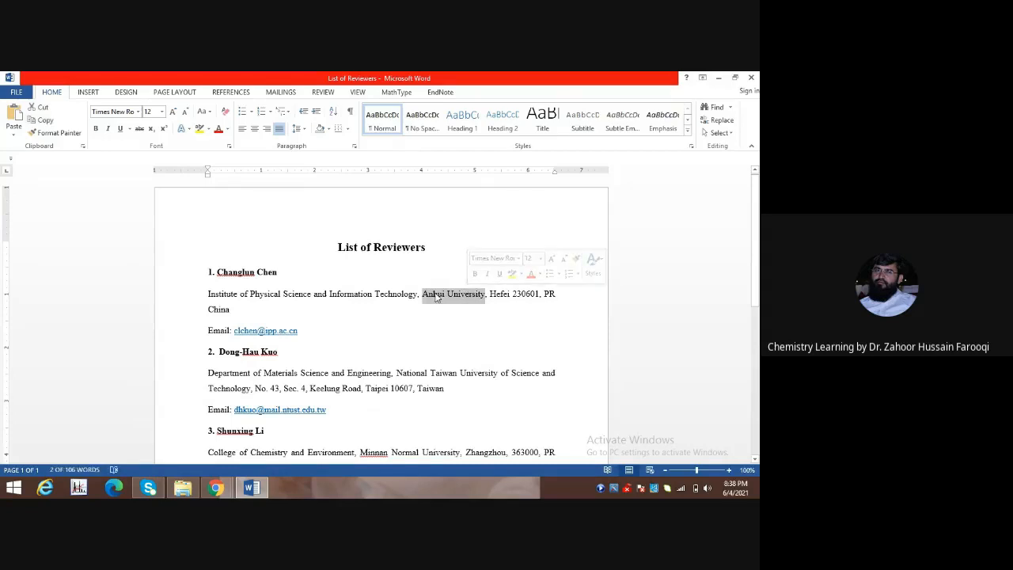
right_click(435, 296)
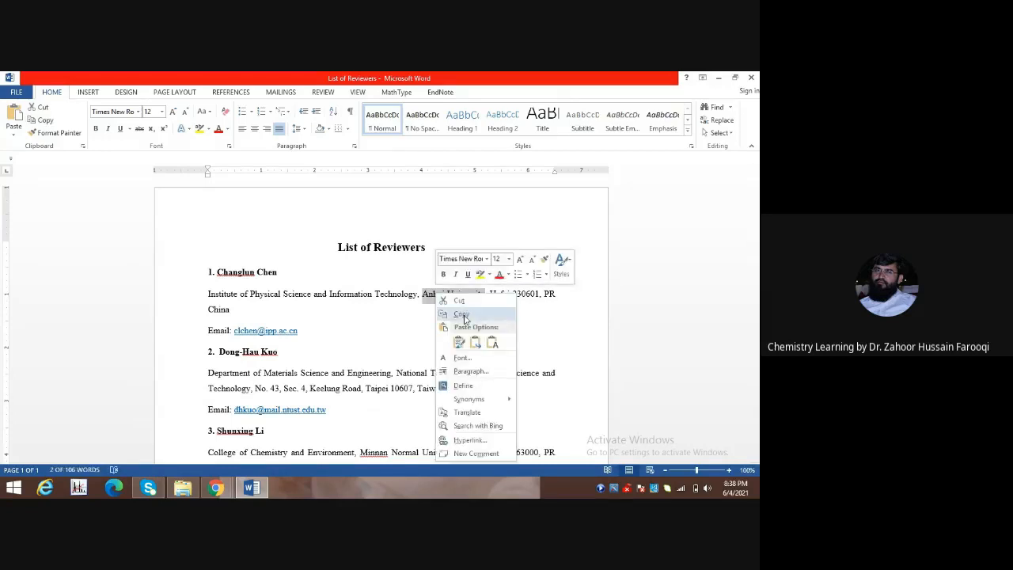
click(463, 314)
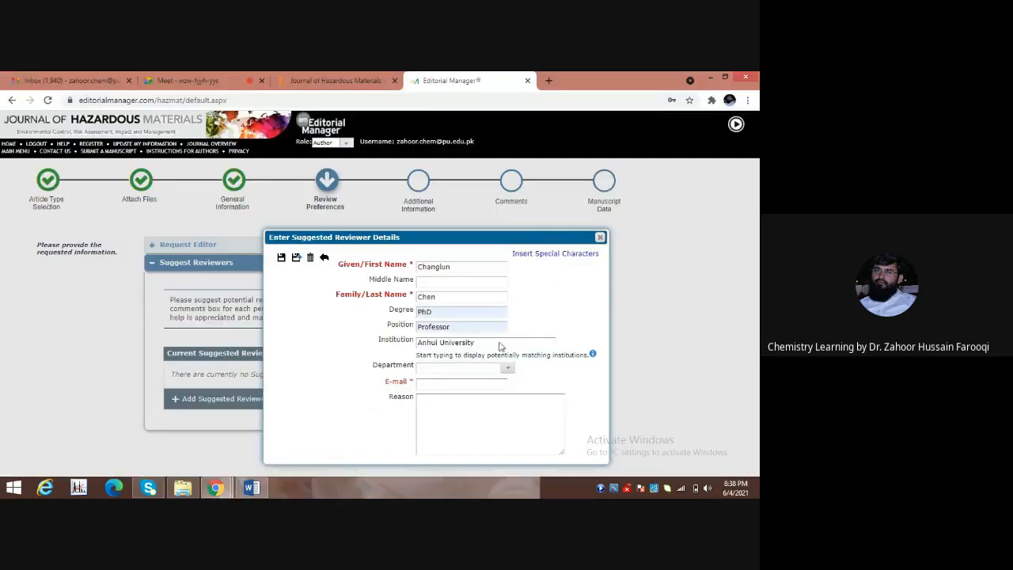
click(502, 342)
Pick the recognised Anhui University entry from the Institution suggestions.
key(BackSpace)
key(BackSpace)
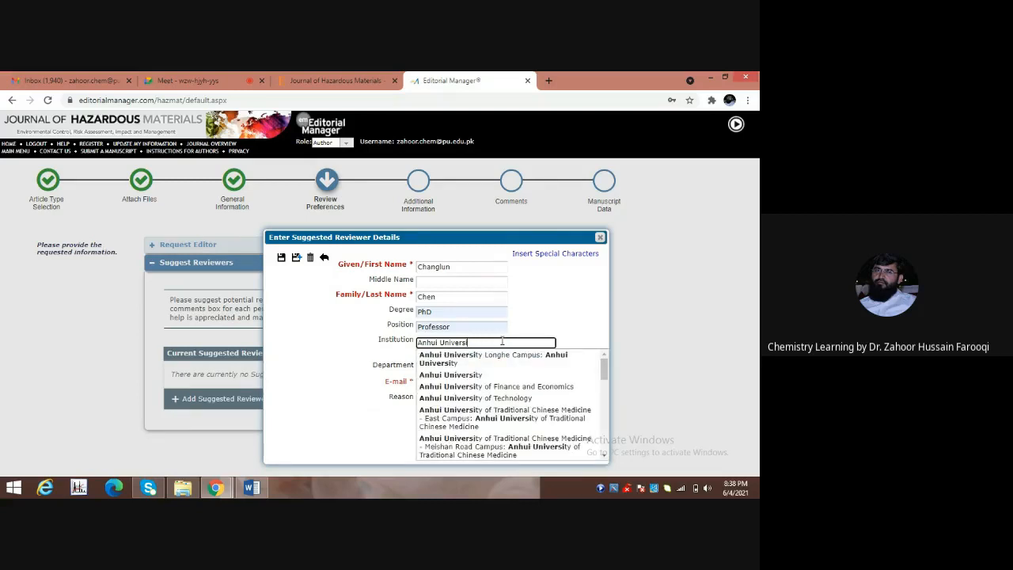
key(BackSpace)
key(BackSpace)
key(BackSpace)
key(BackSpace)
key(BackSpace)
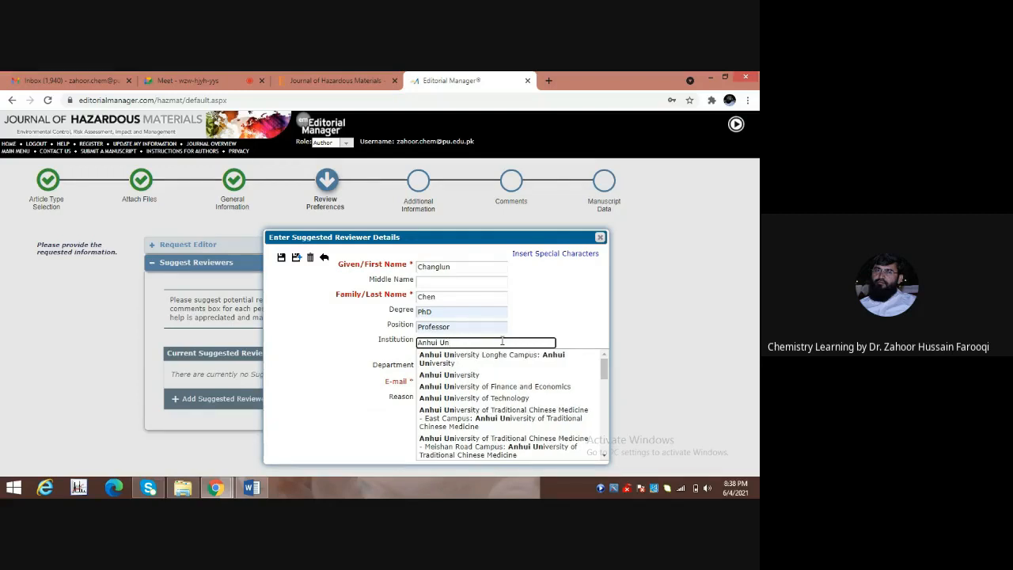
click(460, 377)
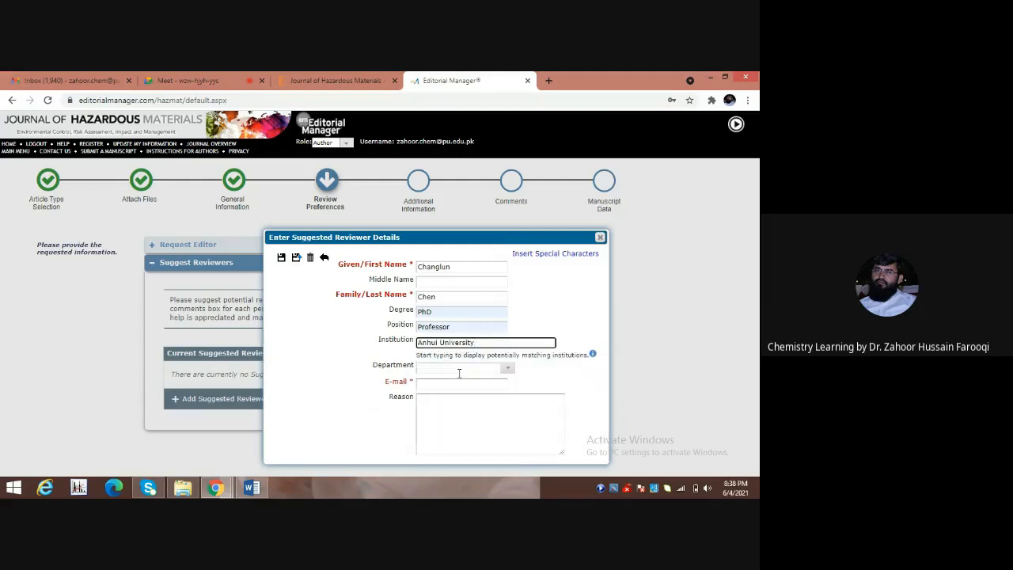
click(452, 366)
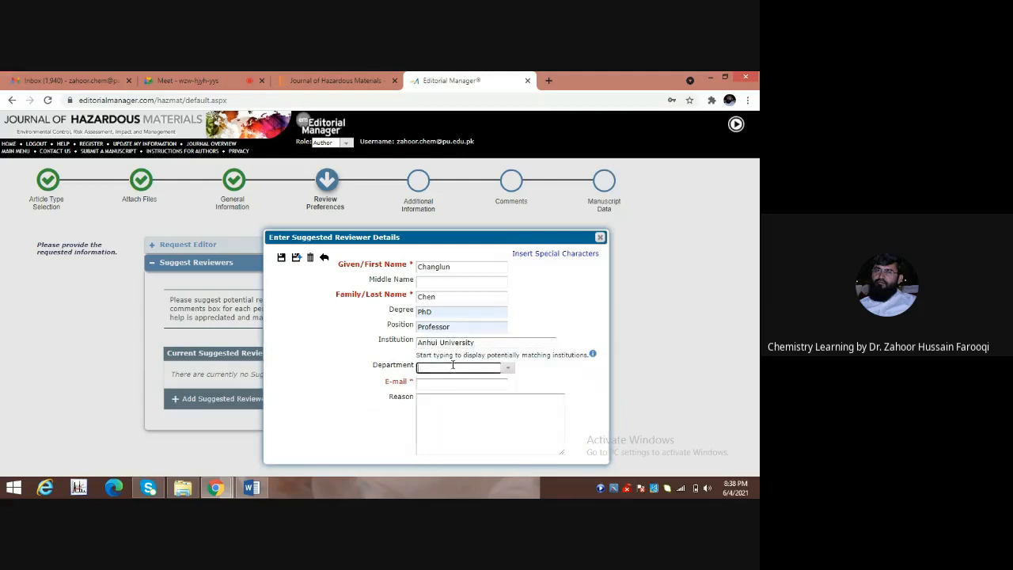
click(253, 489)
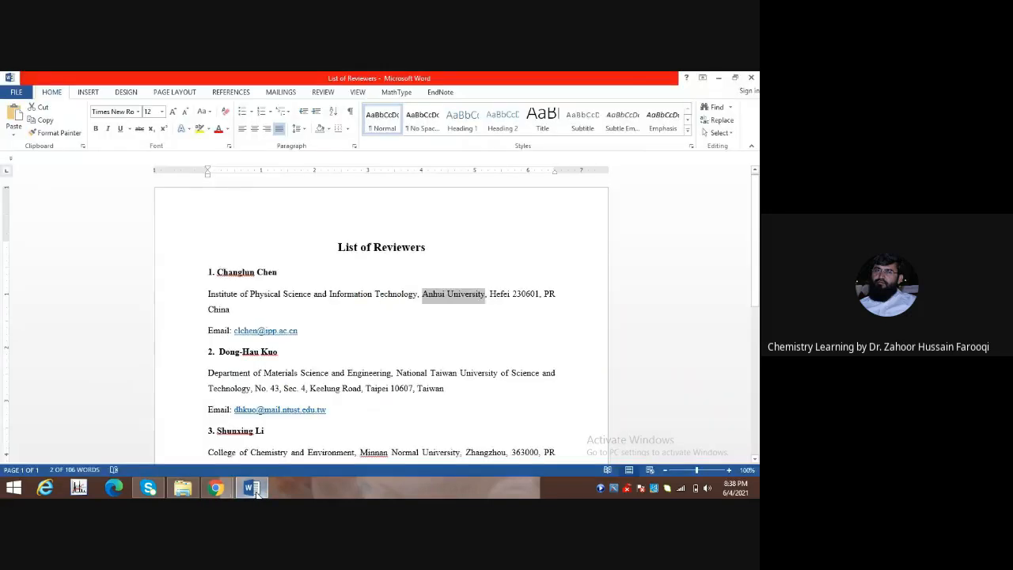
Copy the department 'Institute of Physical Science and Information Technology' for the reviewer form.
click(209, 293)
drag(209, 293, 418, 294)
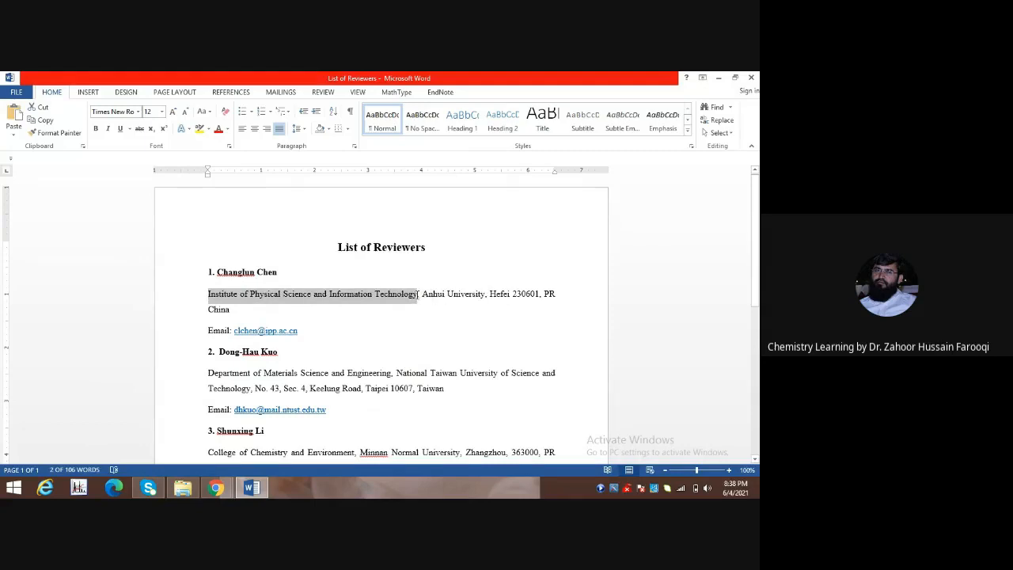
right_click(309, 298)
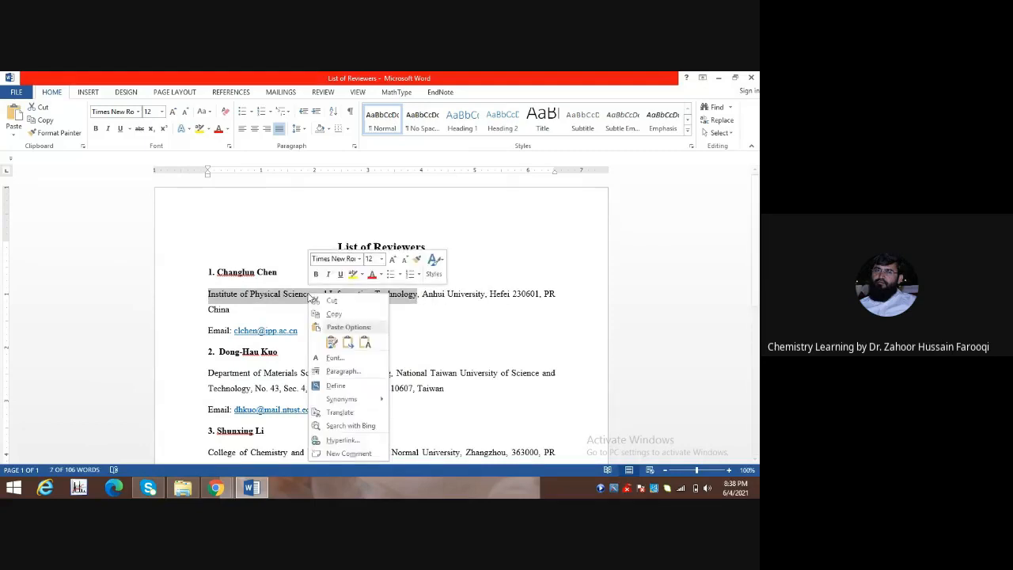
click(333, 318)
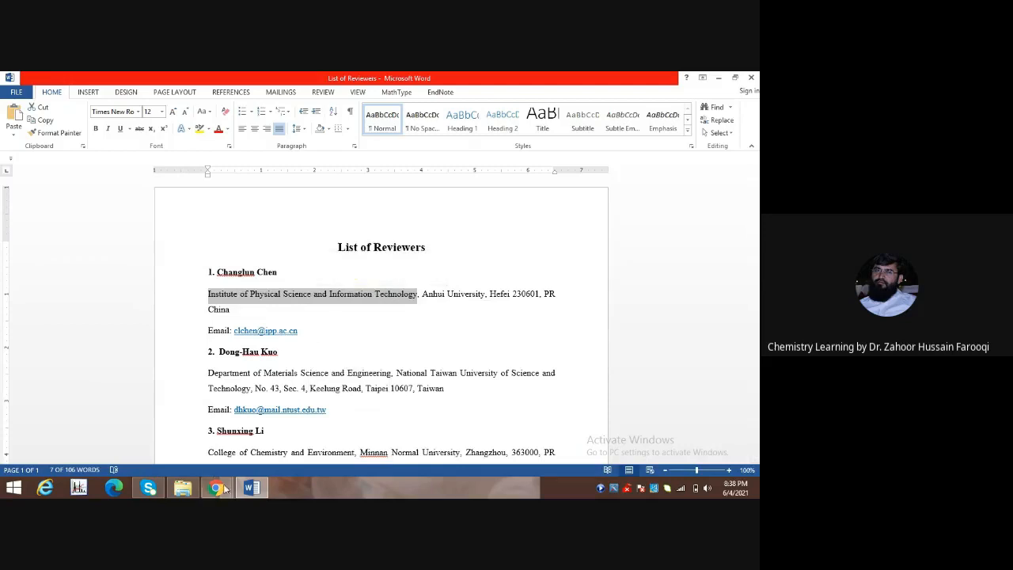
click(216, 486)
click(439, 383)
key(alt+Tab)
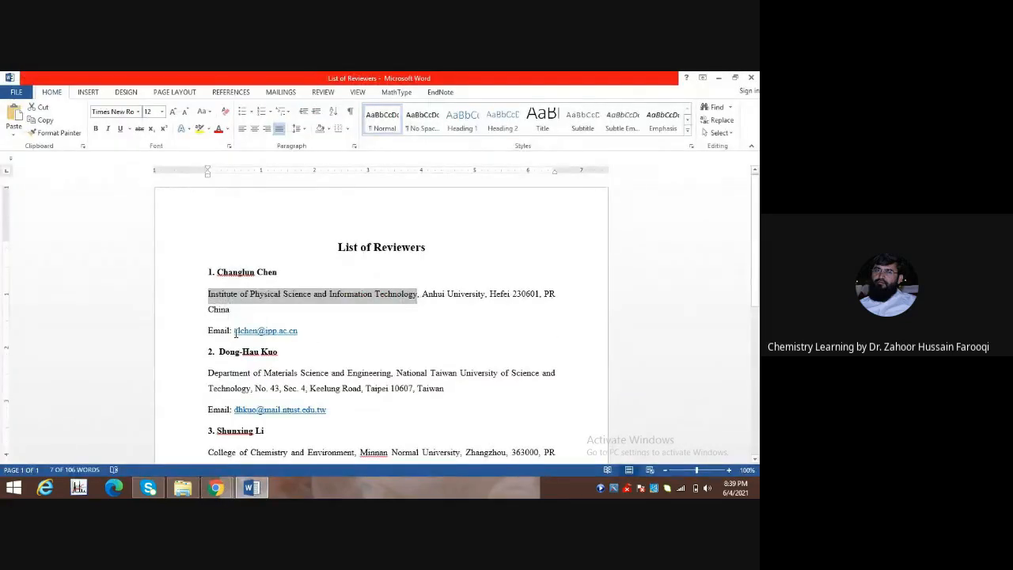
Copy the first reviewer's e-mail address from the Word list.
click(235, 332)
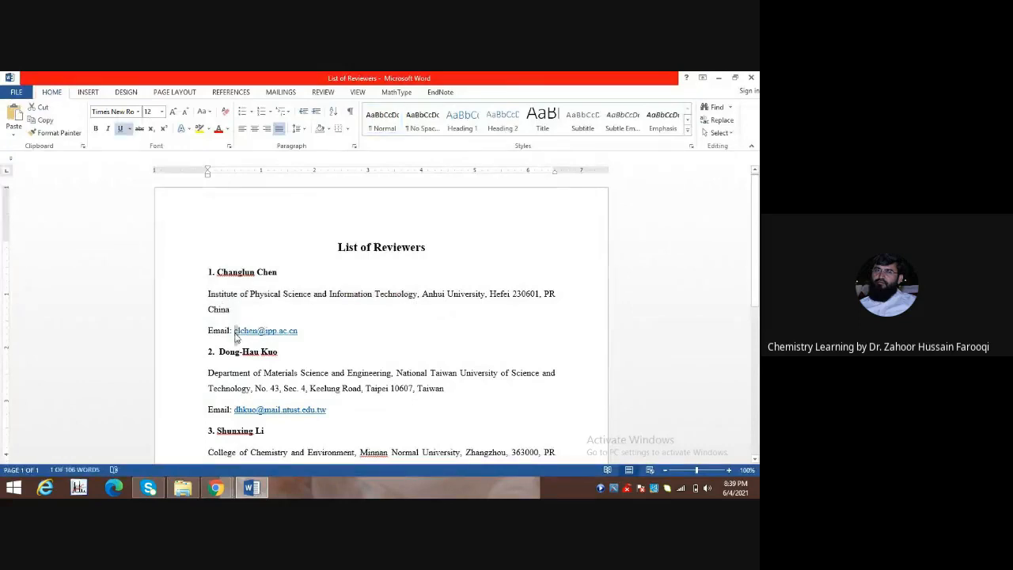
key(shift+Right)
key(shift+Right)
key(shift+Right)
key(shift+Right)
key(shift+Right)
key(shift+Right)
key(shift+Right)
key(shift+Right)
key(shift+Right)
key(shift+Right)
key(shift+Right)
key(shift+Right)
key(shift+Right)
key(shift+Right)
key(shift+Right)
key(shift+Right)
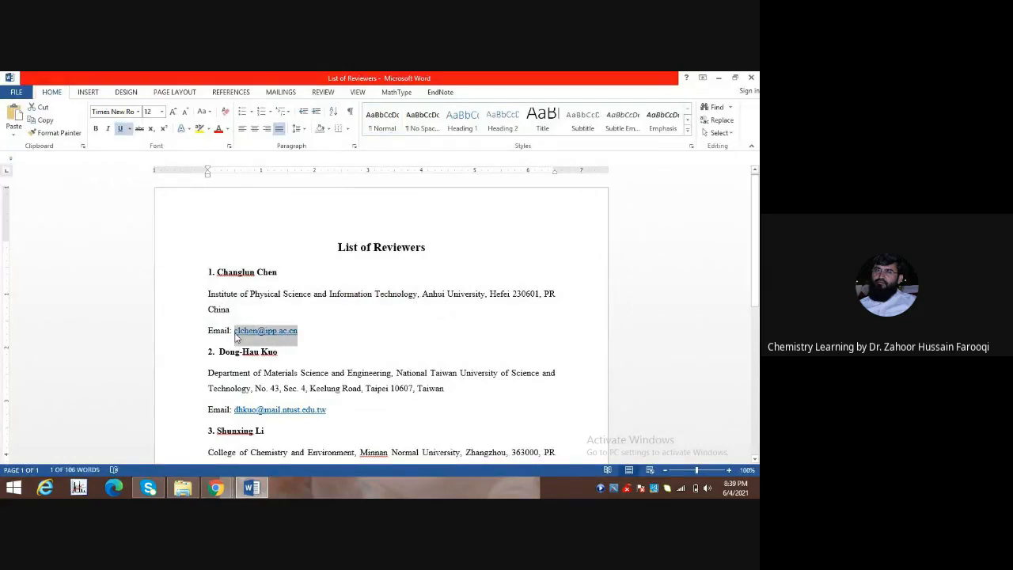
right_click(251, 336)
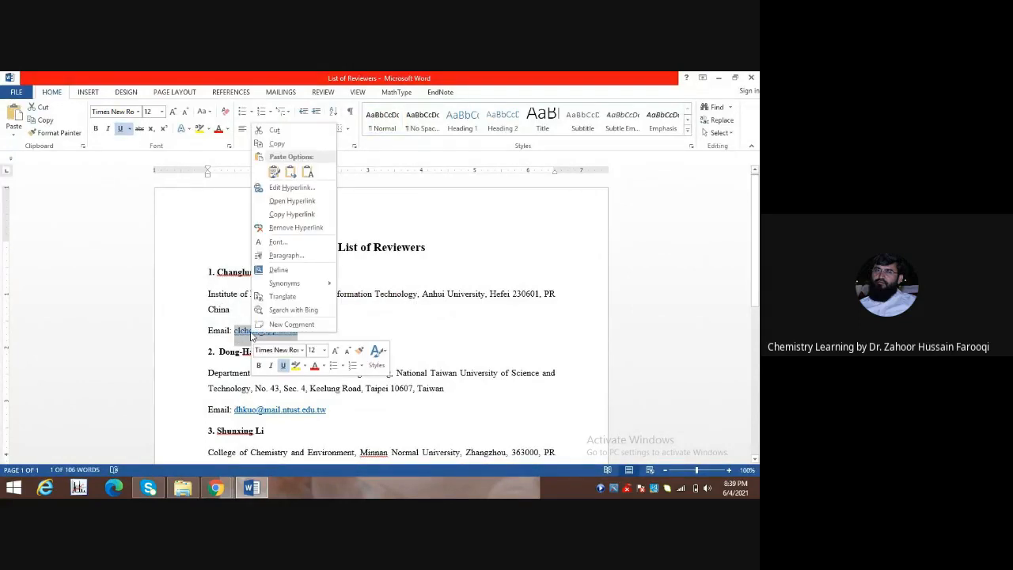
click(277, 143)
click(215, 488)
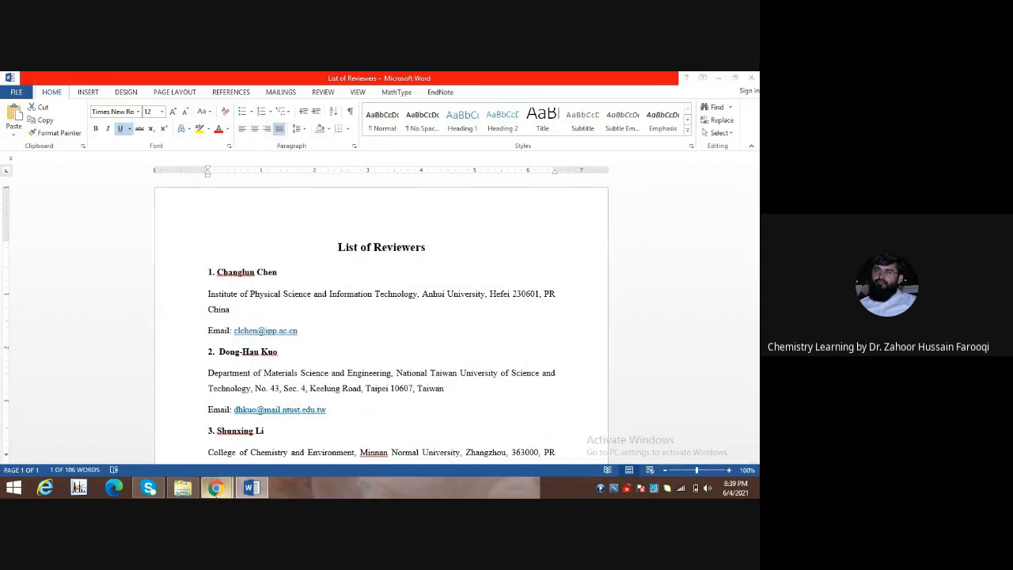
Paste the reviewer's e-mail, enter reason 'Same research area', and save the reviewer.
click(154, 451)
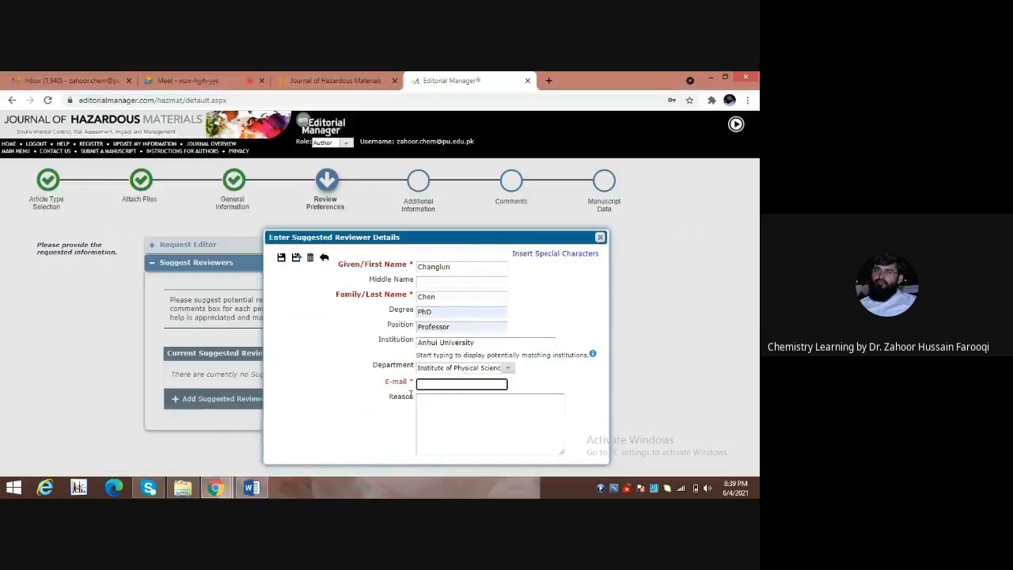
key(ctrl+v)
click(435, 407)
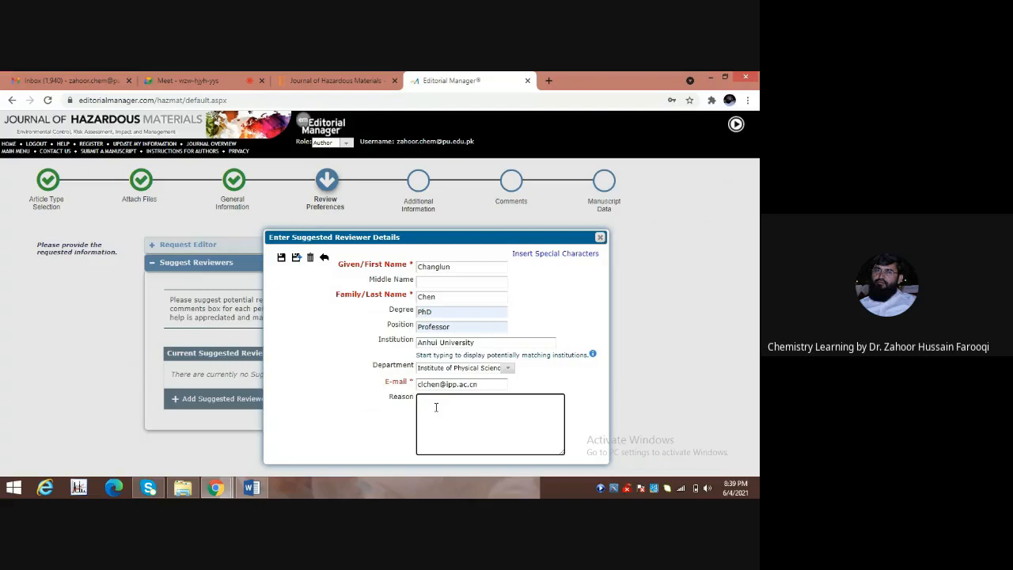
text(Same research area)
click(297, 259)
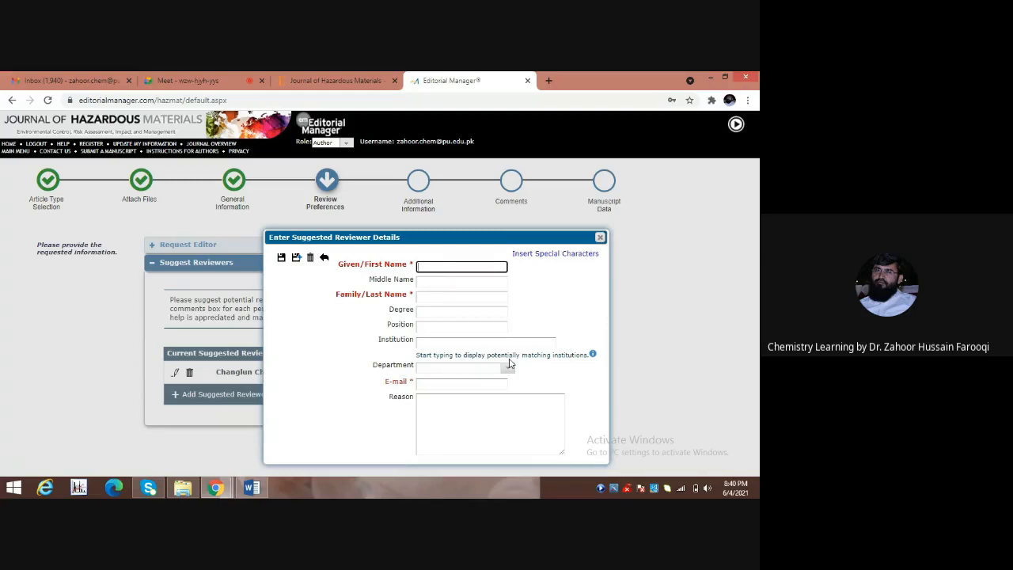
Discard the blank extra reviewer form and proceed to Additional Information.
click(600, 238)
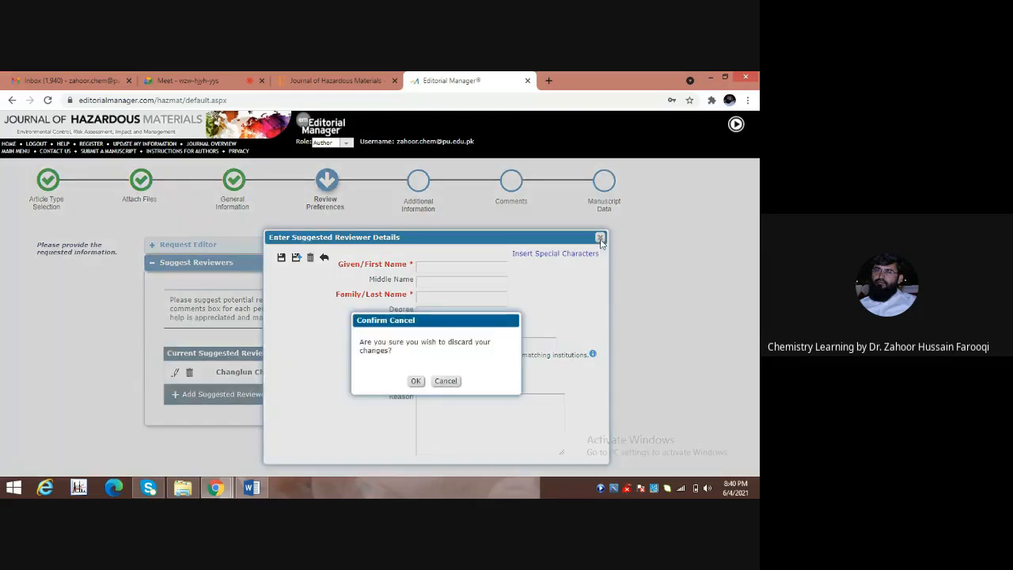
click(415, 382)
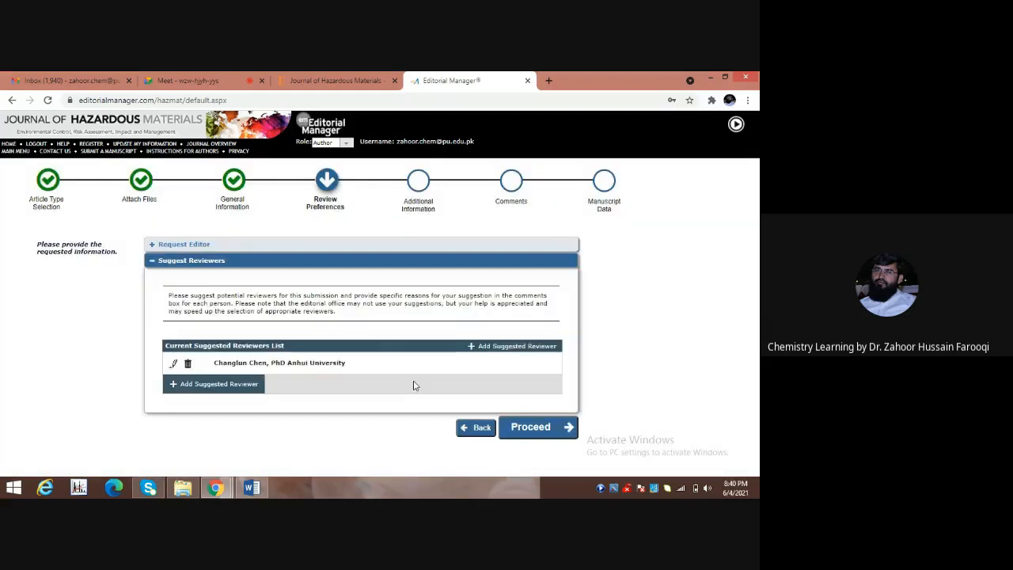
click(524, 429)
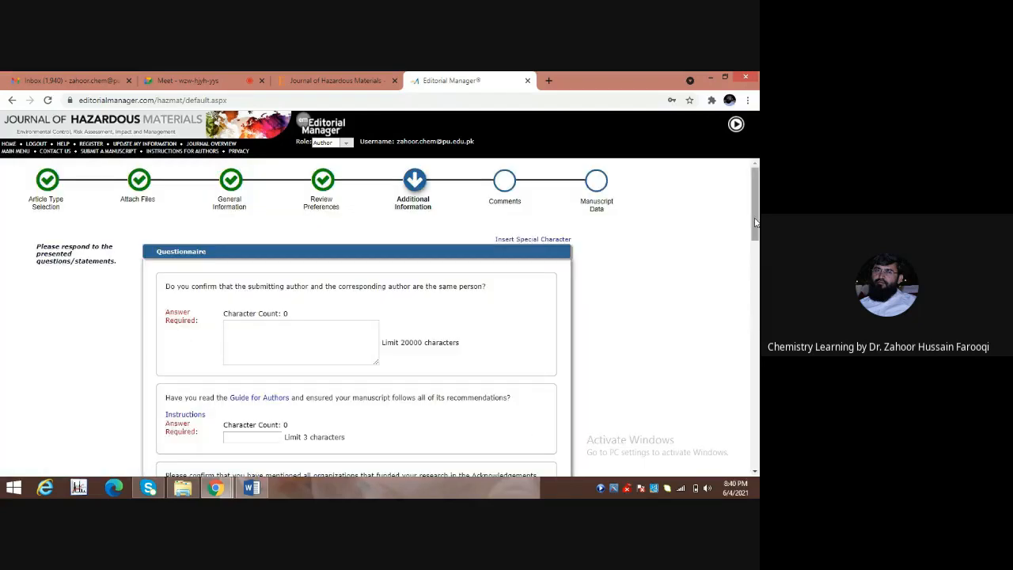
Enter 'Yes' for whether the submitting and corresponding authors are the same person.
drag(756, 223, 756, 237)
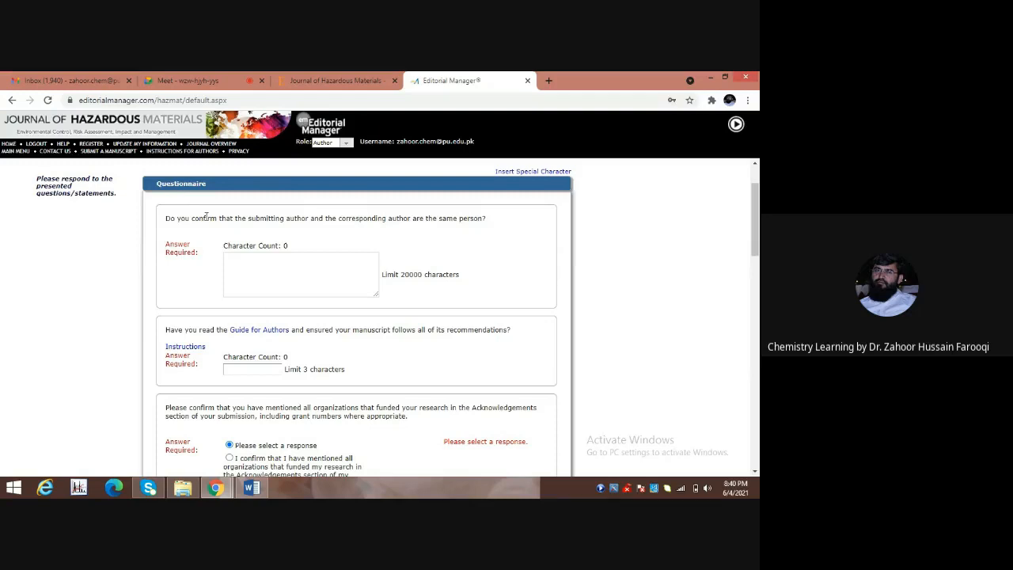
click(239, 266)
text(Yes)
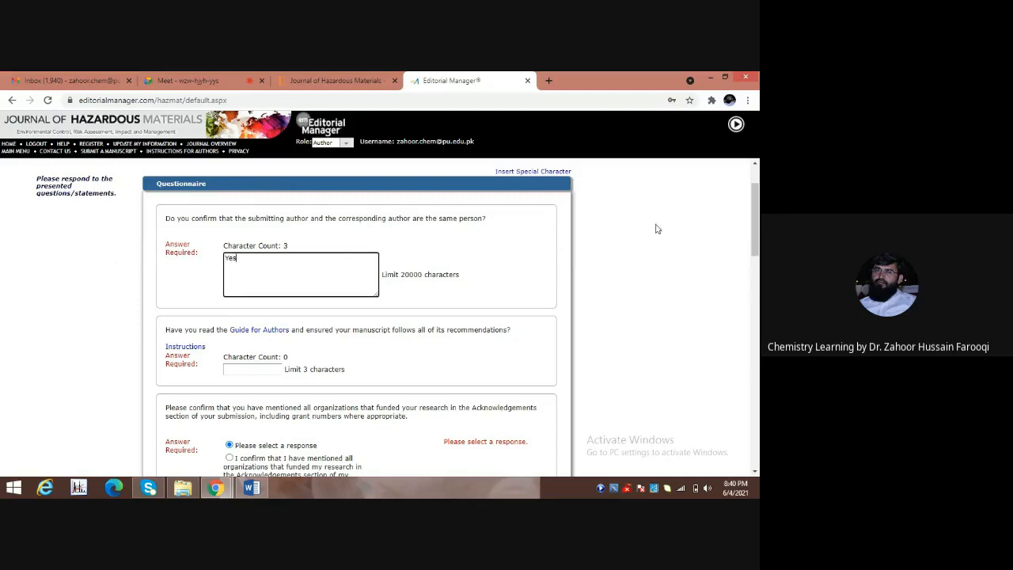
drag(755, 242, 755, 237)
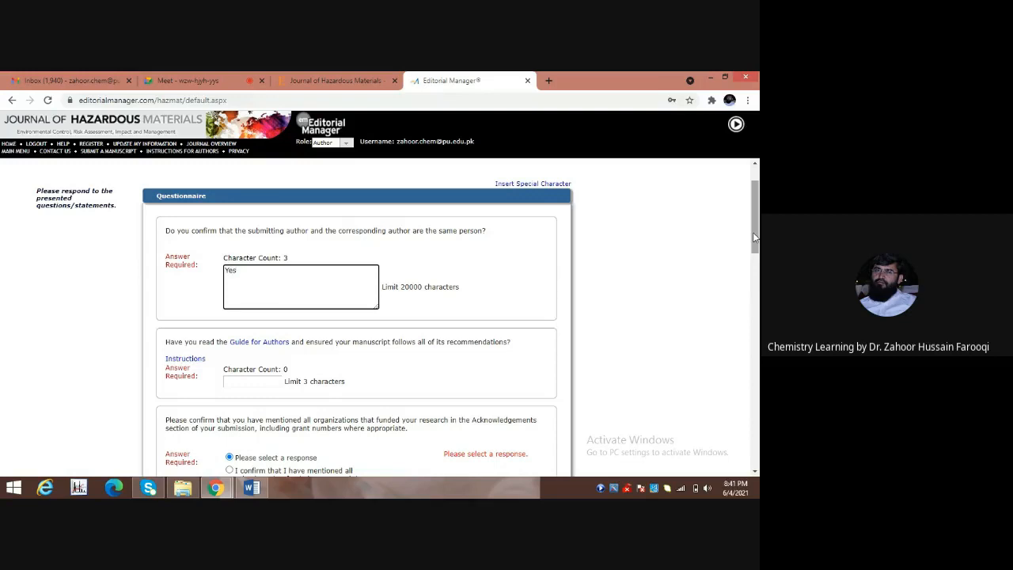
drag(754, 236, 756, 259)
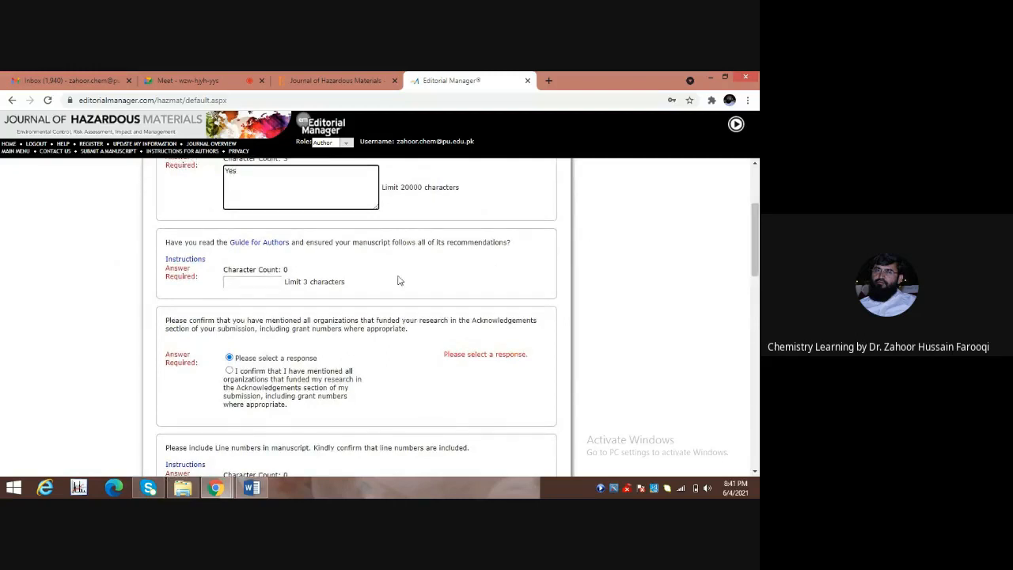
Answer 'Yes' to the Guide for Authors question and select the 'I confirm…' funding option.
click(244, 283)
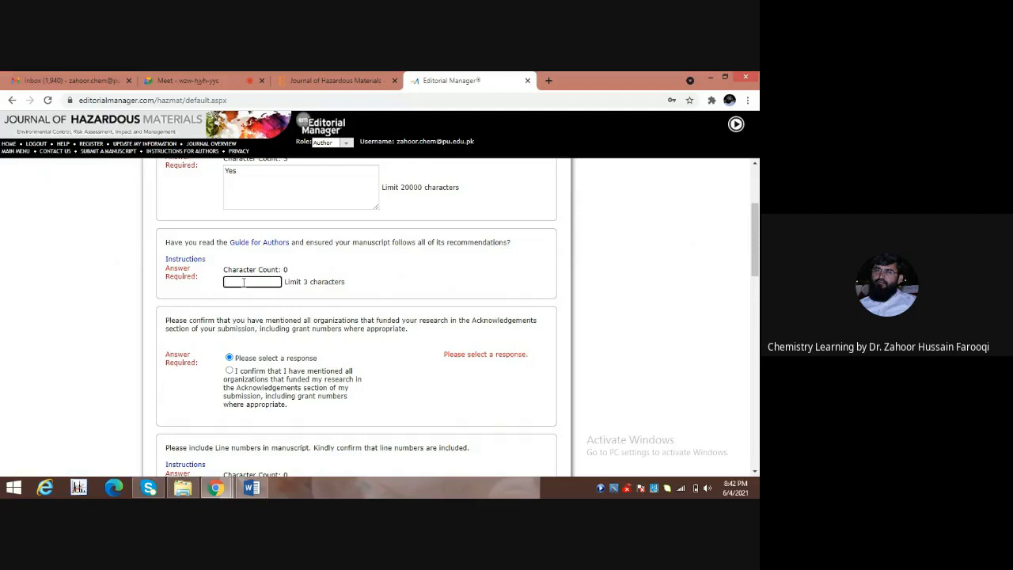
text(Yes)
drag(756, 265, 756, 296)
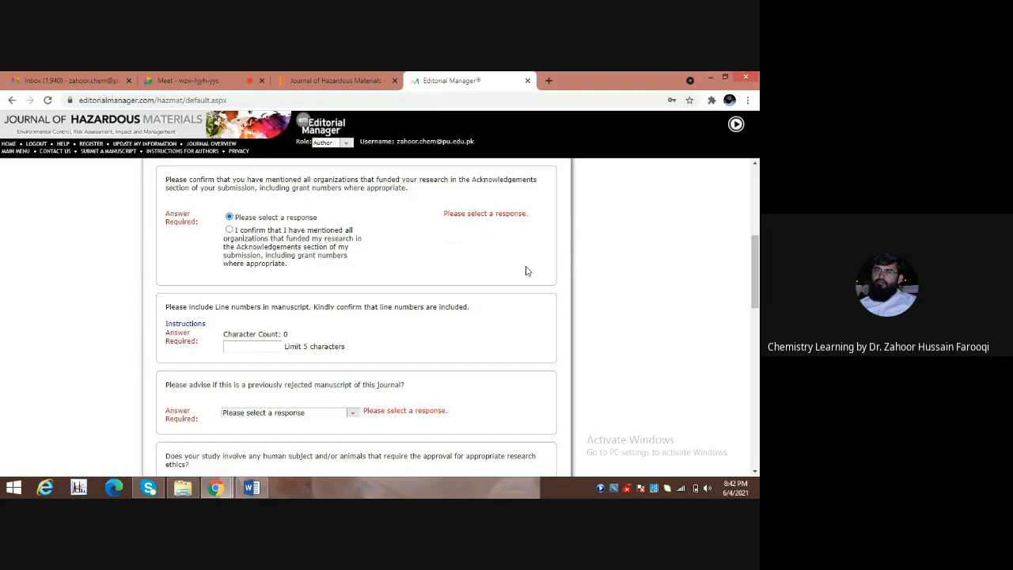
click(229, 230)
Open Revised Manuscript from the Submission folder, then return to Editorial Manager.
click(184, 489)
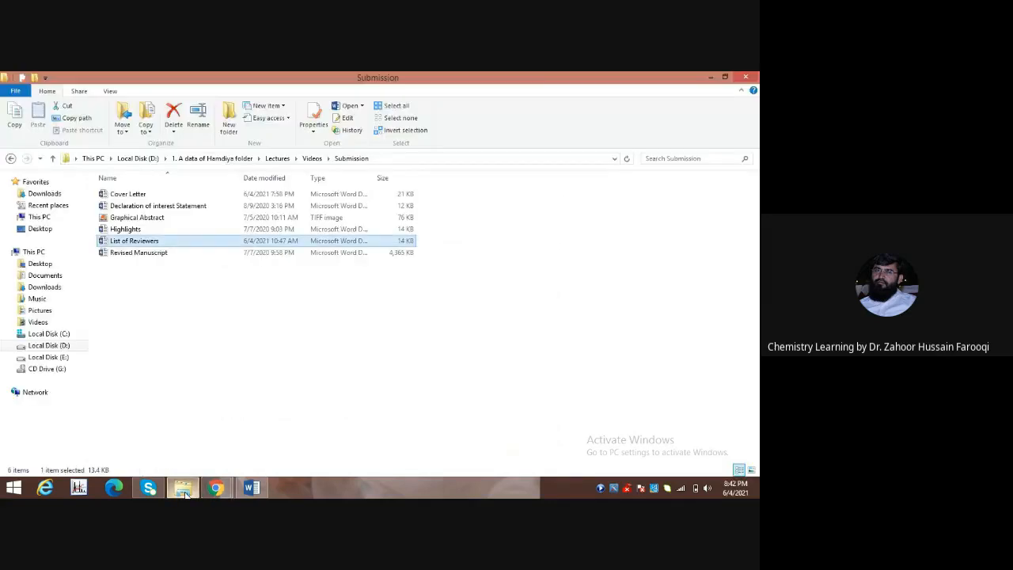
click(146, 255)
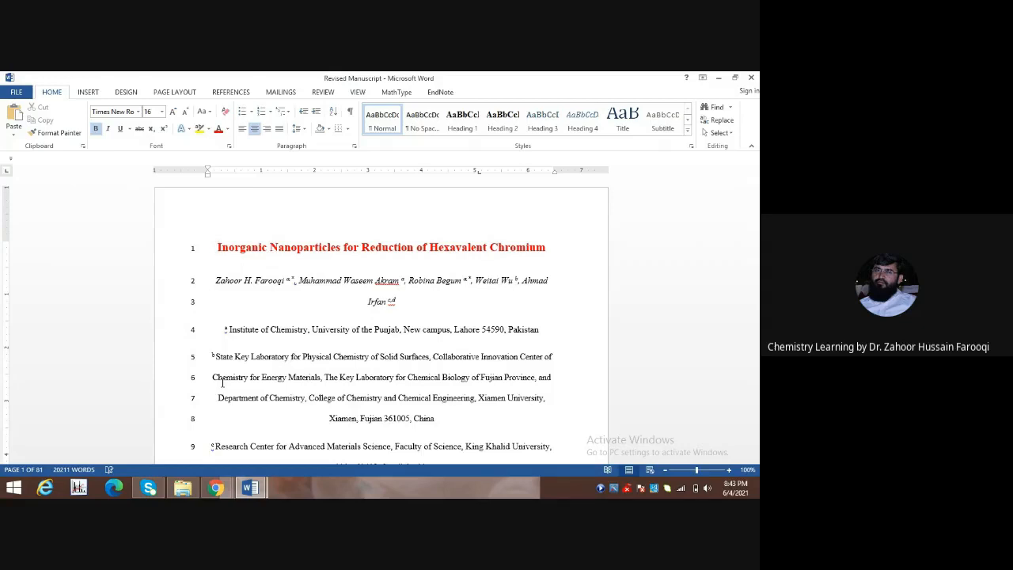
click(215, 488)
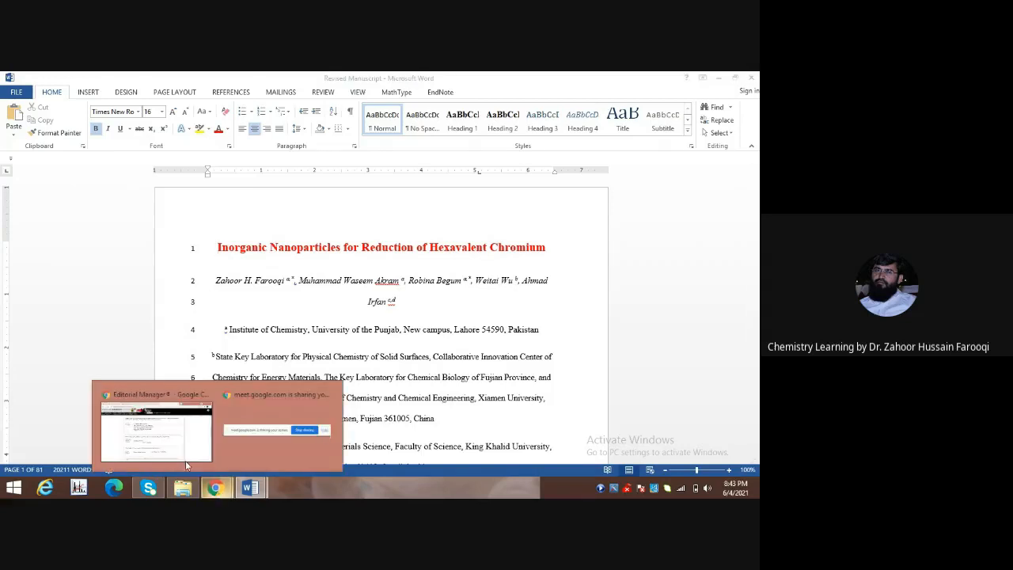
click(182, 455)
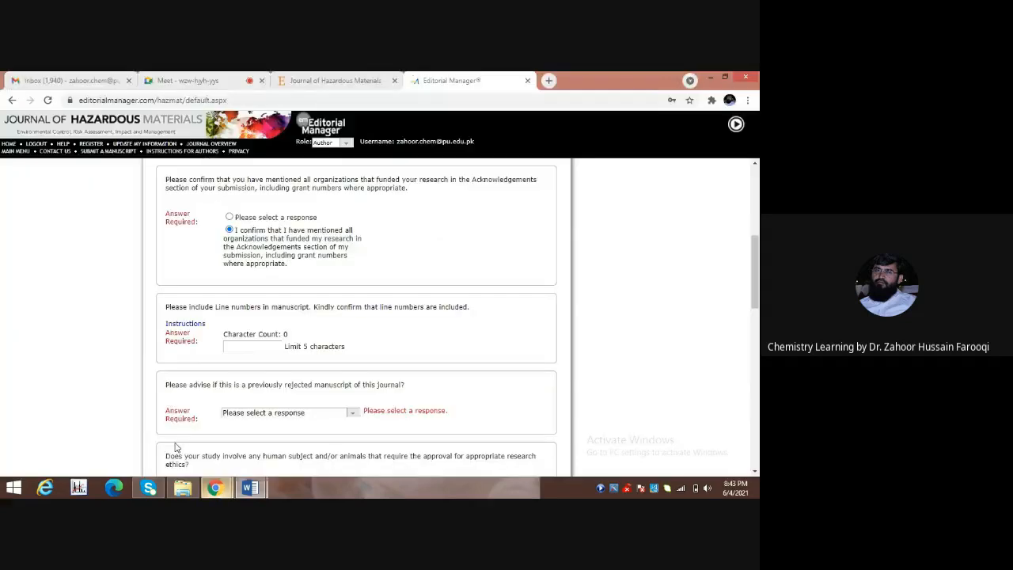
Answer 'Yes' to the line-numbers question.
click(237, 349)
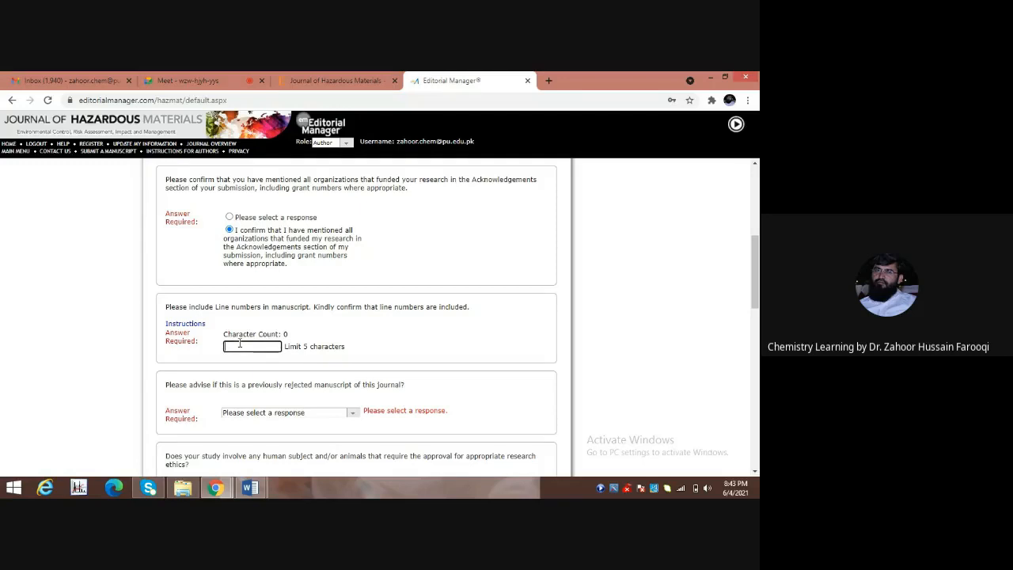
text(Yes)
scroll(420, 327, down, 2)
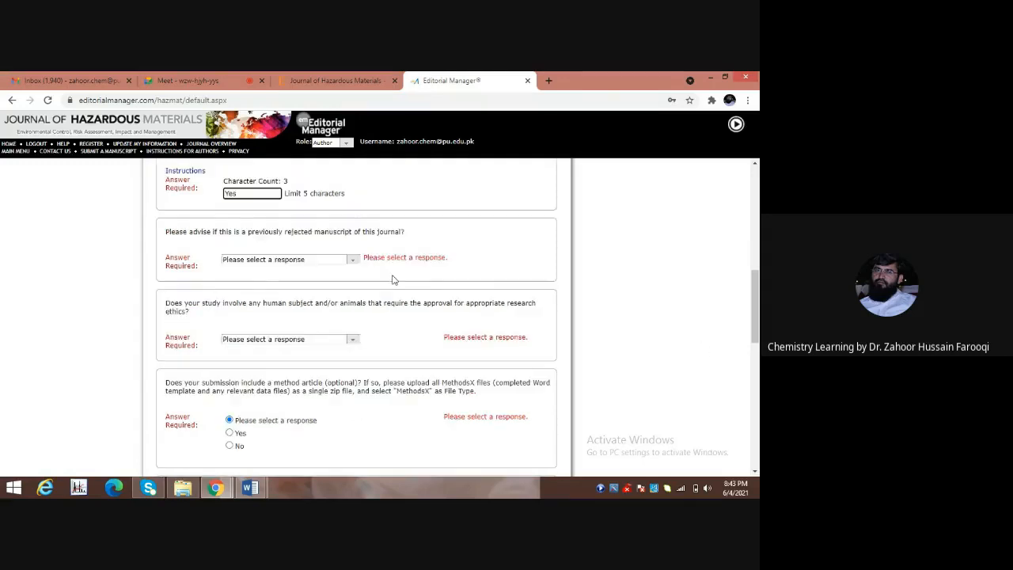
click(249, 232)
Set the previously rejected manuscript answer to No, then change it to Yes.
click(354, 260)
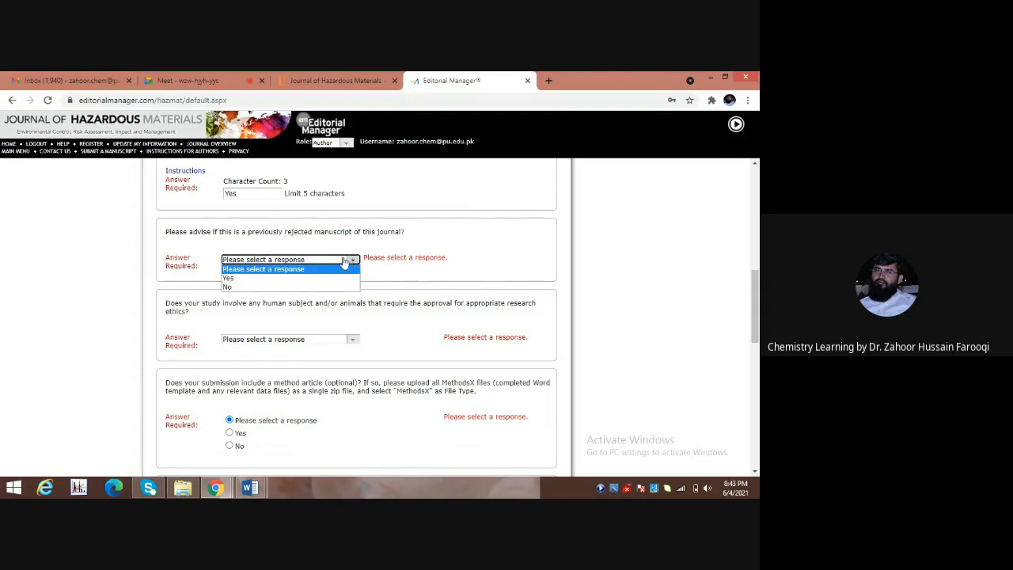
click(228, 290)
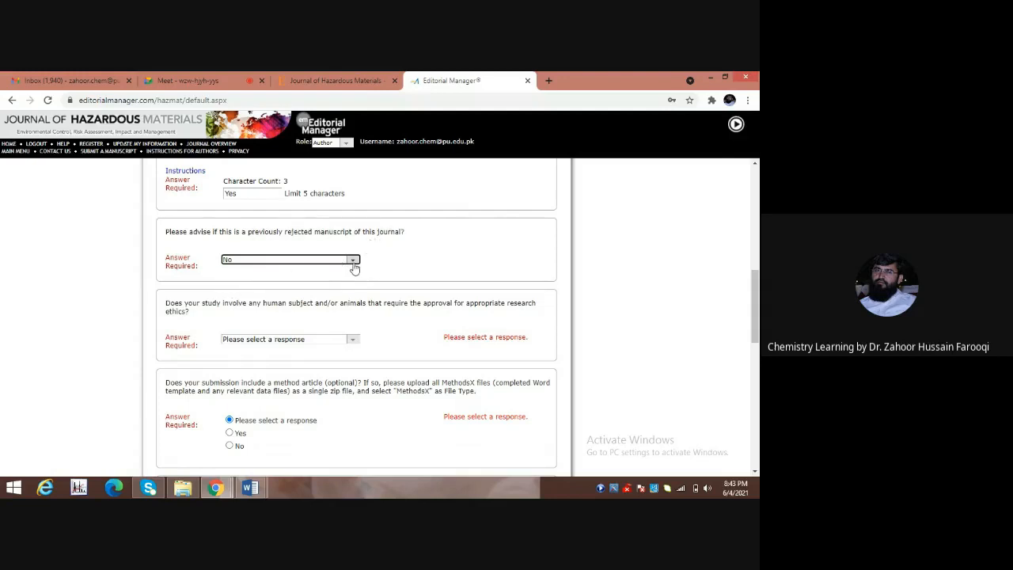
click(352, 260)
click(244, 280)
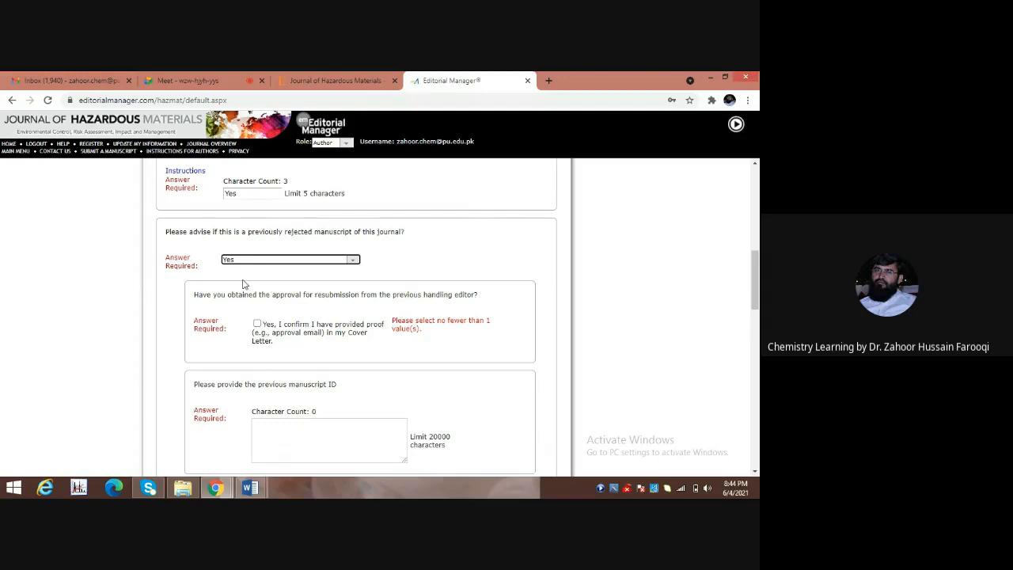
Set the previously rejected answer back to No.
click(353, 263)
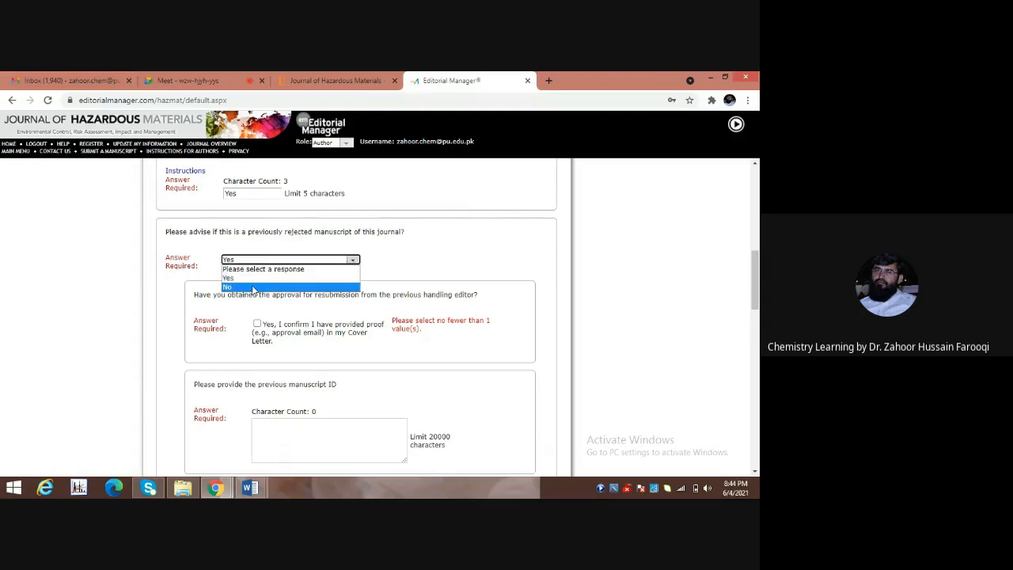
click(254, 287)
click(242, 339)
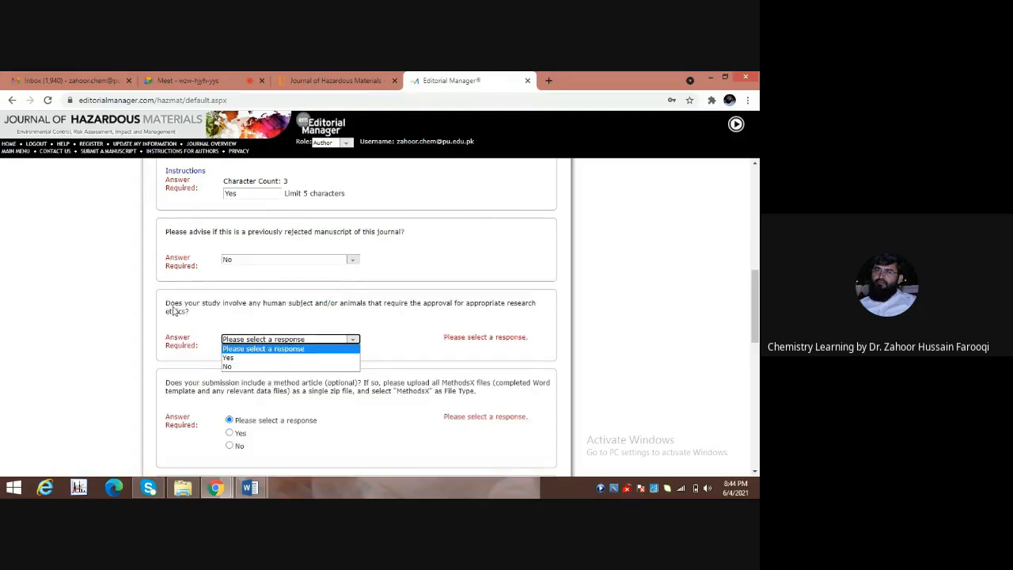
click(210, 312)
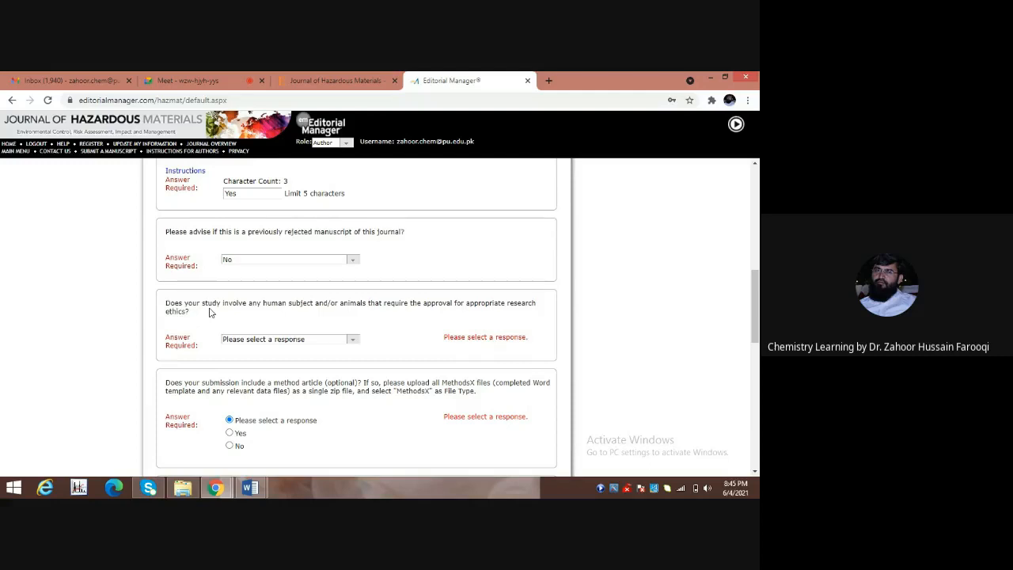
Answer No to the human or animal ethics approval question.
click(354, 339)
click(353, 339)
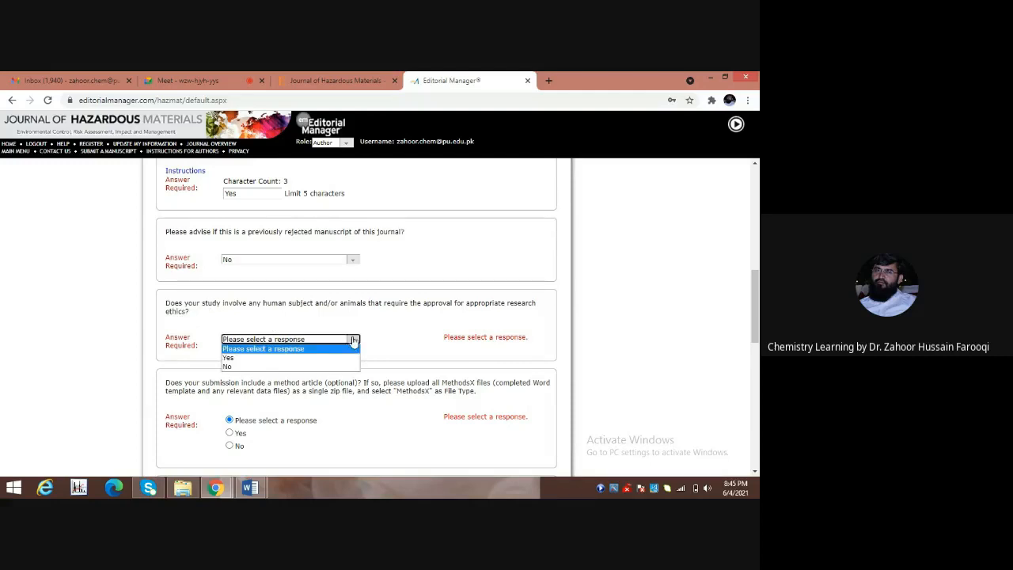
click(233, 366)
scroll(331, 269, down, 3)
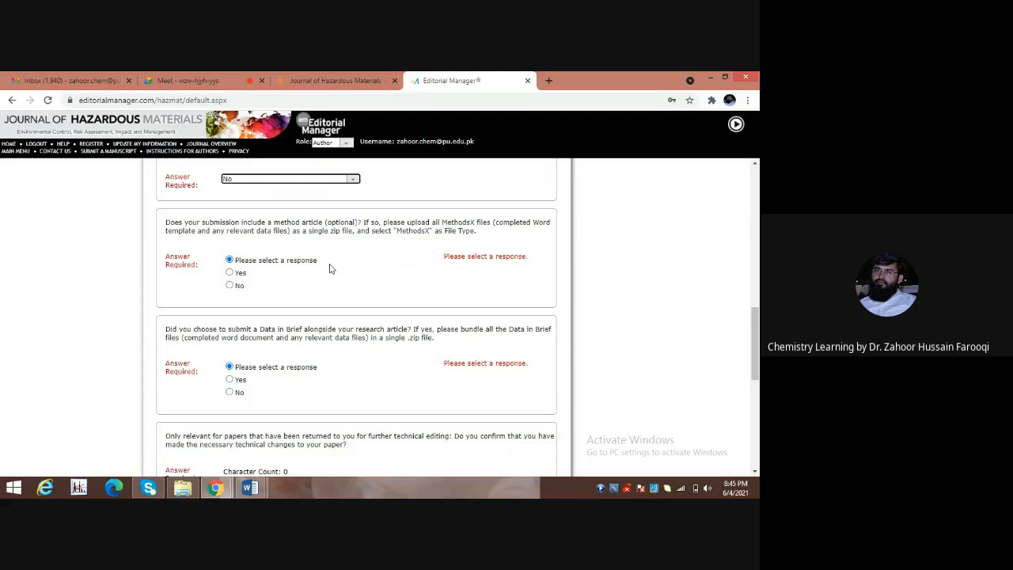
Answer No to both the MethodsX method-article and Data in Brief questions.
click(229, 286)
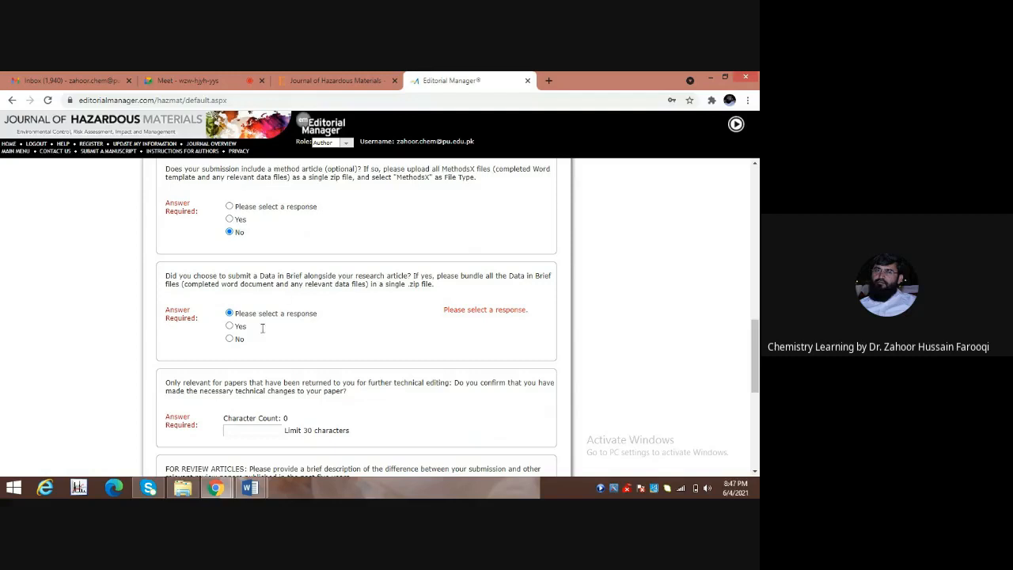
click(229, 338)
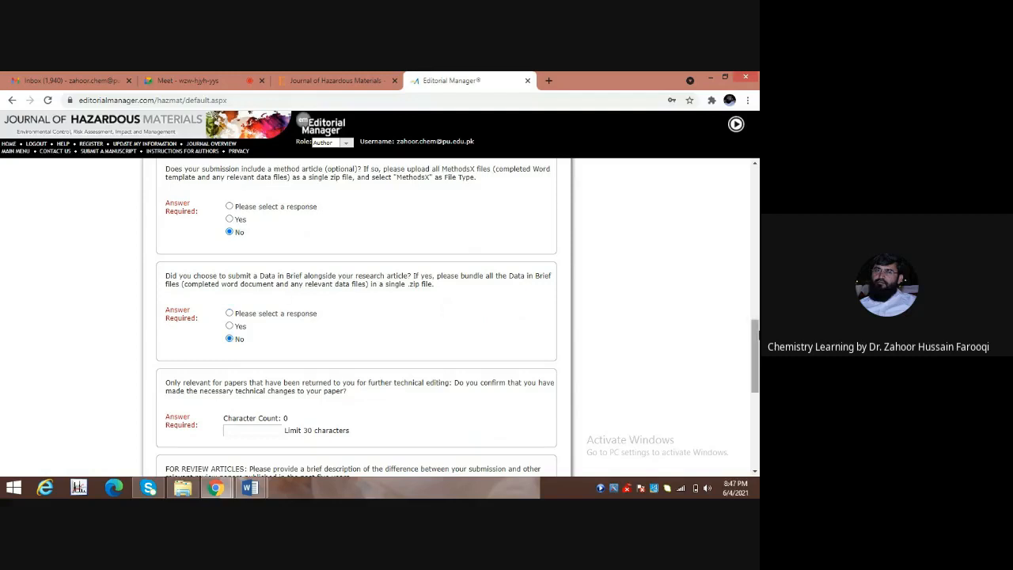
scroll(161, 258, down, 2)
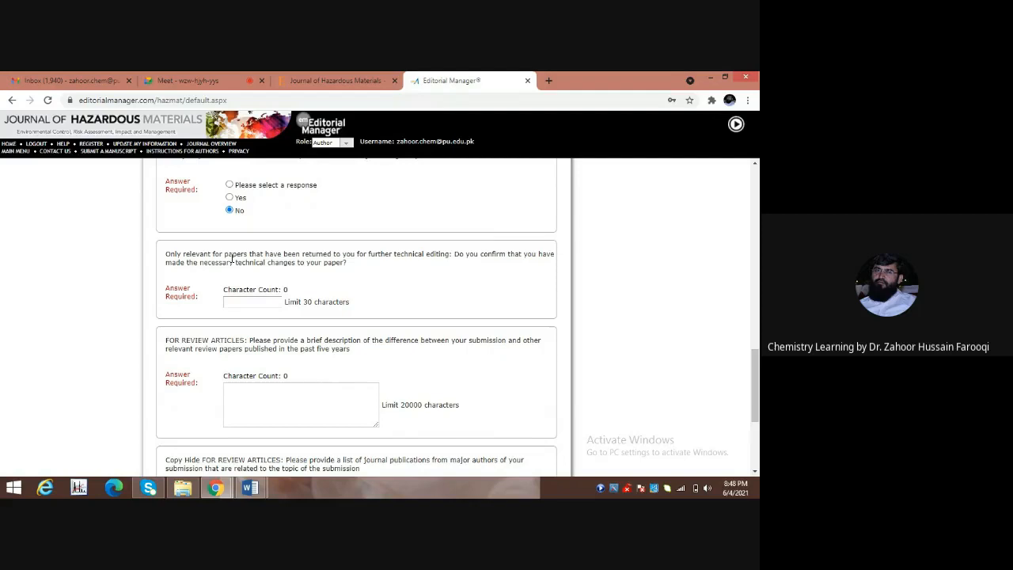
Enter NA for the technical-editing confirmation.
click(236, 303)
text(NA)
scroll(275, 303, down, 1)
click(275, 303)
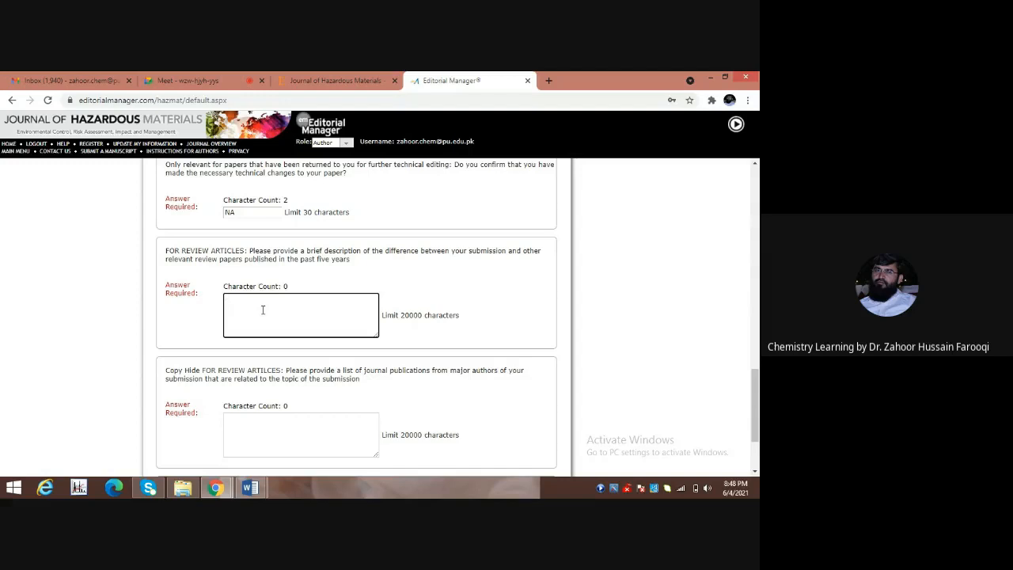
Answer the review-article difference question with 'See cover letter'.
text(See cover letter)
scroll(519, 321, down, 1)
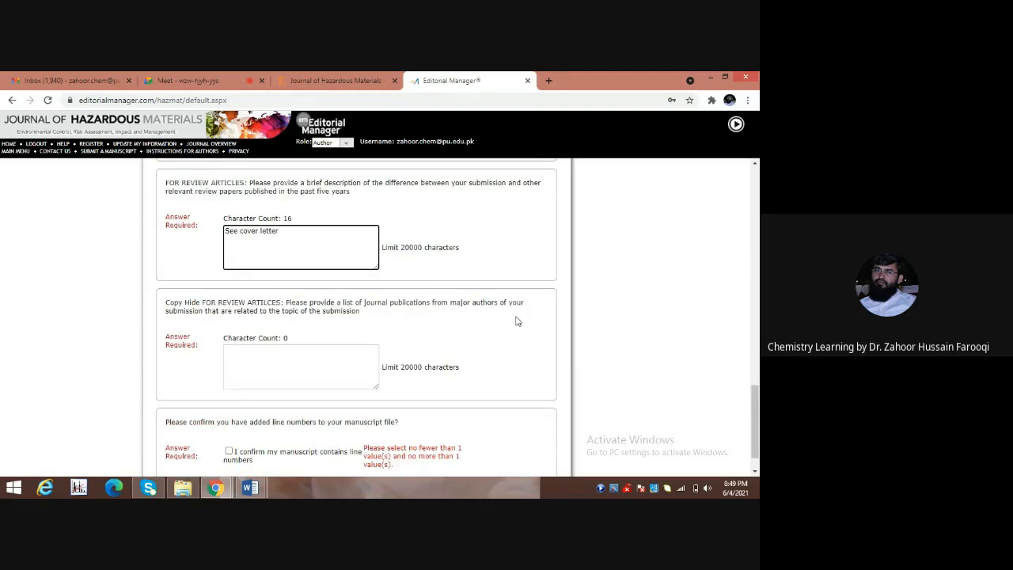
click(262, 315)
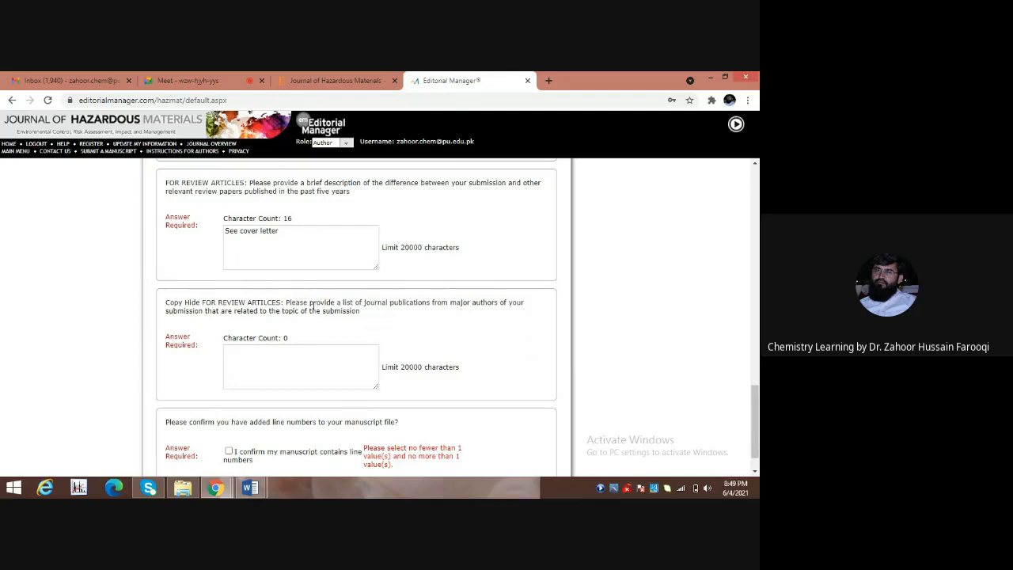
Paste 'List of publications' as the answer, confirm line numbers, and proceed.
click(240, 365)
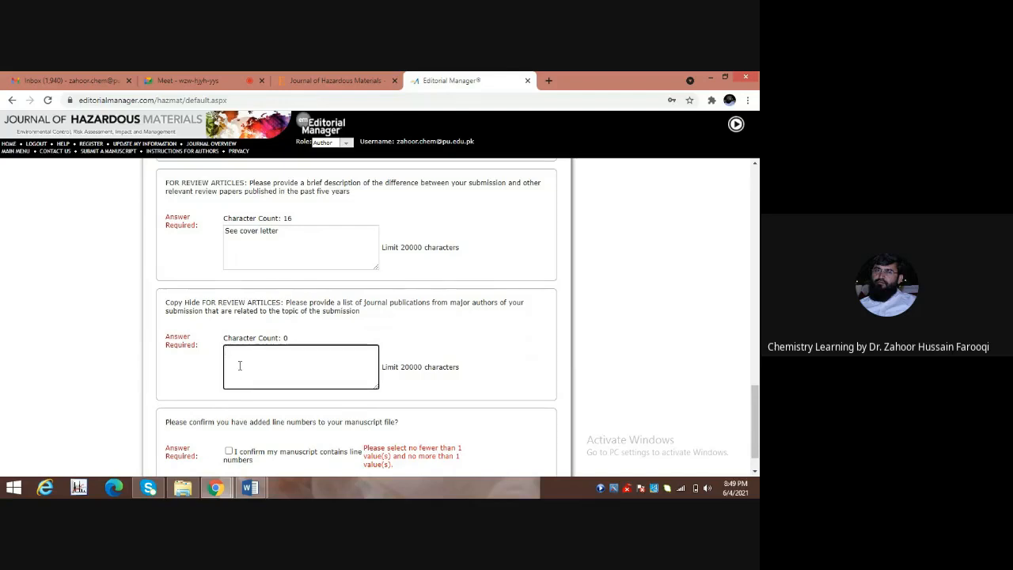
text(List of publications)
scroll(203, 387, down, 1)
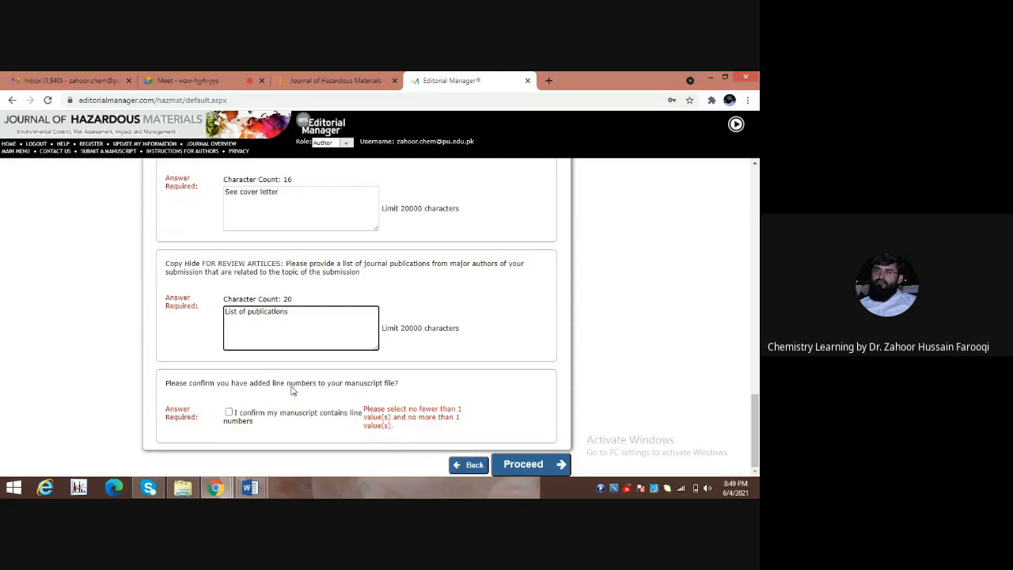
click(228, 412)
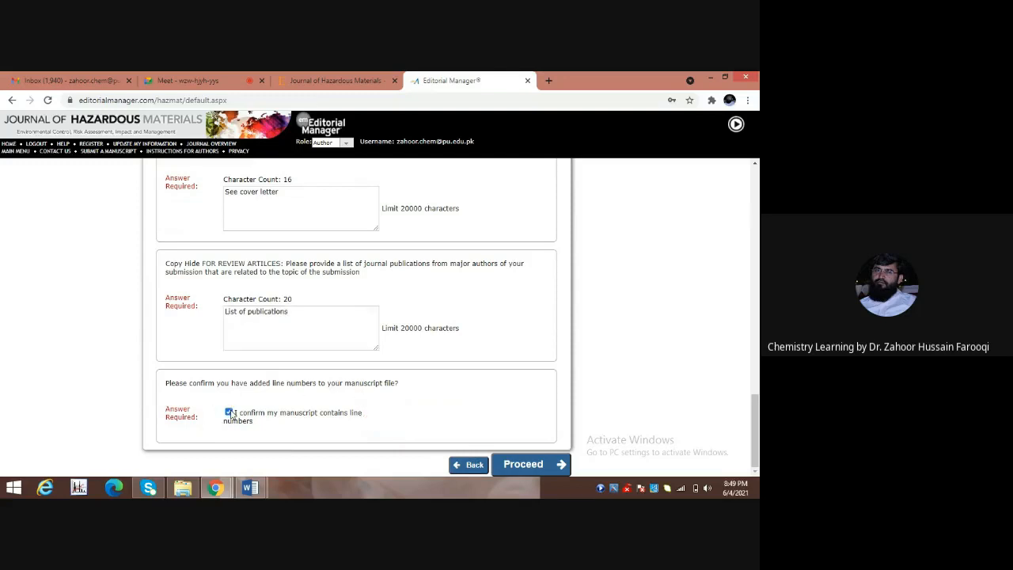
click(518, 466)
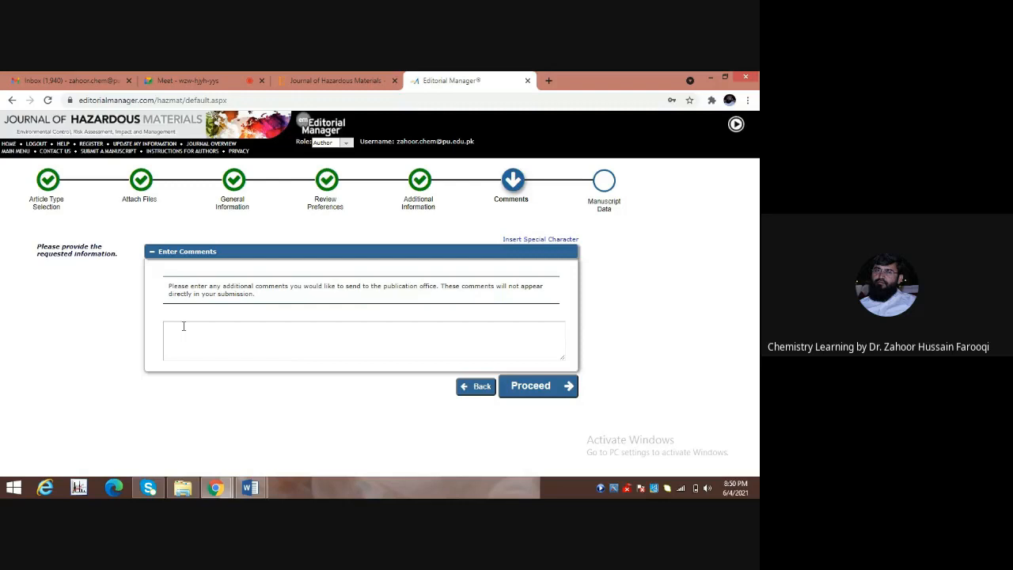
Add 'See cover letter' as the comment for the publication office and proceed to Manuscript Data.
click(183, 326)
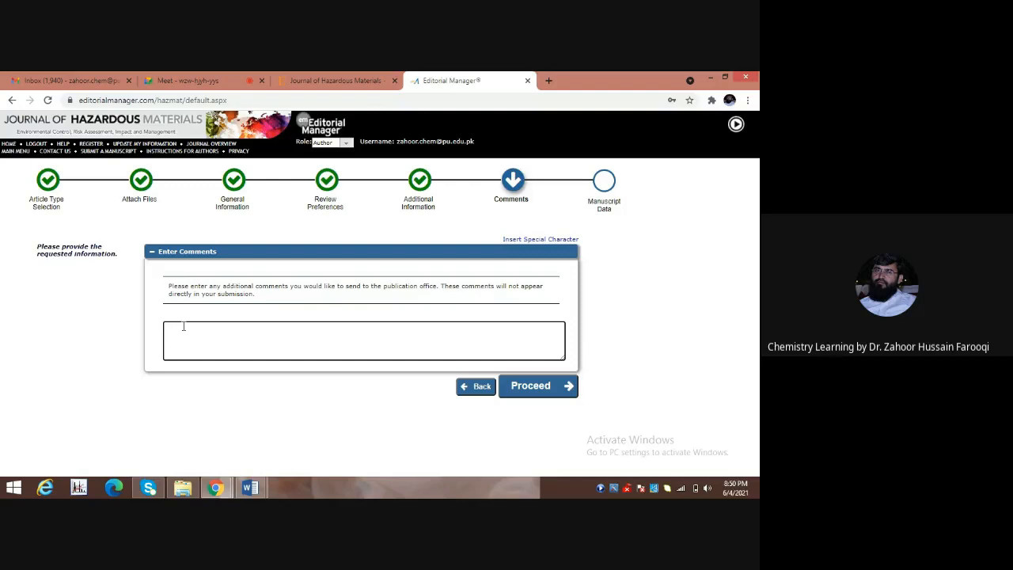
text(See cover letter)
click(526, 383)
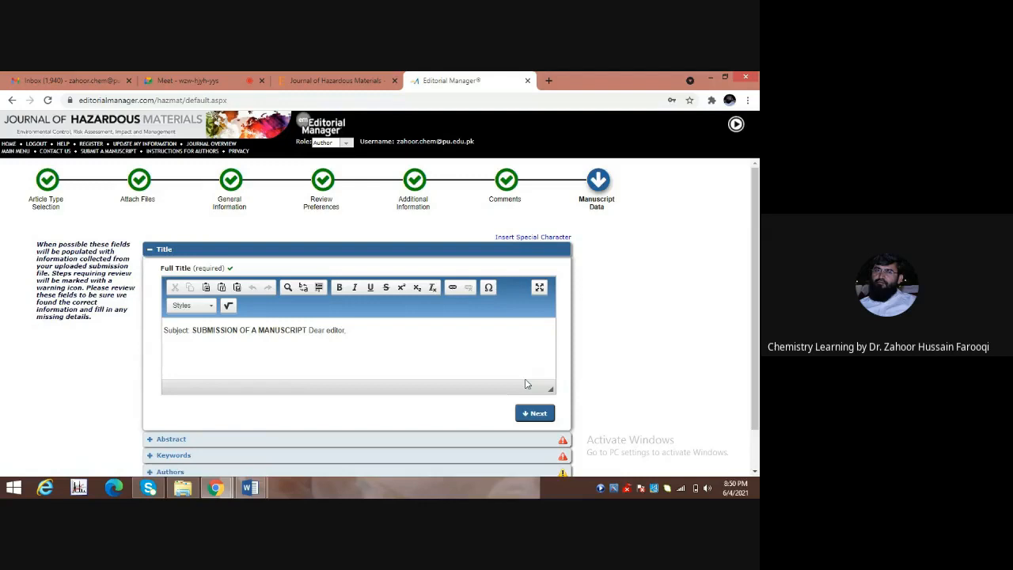
Erase the cover-letter text auto-filled into Full Title, leaving it empty.
click(350, 333)
key(BackSpace)
key(BackSpace)
key(BackSpace)
key(BackSpace)
key(BackSpace)
key(BackSpace)
key(BackSpace)
key(BackSpace)
key(BackSpace)
key(BackSpace)
key(BackSpace)
key(BackSpace)
key(BackSpace)
key(BackSpace)
key(BackSpace)
key(BackSpace)
key(BackSpace)
key(BackSpace)
key(BackSpace)
key(BackSpace)
key(BackSpace)
key(BackSpace)
key(BackSpace)
key(BackSpace)
key(BackSpace)
key(BackSpace)
key(BackSpace)
key(BackSpace)
key(BackSpace)
key(BackSpace)
key(BackSpace)
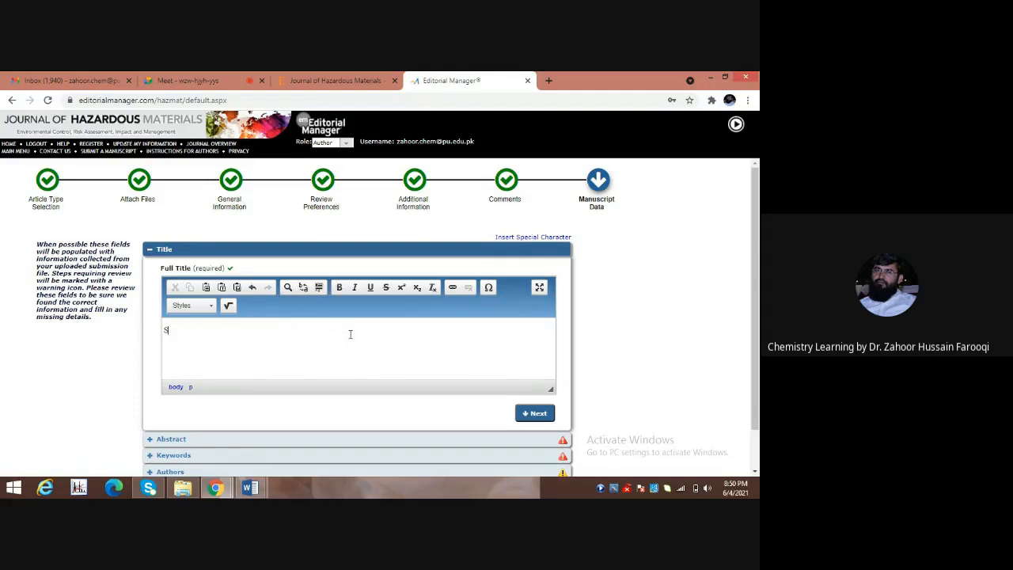
click(249, 487)
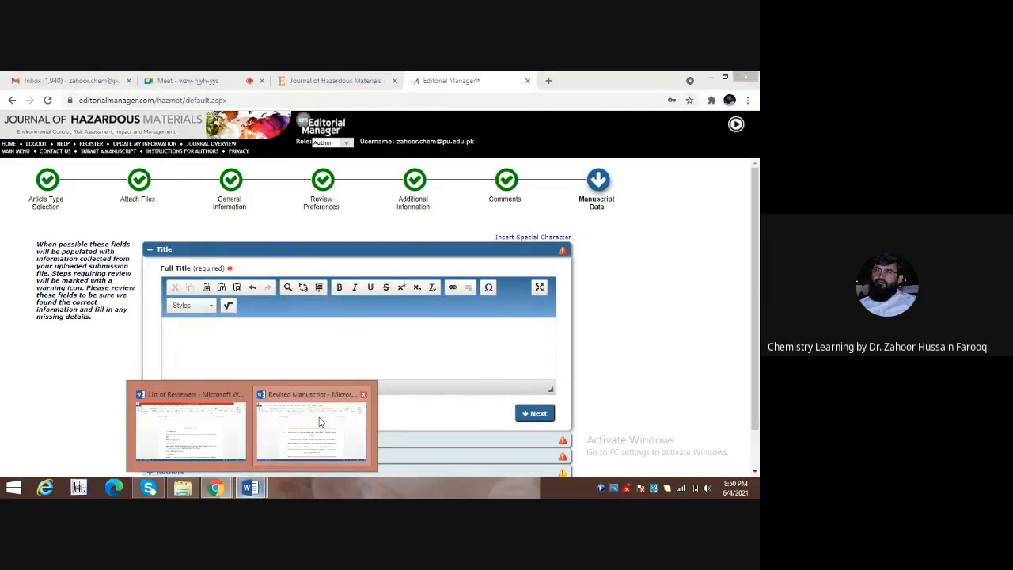
click(318, 422)
Copy the title 'Inorganic Nanoparticles for Reduction of Hexavalent Chromium' from the Word manuscript.
key(shift+Right)
key(shift+Right)
key(shift+Right)
key(shift+Right)
key(shift+Right)
key(shift+Right)
key(shift+Right)
key(shift+Right)
key(shift+Right)
key(shift+Right)
key(shift+Right)
key(shift+Right)
key(shift+Right)
key(shift+Right)
key(shift+Right)
key(shift+Right)
key(shift+Right)
key(shift+Right)
key(shift+Right)
key(shift+Right)
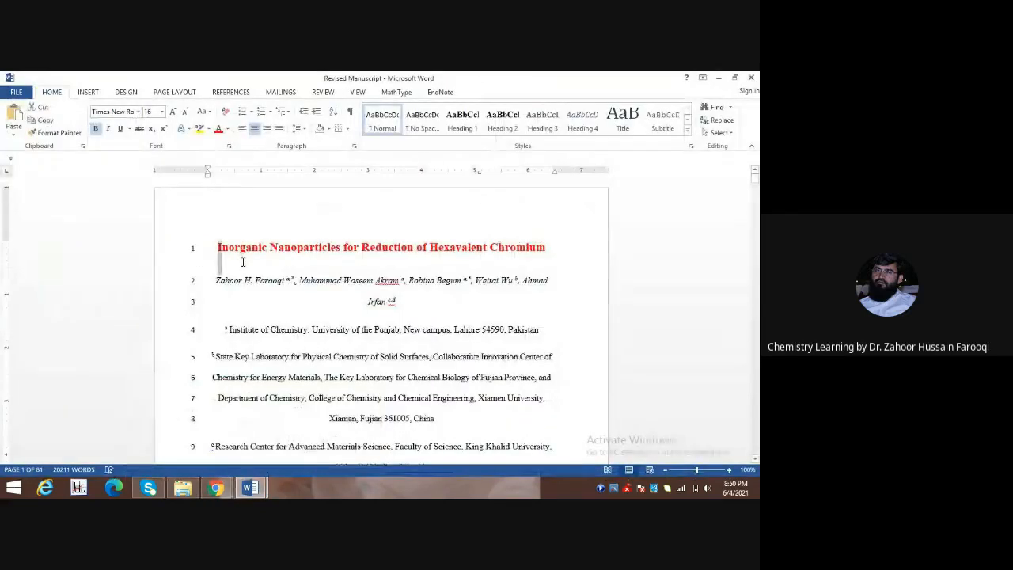
key(shift+Right)
key(shift+Right)
key(shift+Right)
key(shift+Right)
key(shift+Right)
key(shift+Right)
key(shift+Right)
key(shift+Right)
key(shift+Right)
key(shift+Right)
key(shift+Right)
key(shift+Right)
key(shift+Right)
key(shift+Right)
key(shift+Right)
key(shift+Right)
key(shift+Right)
key(shift+Right)
key(shift+Right)
key(shift+Right)
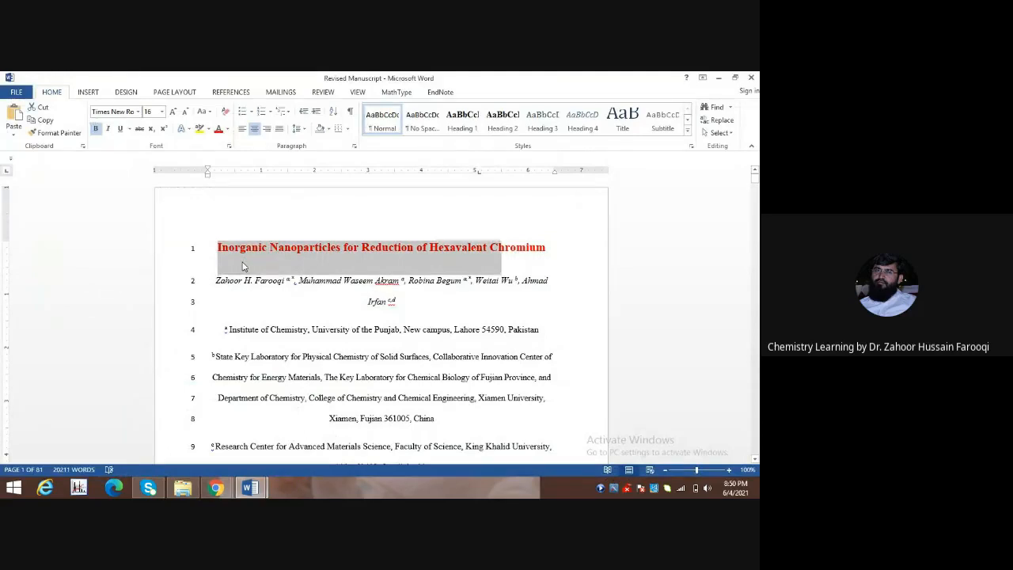
right_click(289, 260)
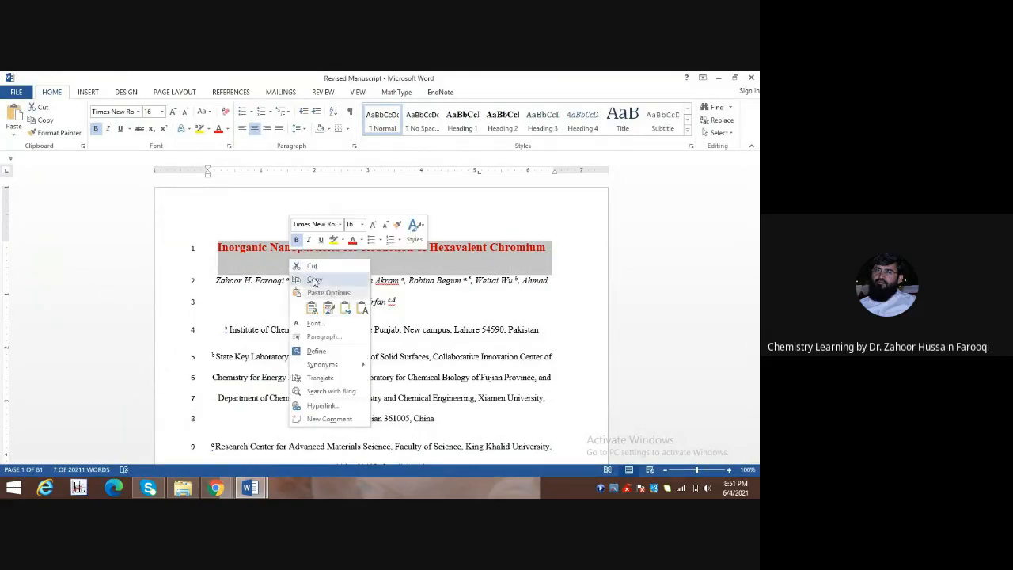
click(315, 280)
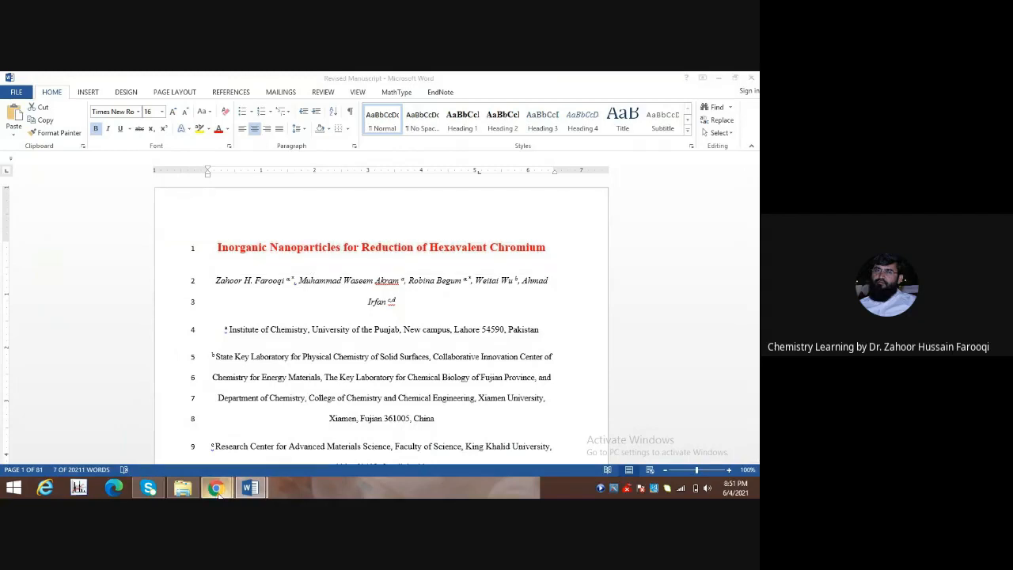
click(202, 489)
click(155, 431)
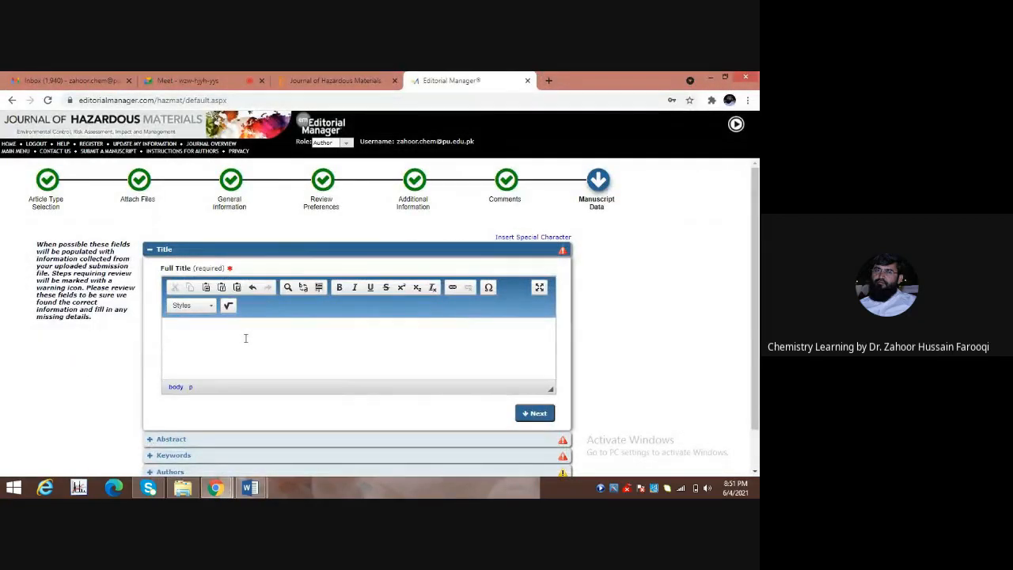
Paste 'Inorganic Nanoparticles for Reduction of Hexavalent Chromium' into Full Title and advance to Abstract.
key(ctrl+v)
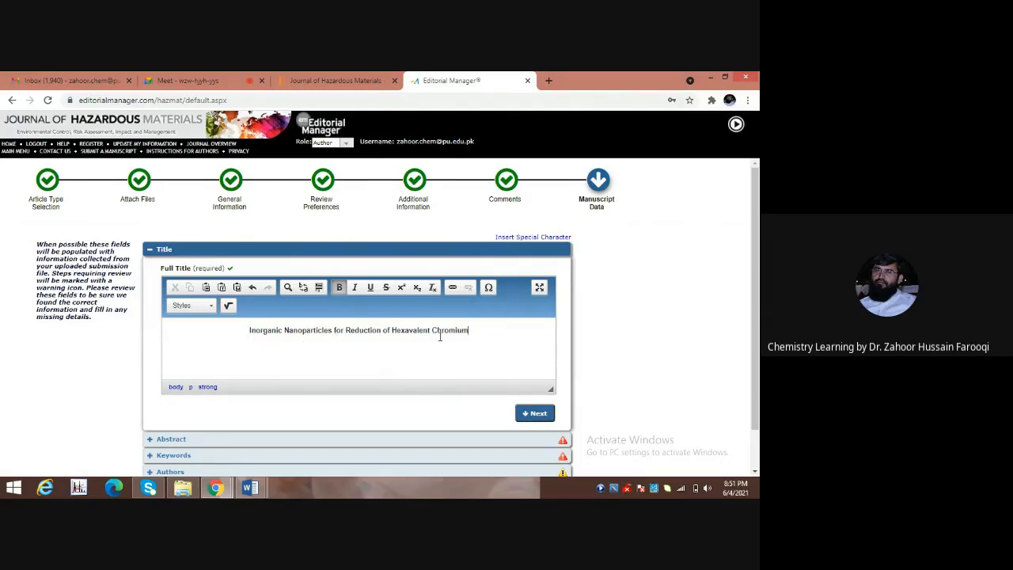
click(535, 415)
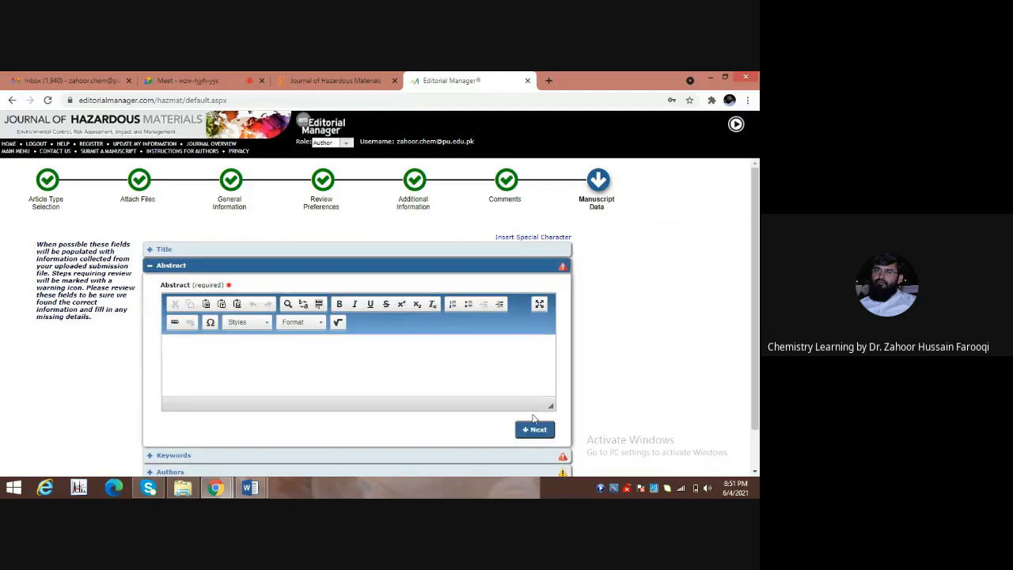
click(274, 348)
click(255, 489)
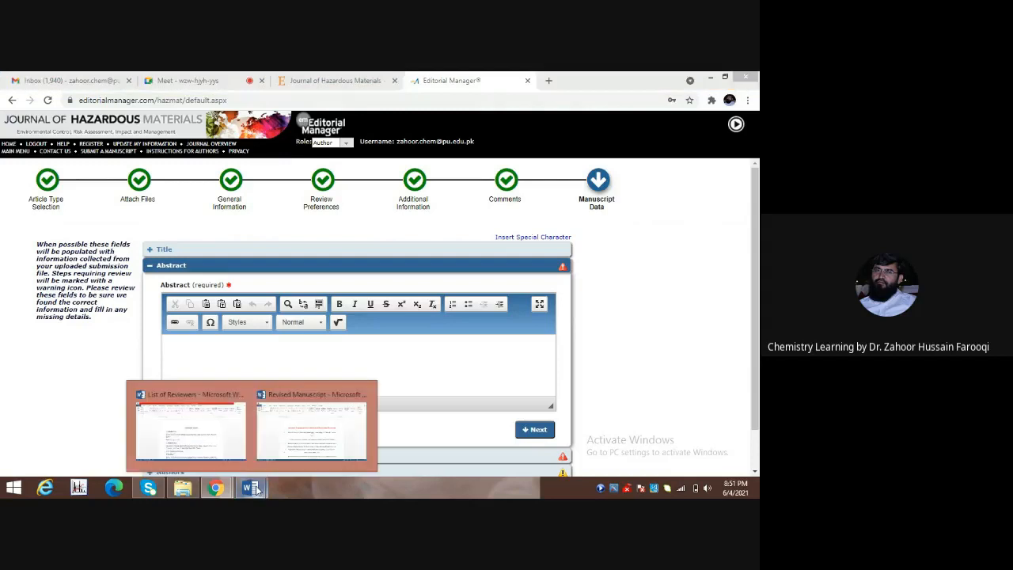
Copy the abstract paragraph, from 'Hexavalent Chromium' through line 26, out of the Revised Manuscript.
click(320, 401)
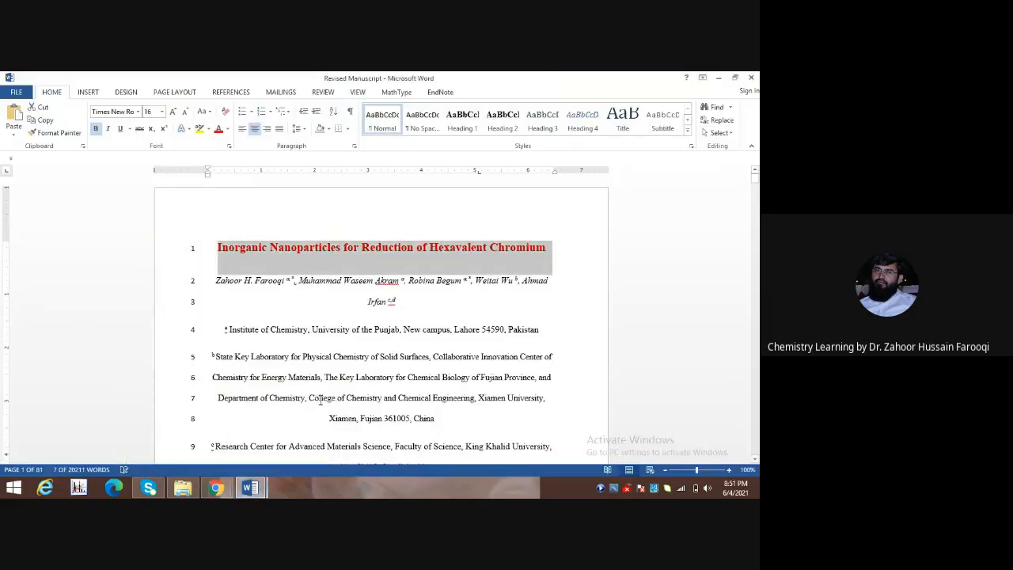
click(324, 378)
scroll(331, 360, down, 8)
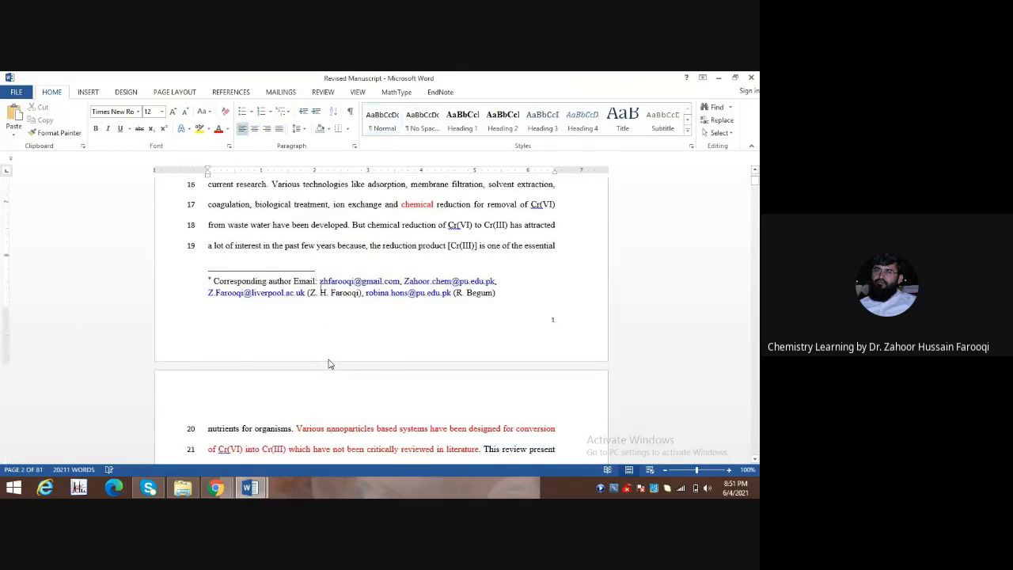
scroll(331, 364, up, 3)
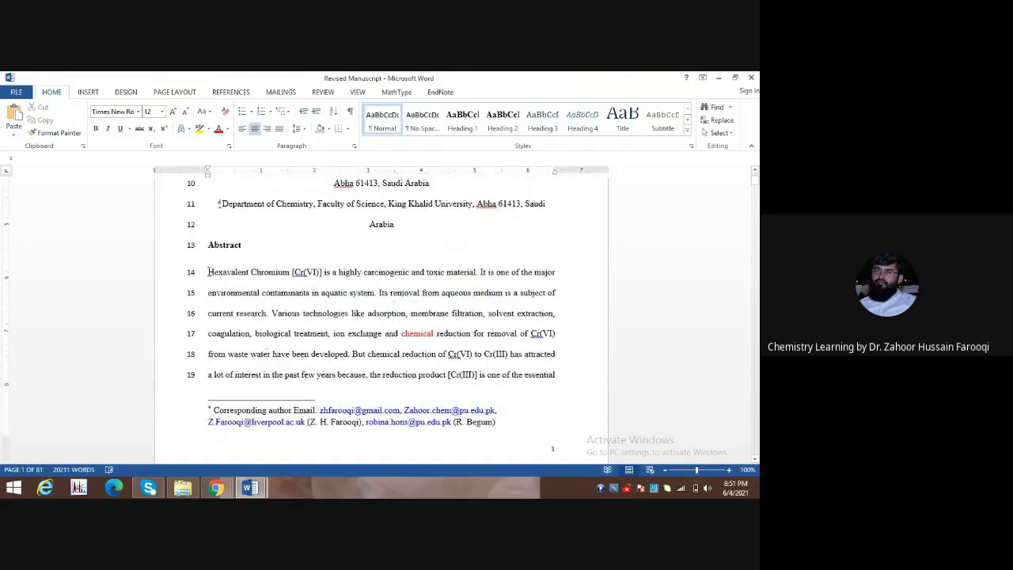
click(209, 272)
key(shift+Down)
key(shift+Down)
key(shift+Down)
key(shift+Down)
key(shift+Down)
key(shift+Down)
key(shift+Down)
key(shift+Down)
key(shift+Down)
key(shift+Down)
key(shift+Down)
key(shift+Down)
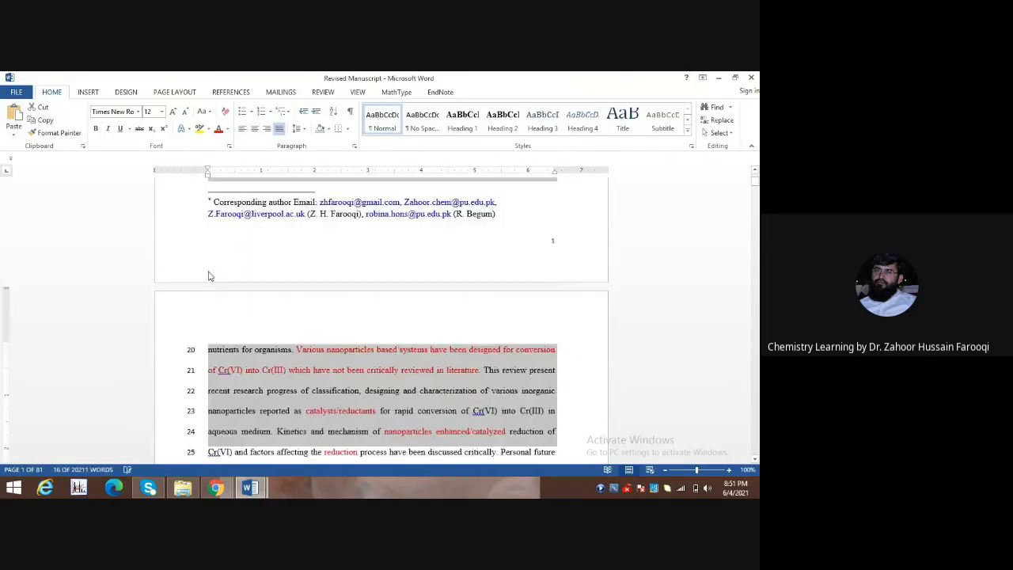
key(shift+Down)
key(shift+Down)
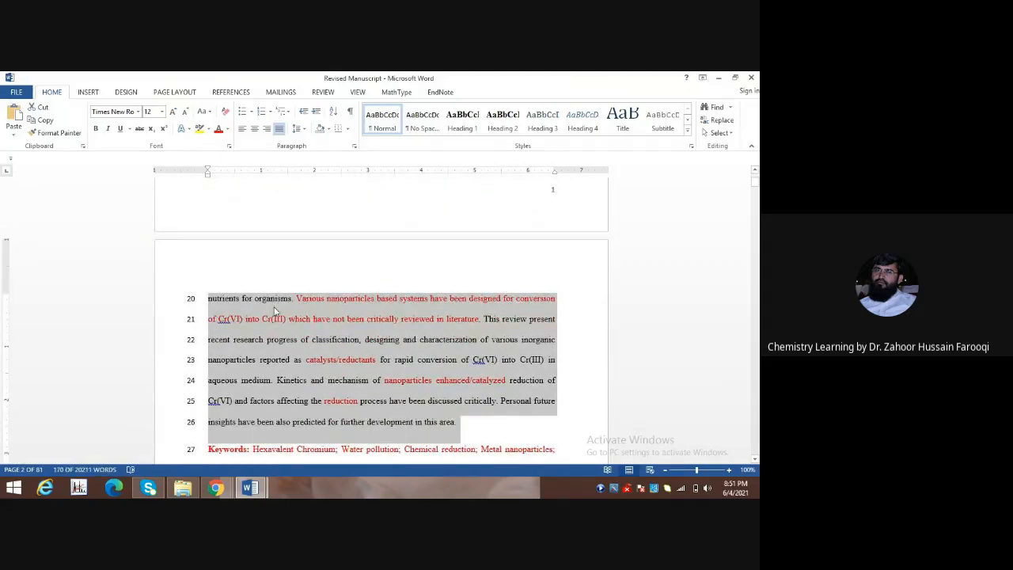
right_click(275, 311)
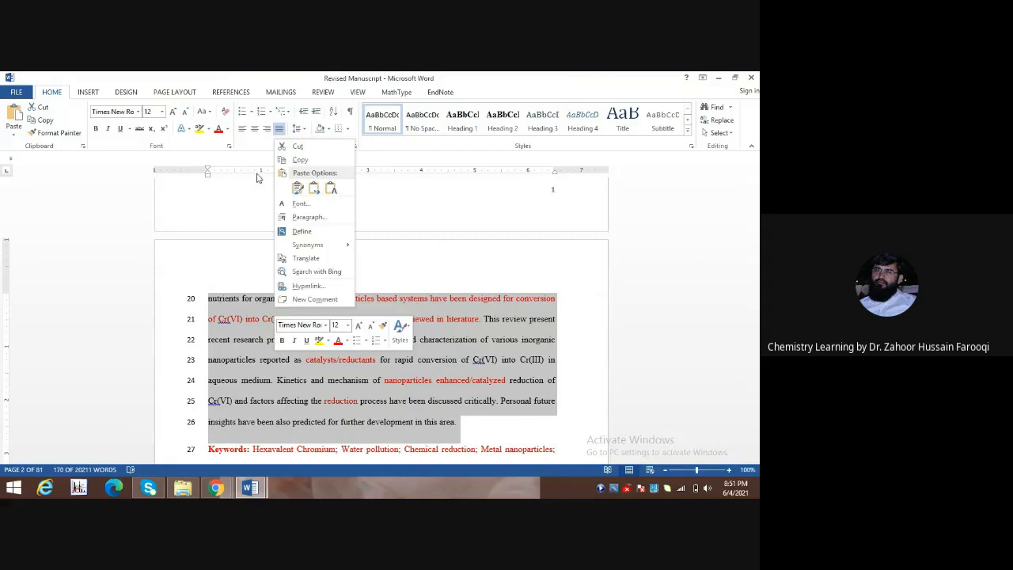
click(301, 163)
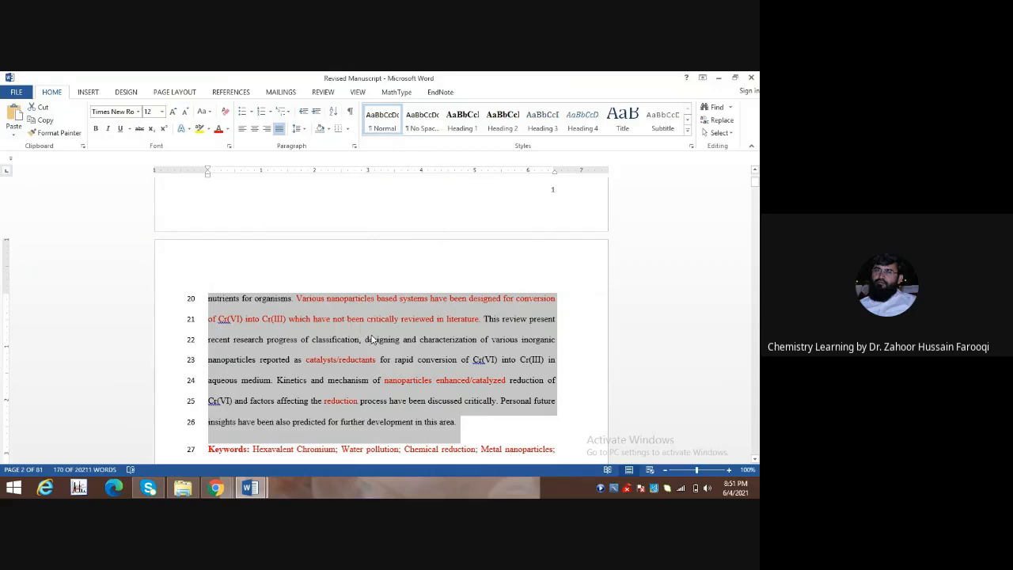
right_click(281, 311)
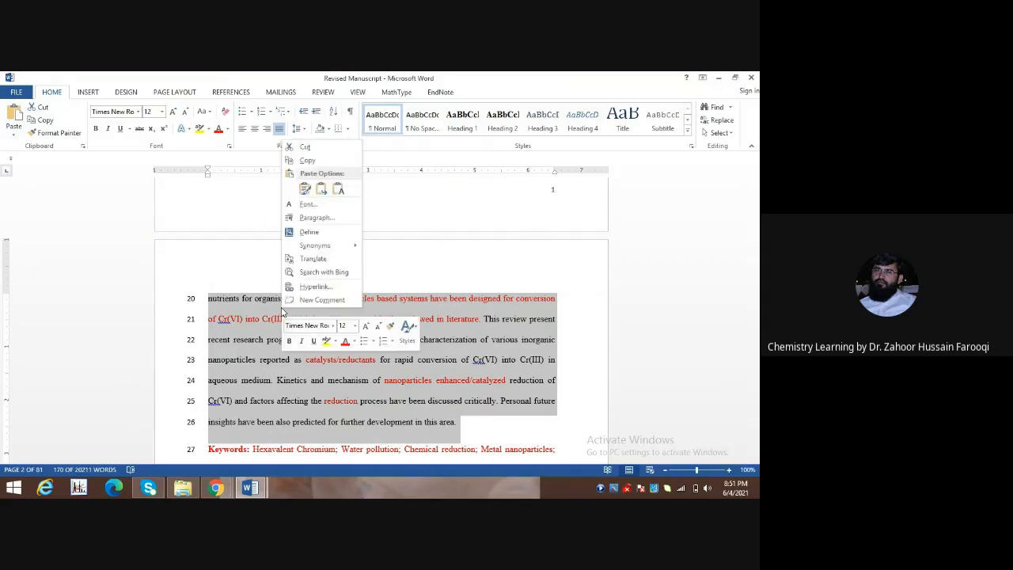
click(307, 161)
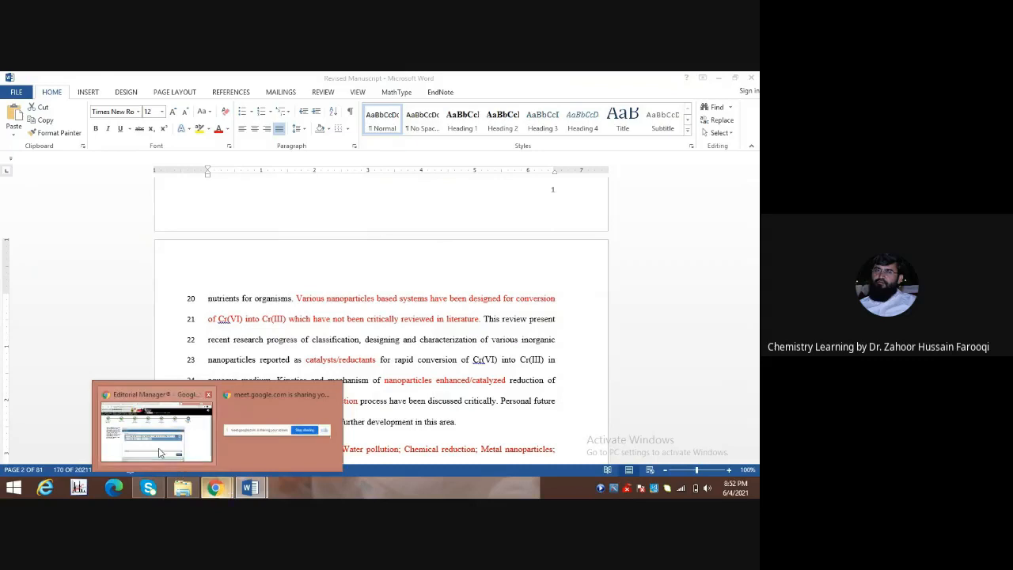
click(151, 420)
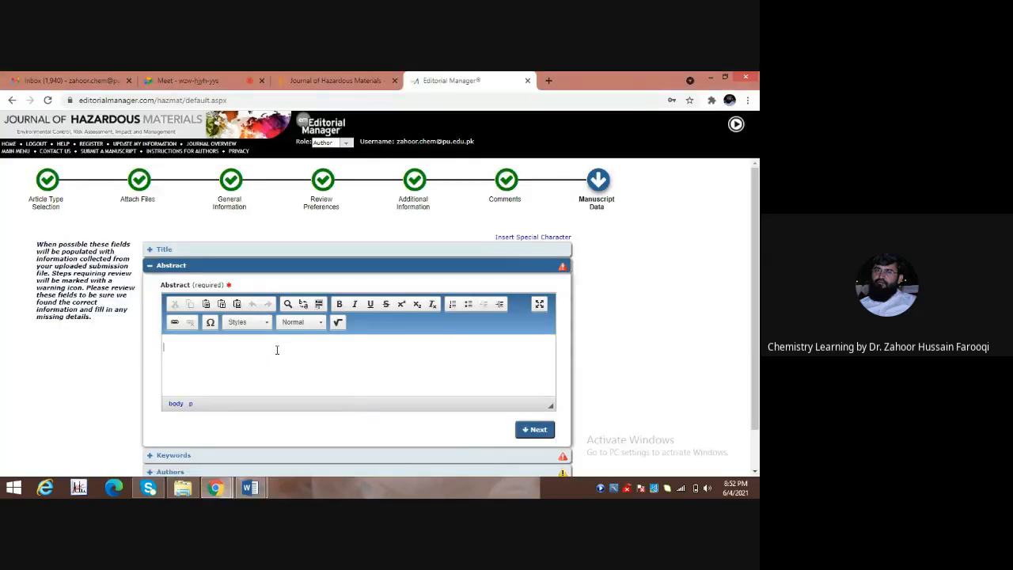
Paste the manuscript's abstract into the Abstract box and advance to Keywords.
key(ctrl+v)
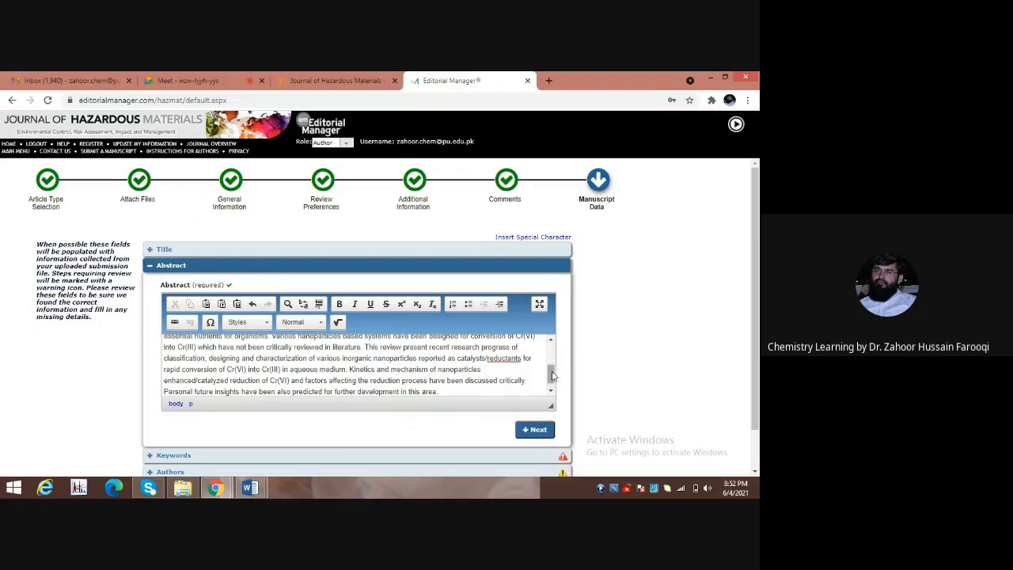
mouse_move(553, 377)
mouse_down()
mouse_move(553, 354)
mouse_move(554, 386)
mouse_up()
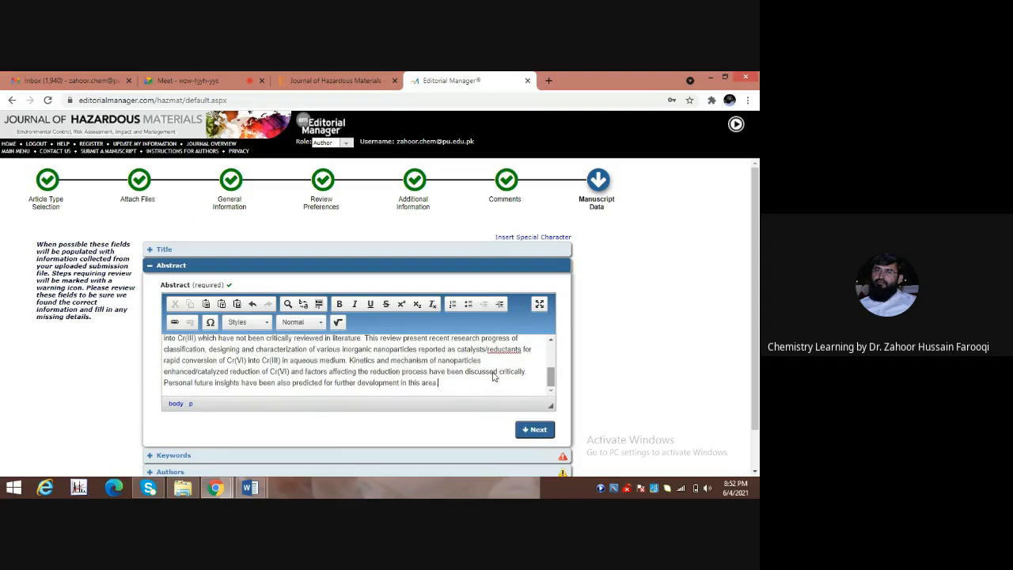
click(535, 432)
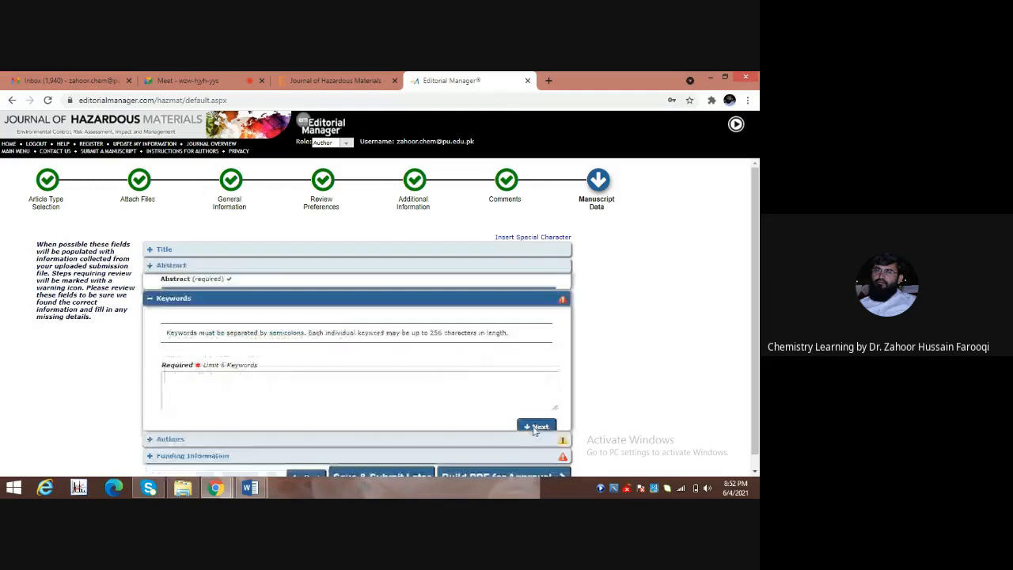
click(367, 391)
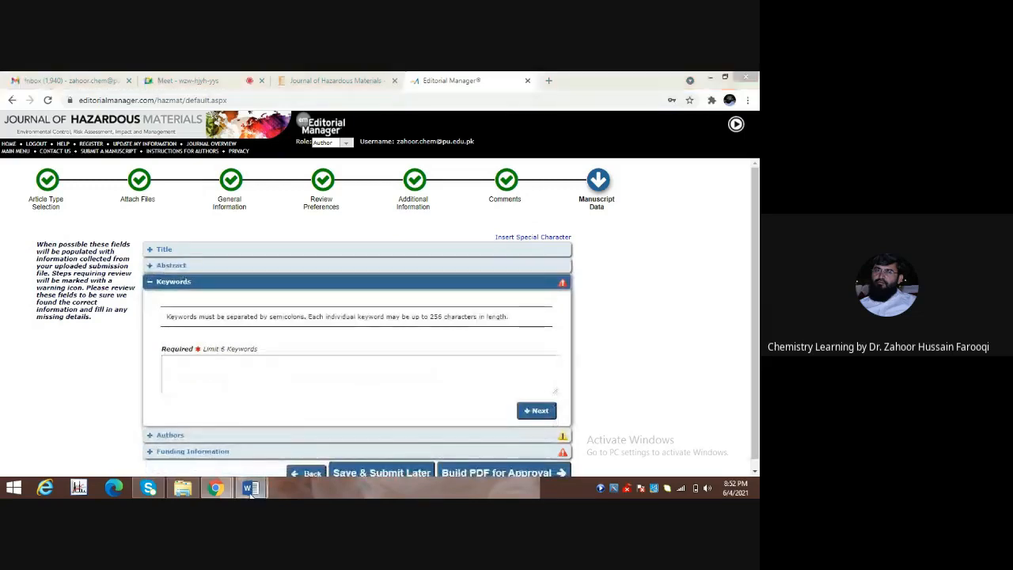
Copy the five keywords, Hexavalent Chromium through Nanocatalysis, from the Word manuscript.
mouse_move(249, 491)
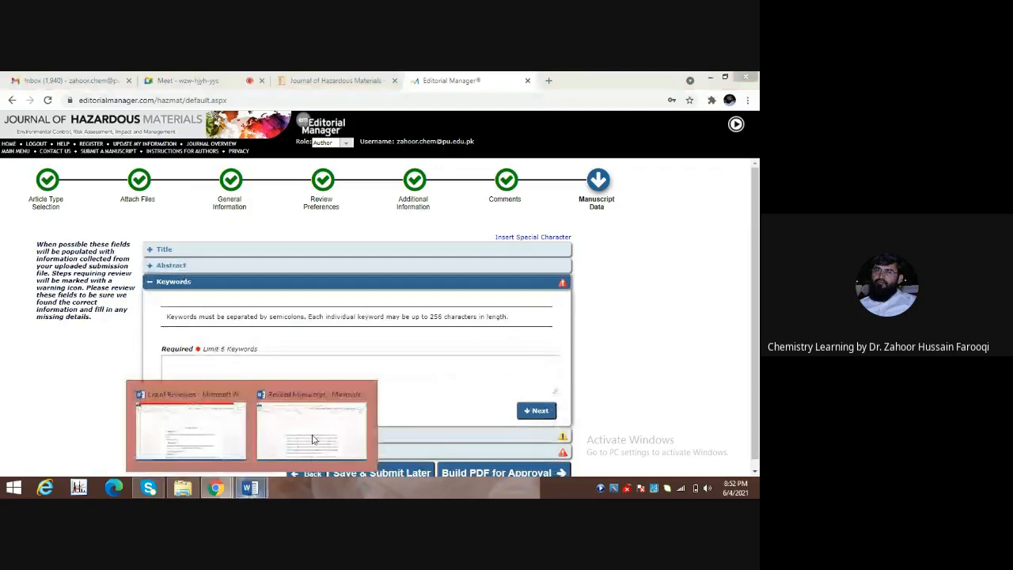
click(313, 440)
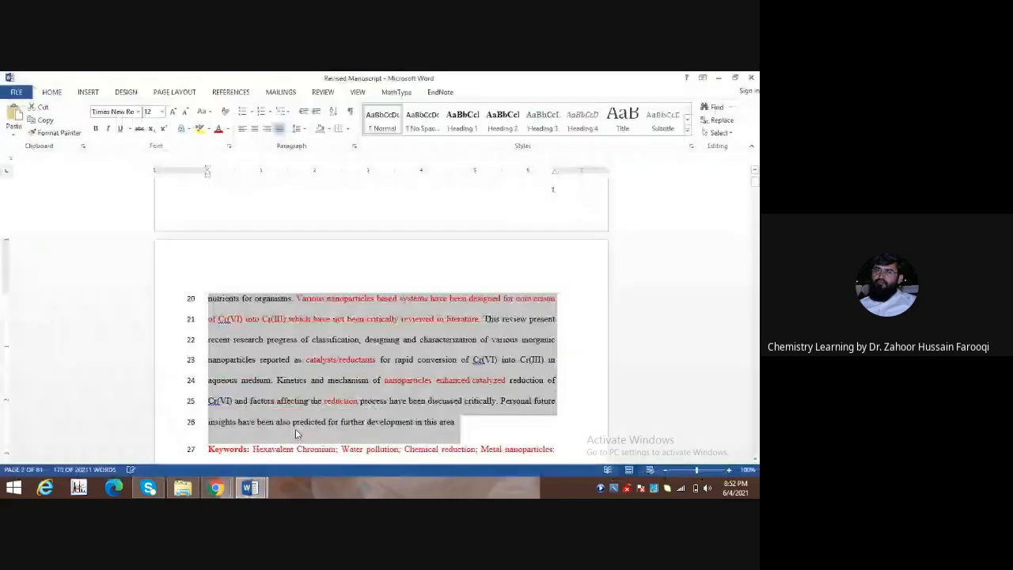
scroll(754, 187, down, 2)
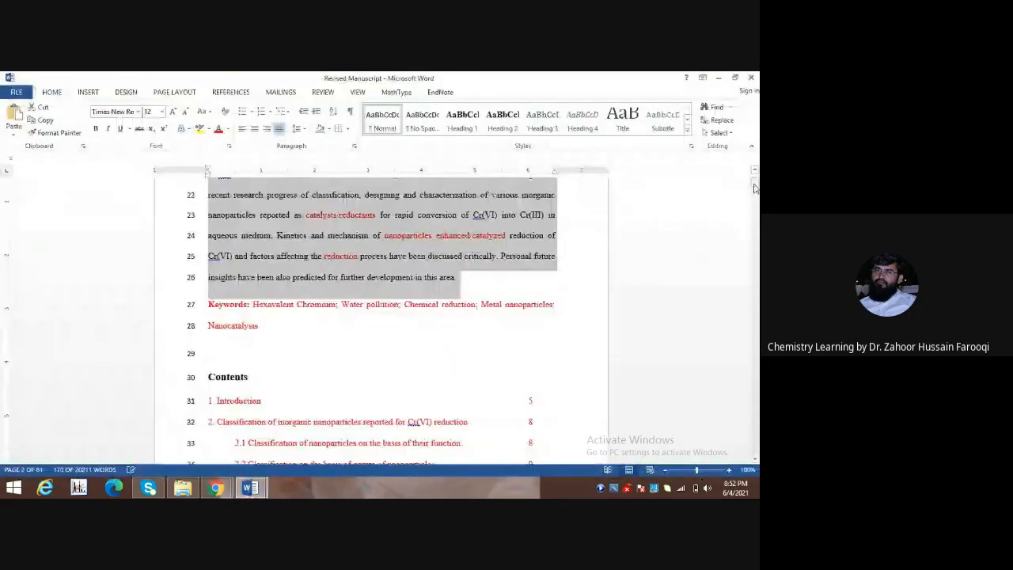
click(255, 309)
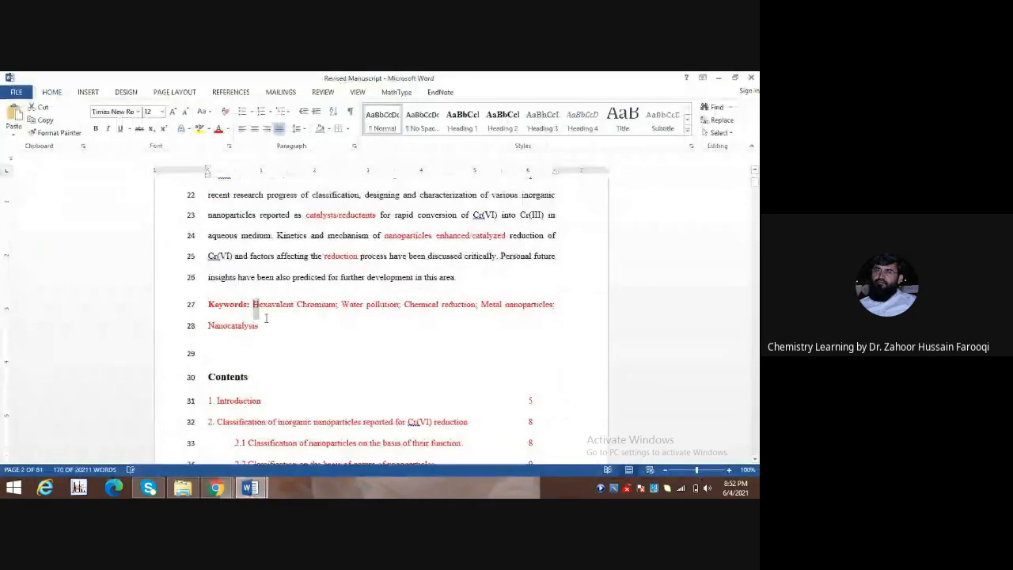
shift+click(245, 336)
right_click(246, 336)
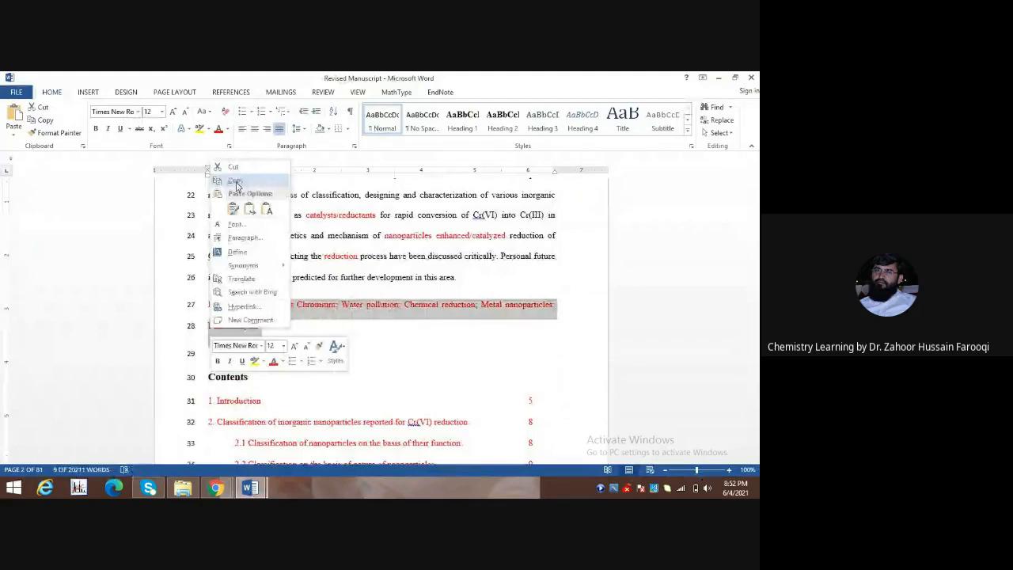
click(235, 181)
Paste the five keywords into the Keywords field and continue.
click(215, 490)
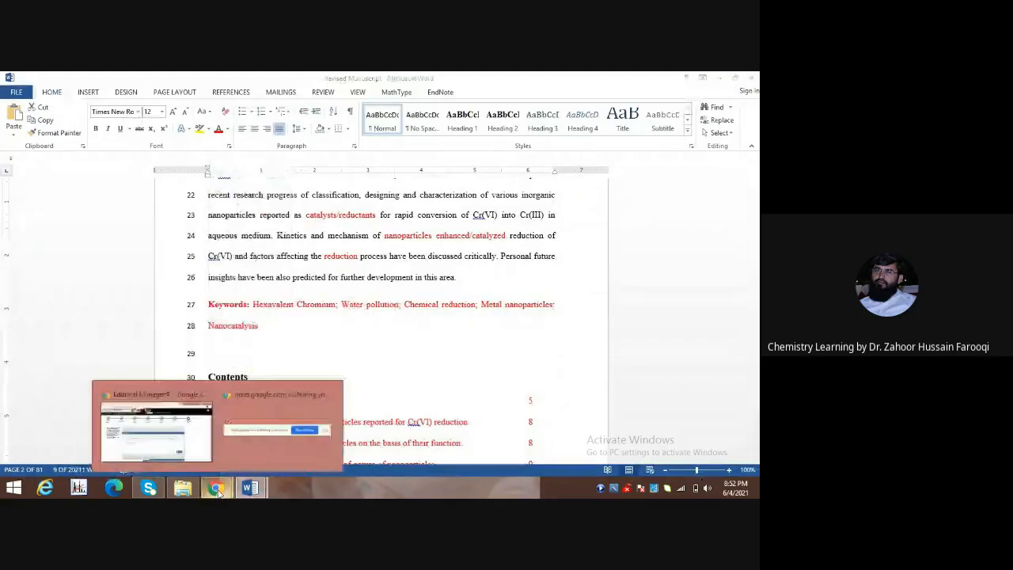
click(156, 432)
click(219, 364)
key(ctrl+v)
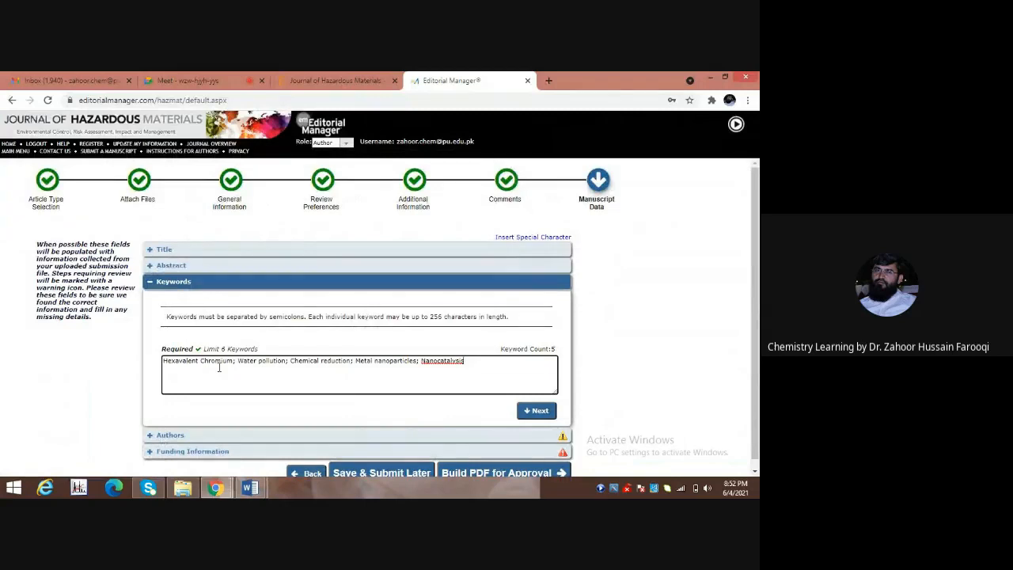
click(536, 411)
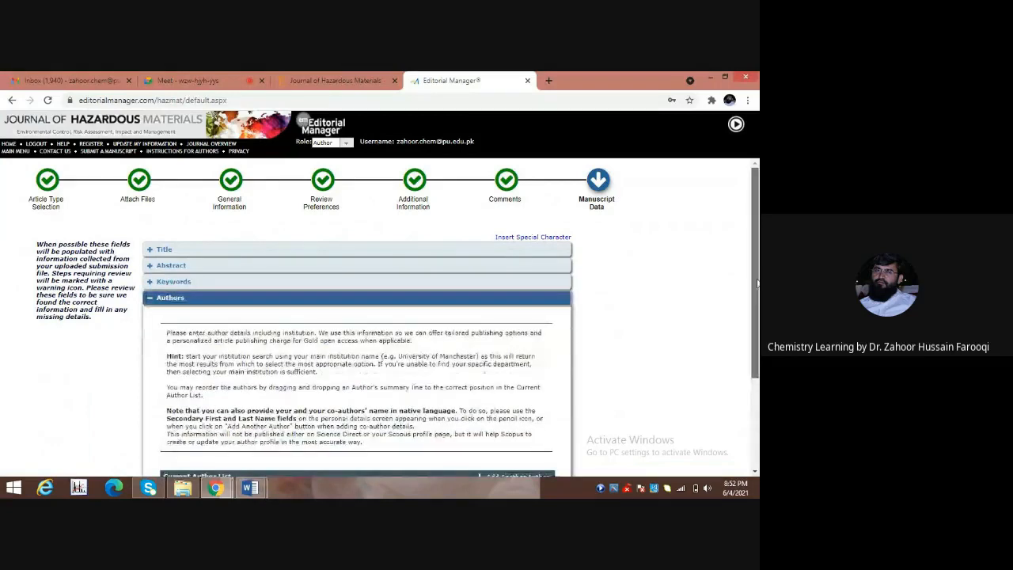
scroll(758, 282, down, 2)
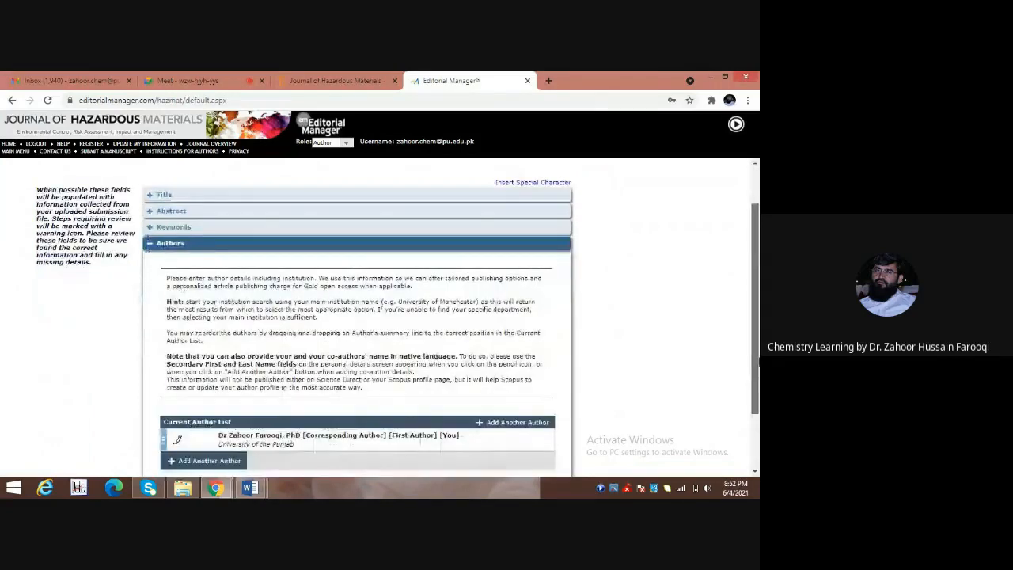
drag(300, 358, 295, 354)
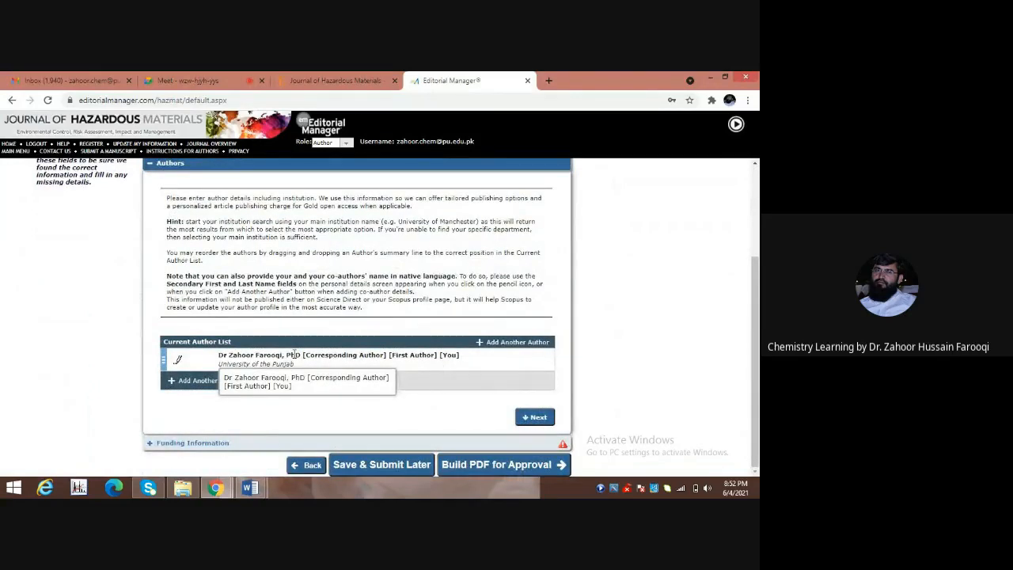
click(190, 383)
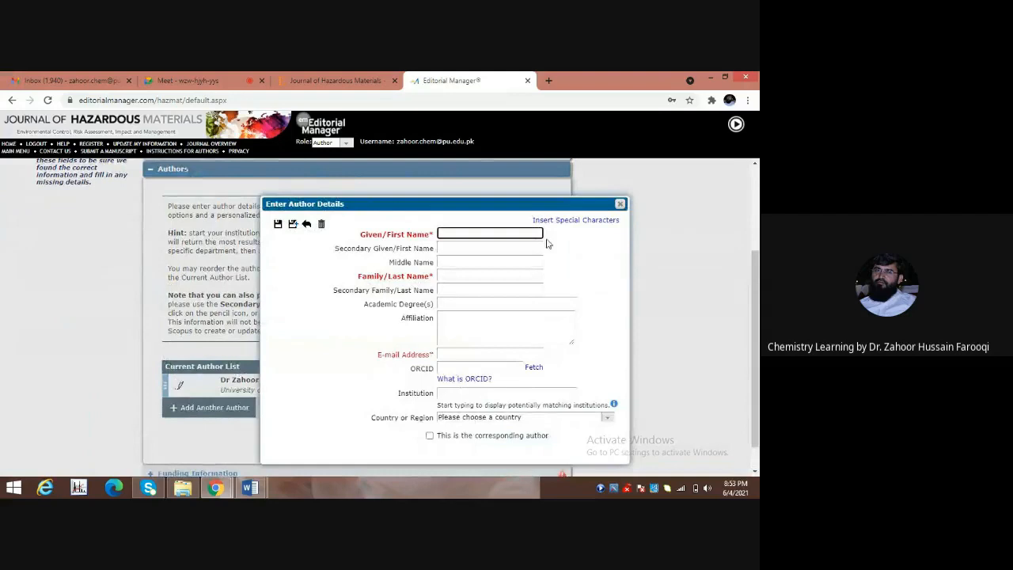
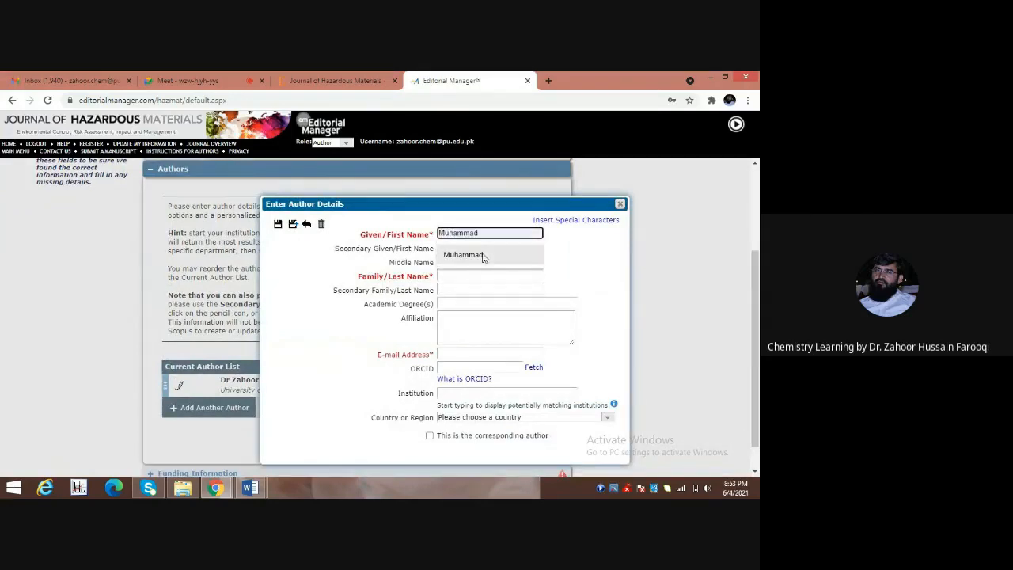
Enter the co-author's given name and next name part.
click(485, 257)
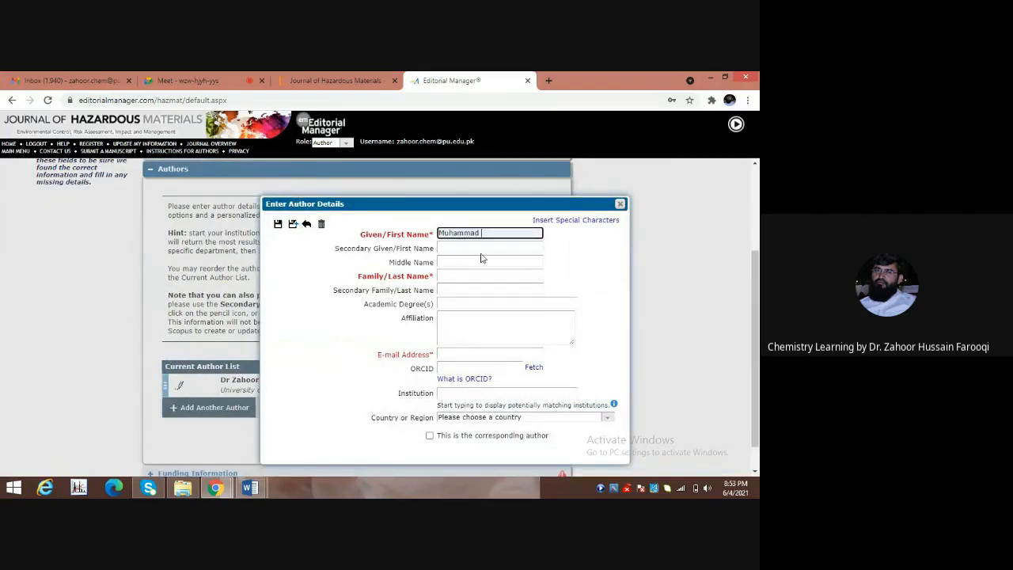
click(446, 248)
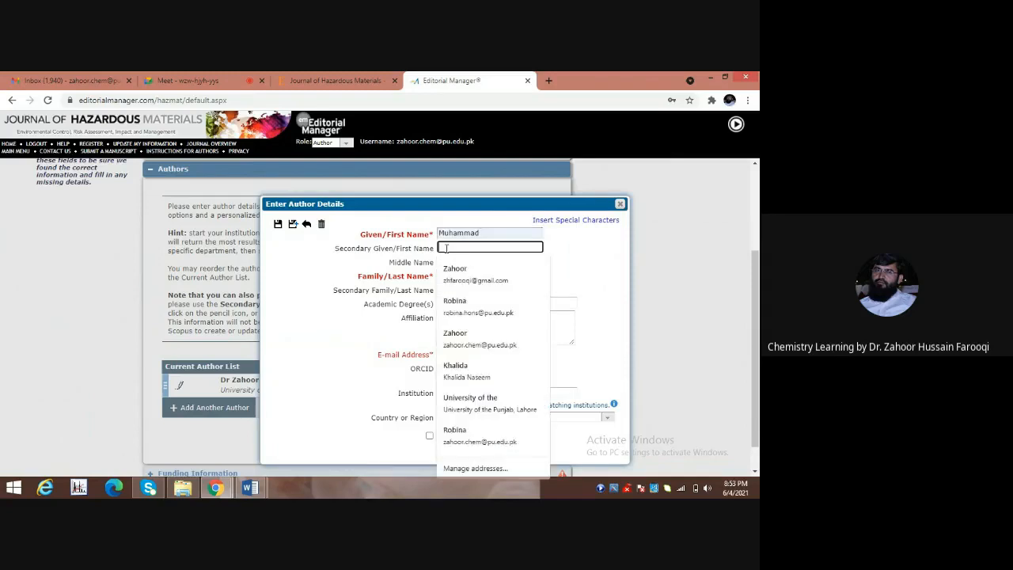
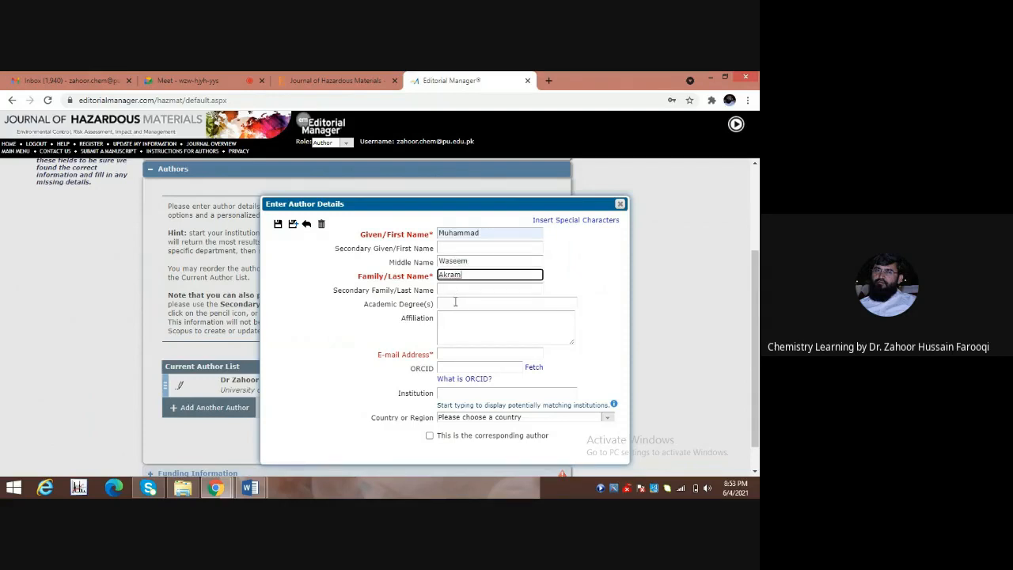
Set degree to PhD candidate and affiliation to School of Chemistry, University of the Punjab, Lahore, Pakistan.
click(455, 303)
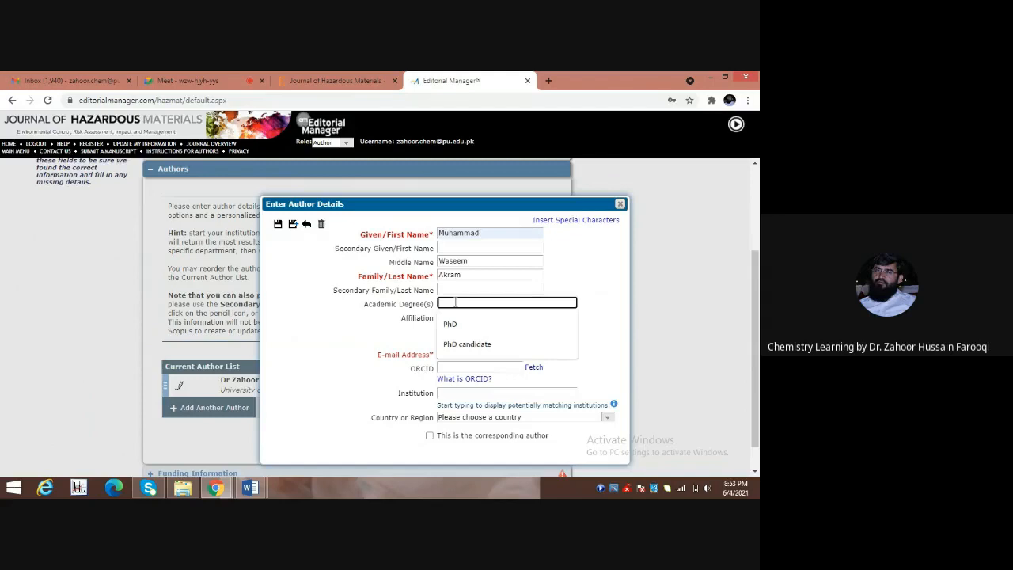
click(475, 343)
click(450, 320)
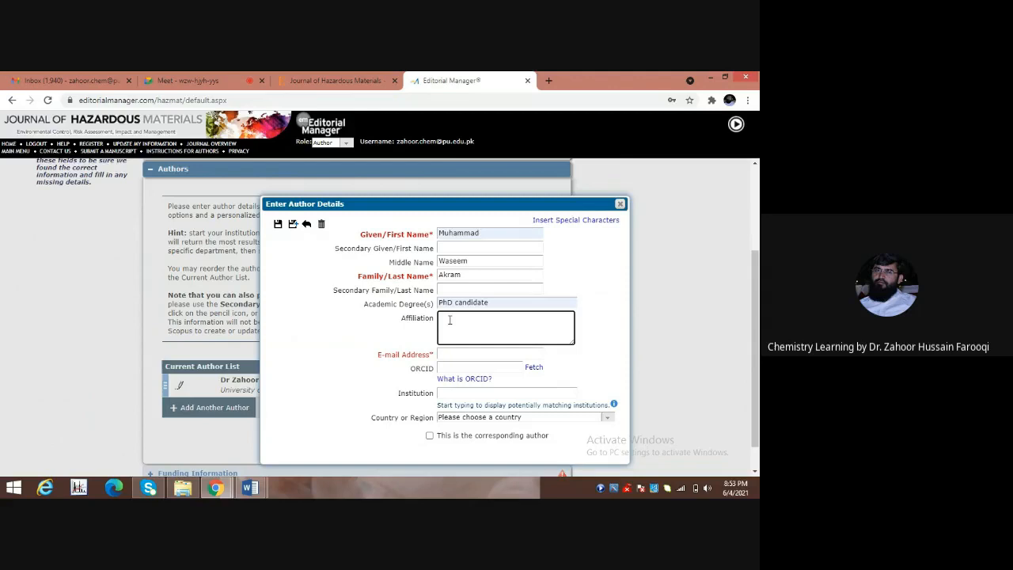
text(School of Chemistry, University of the Punjab, Lahore, Pakis)
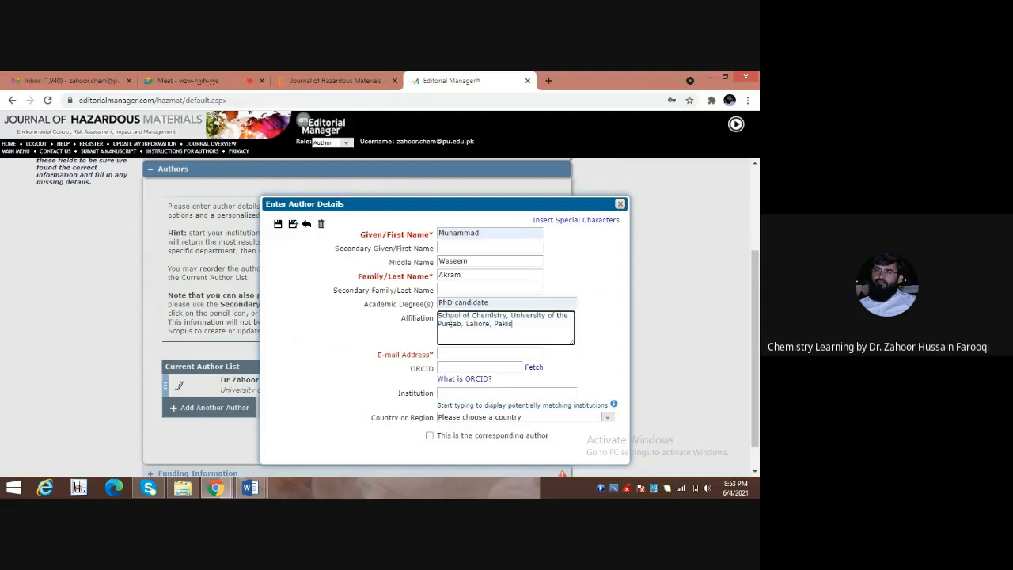
text(tan)
Fill in the co-author's e-mail address using the autofill suggestion.
click(450, 352)
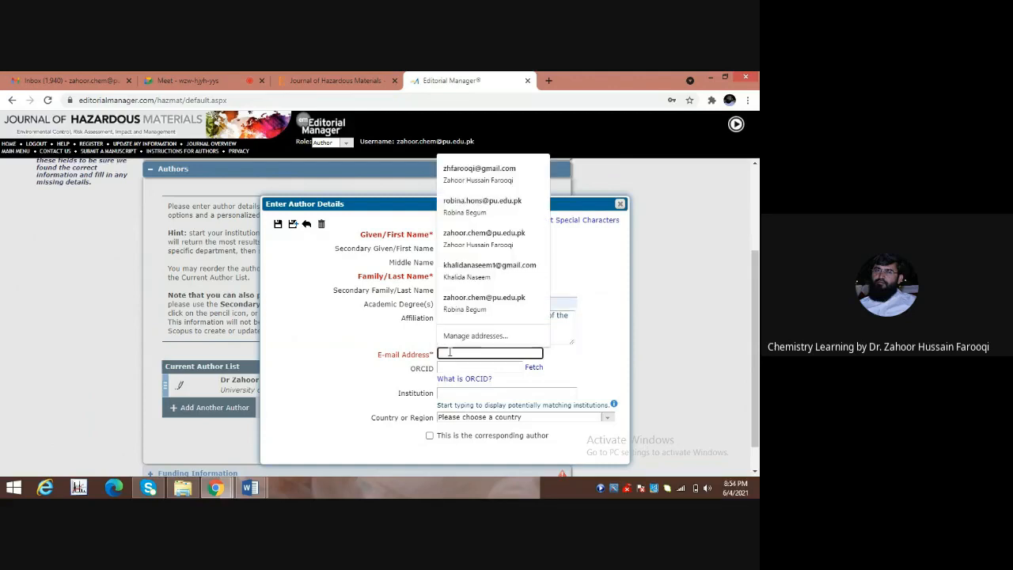
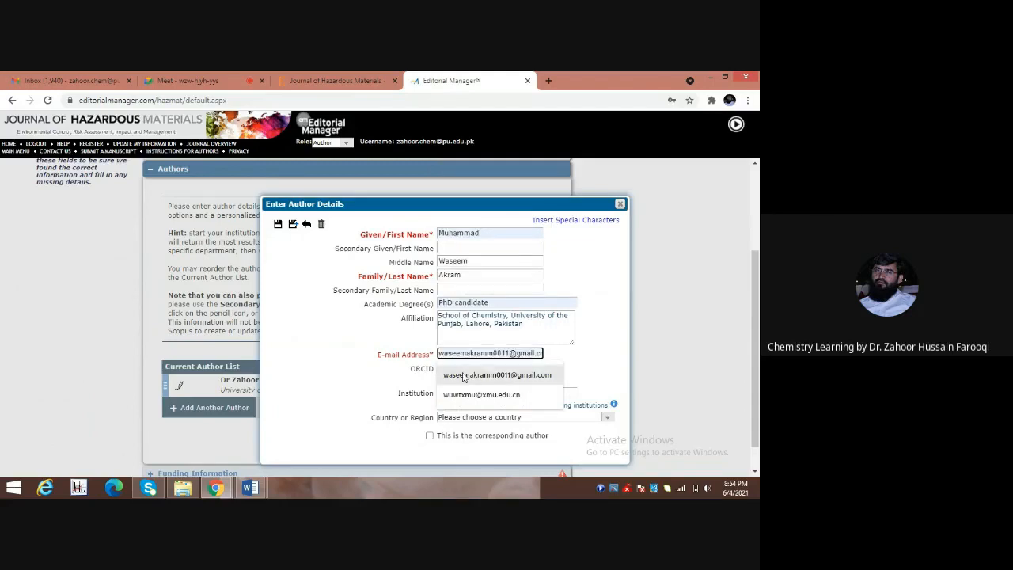
click(464, 374)
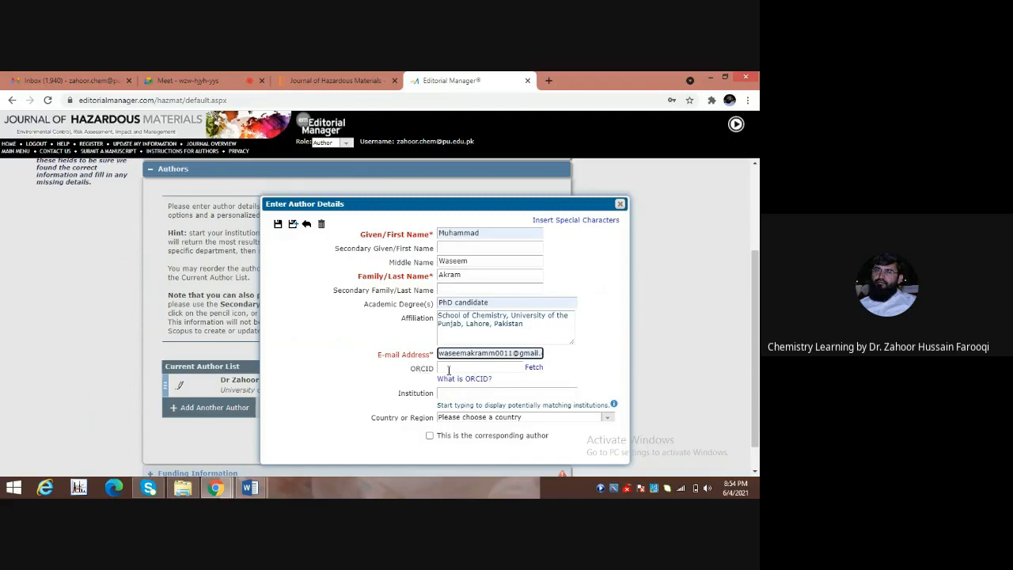
click(449, 369)
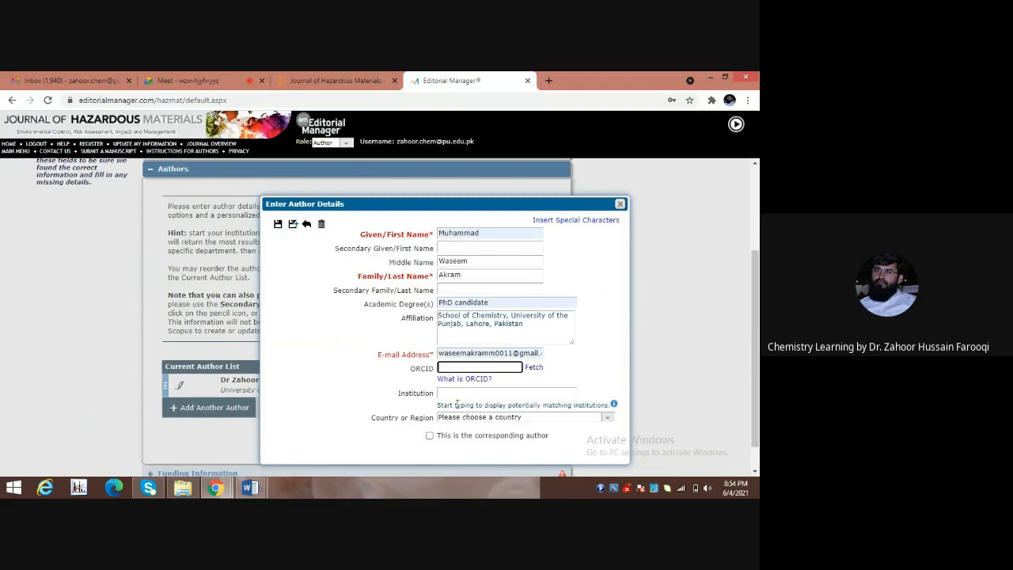
Set institution to University of the Punjab and country to PAKISTAN, then save the co-author.
click(455, 392)
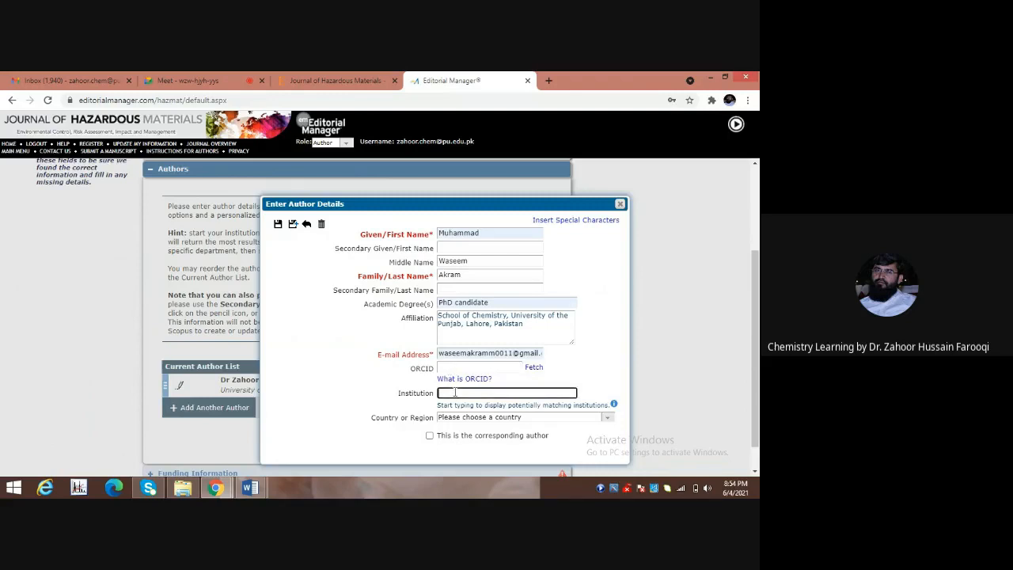
text(University of the Punjab)
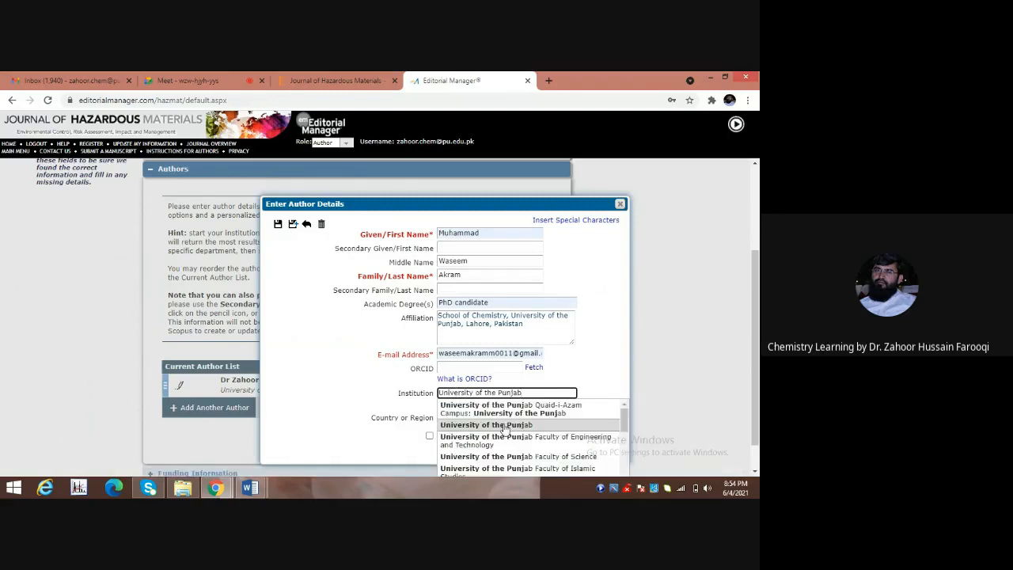
click(504, 428)
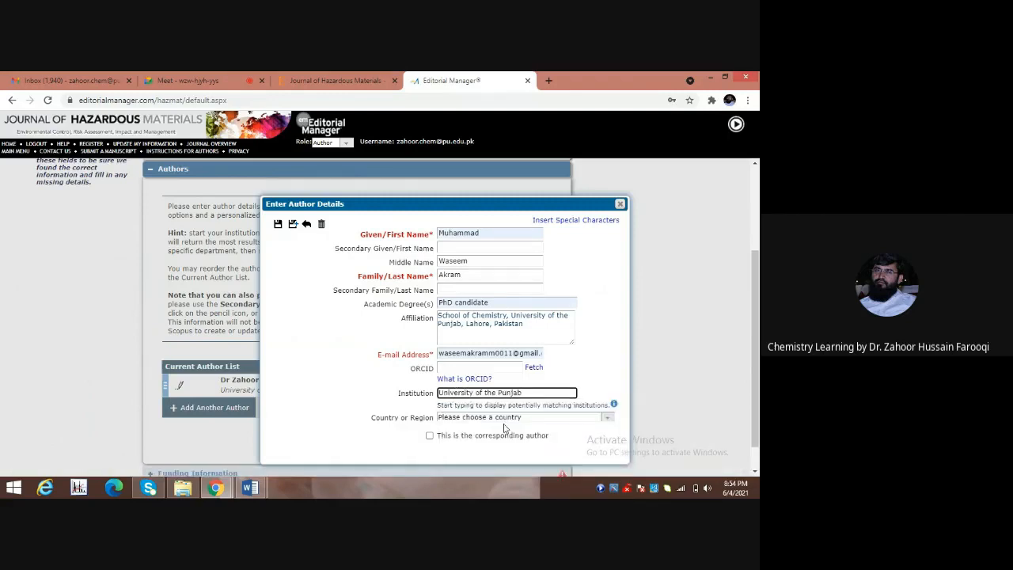
click(608, 420)
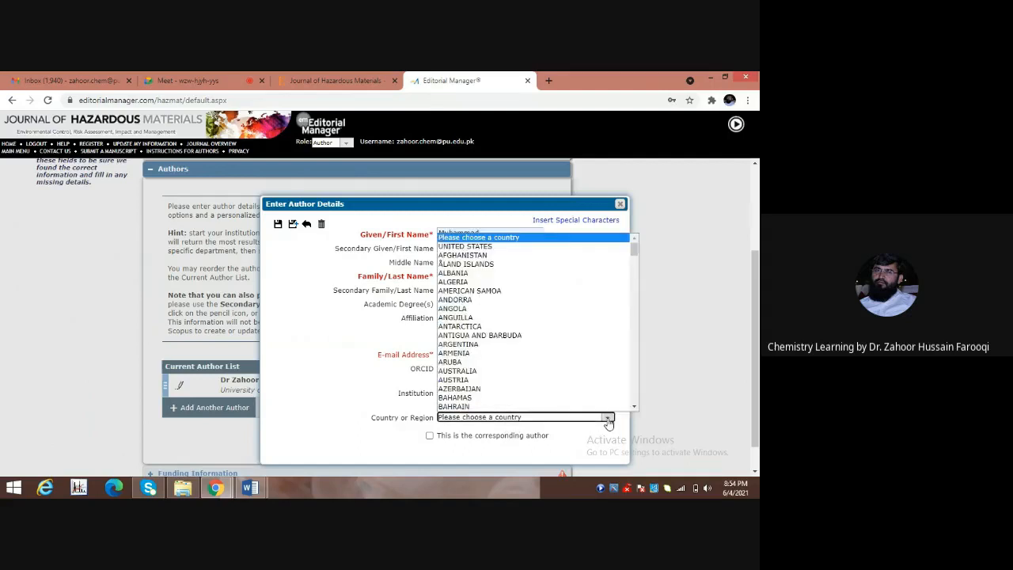
key(p)
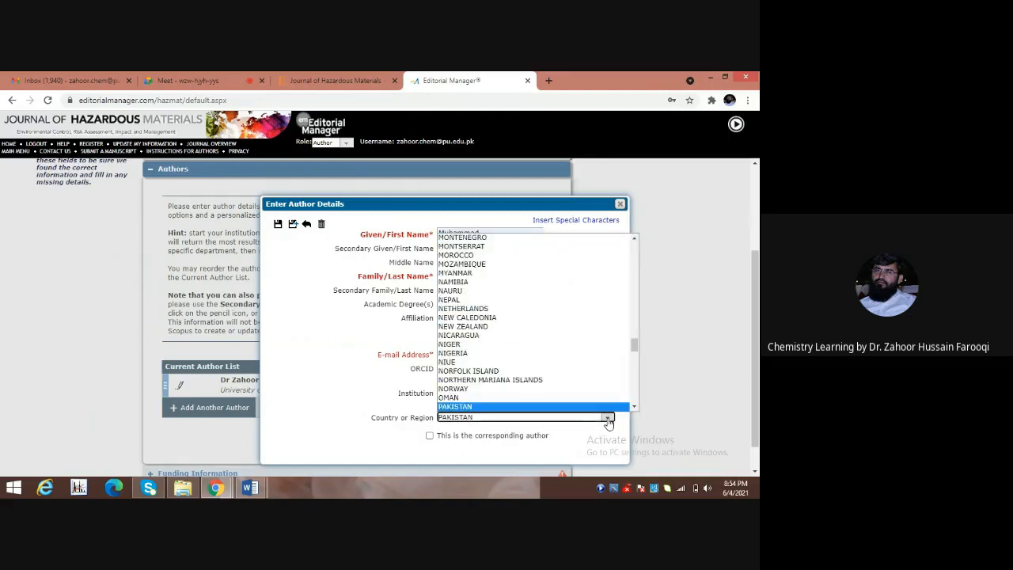
click(570, 406)
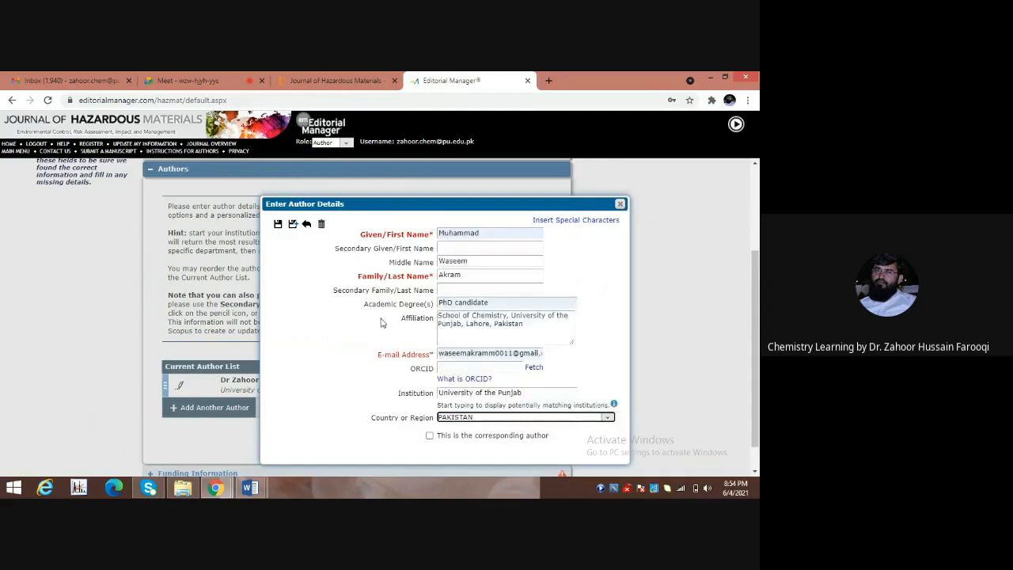
click(278, 225)
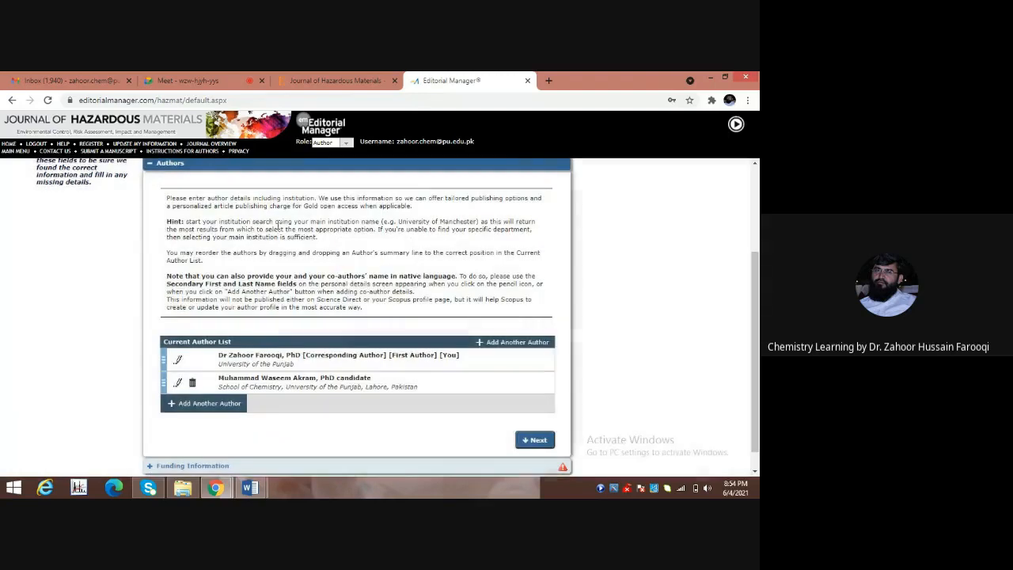
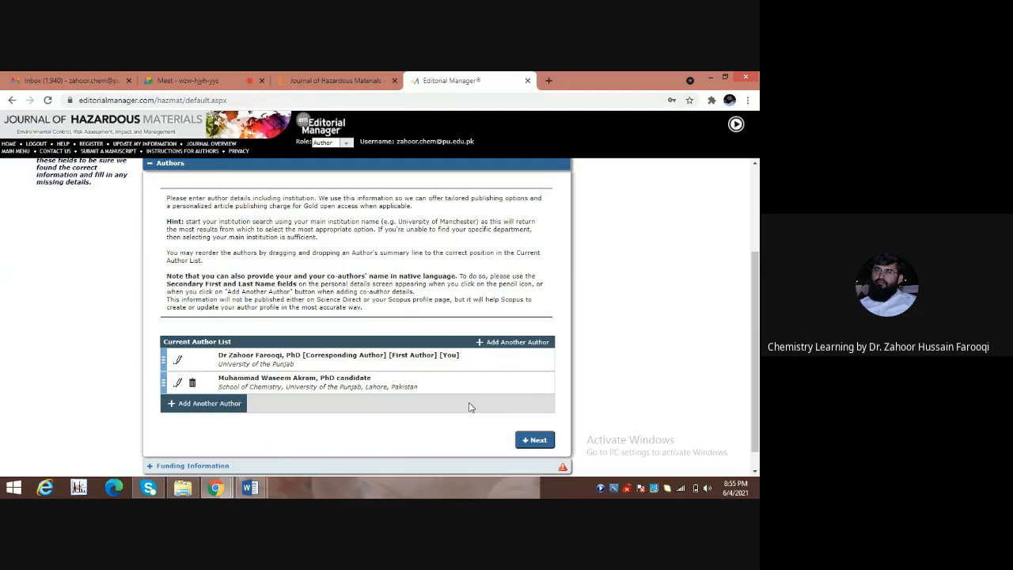
Continue from the two-author list to the Funding Information step.
click(535, 441)
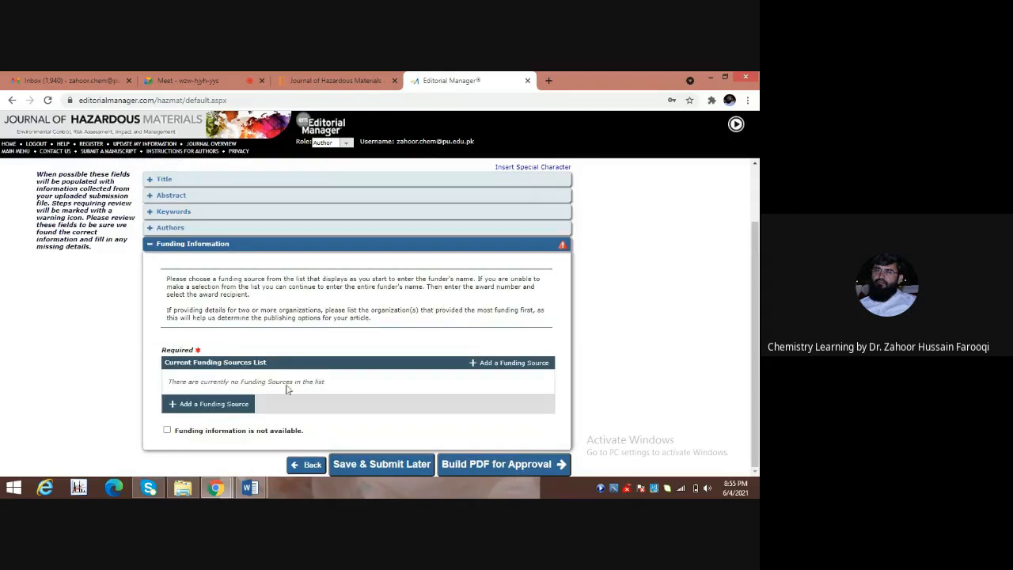
Add a funding source with funder Higher Education Commision, Pakistan.
click(173, 405)
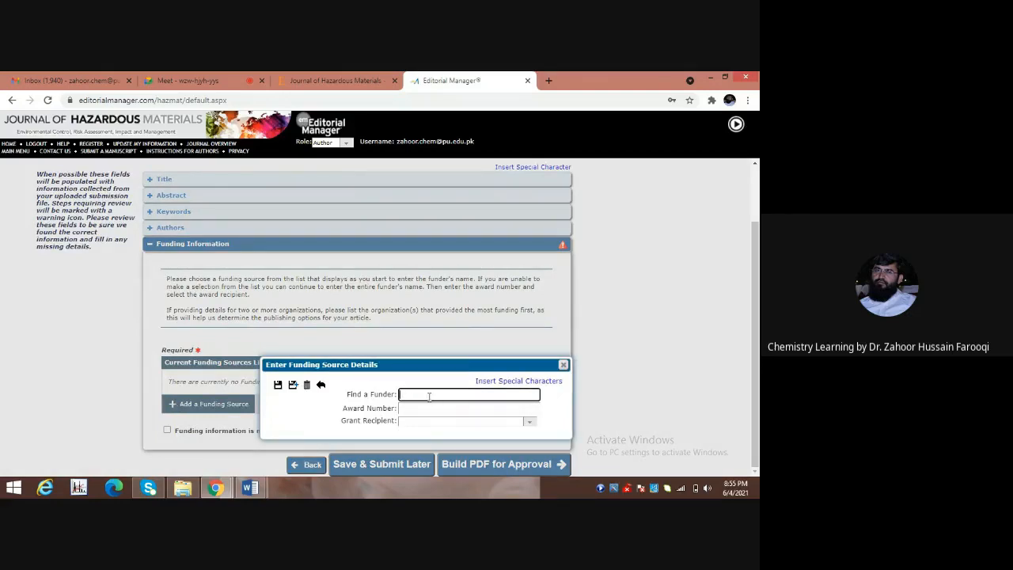
text(High)
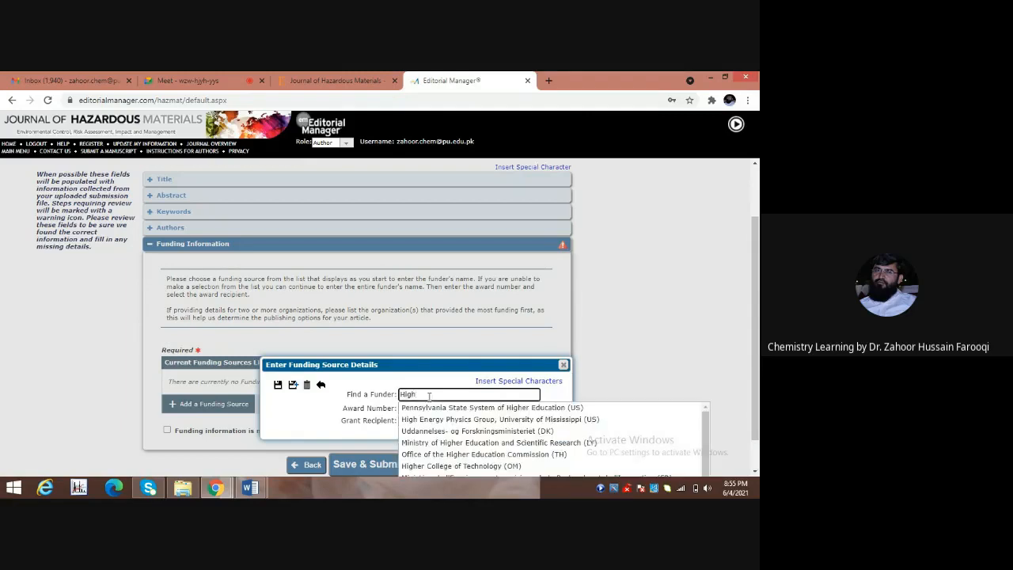
text(er )
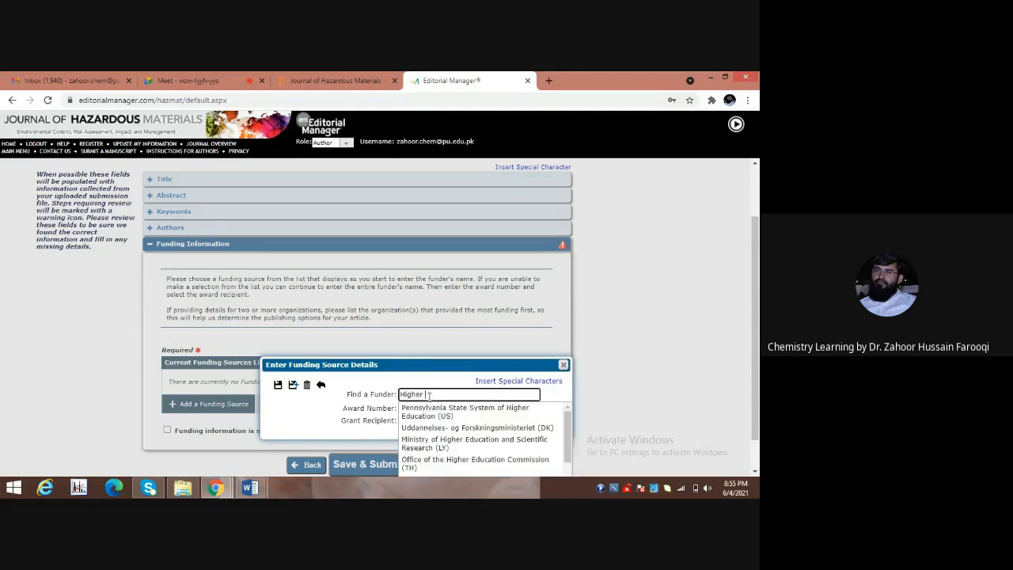
text(Education Commission)
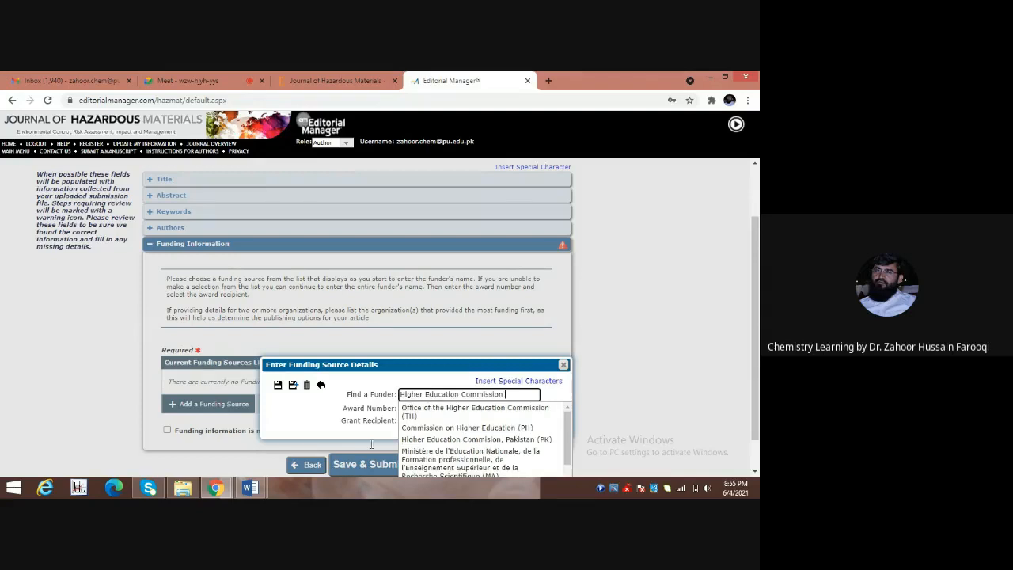
click(412, 440)
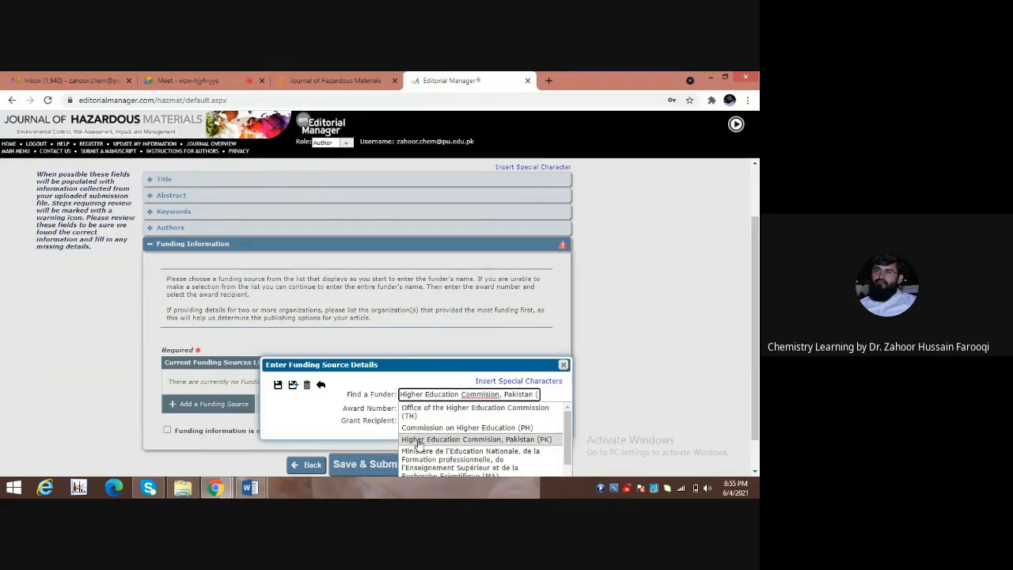
click(419, 441)
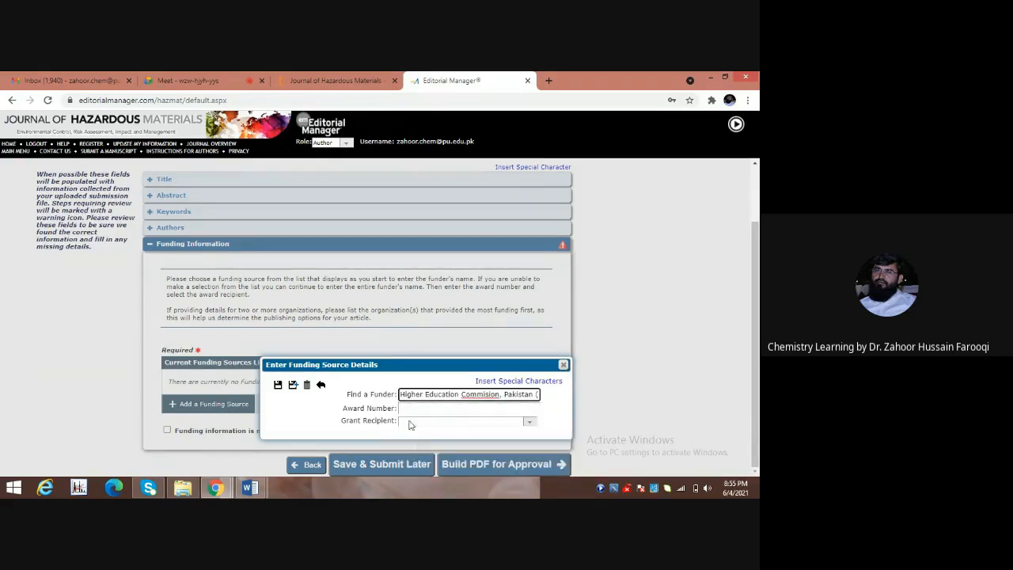
click(411, 407)
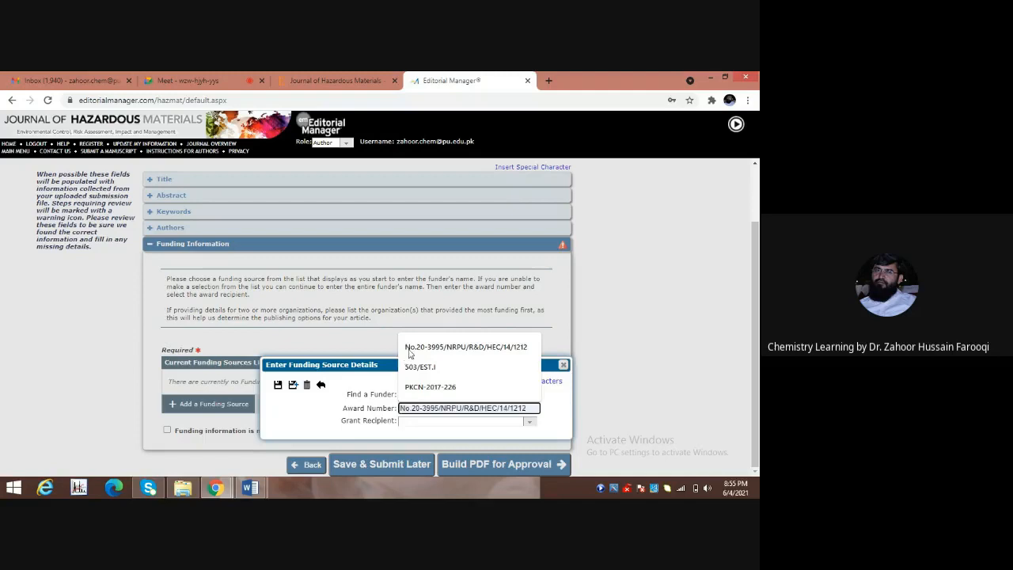
click(421, 353)
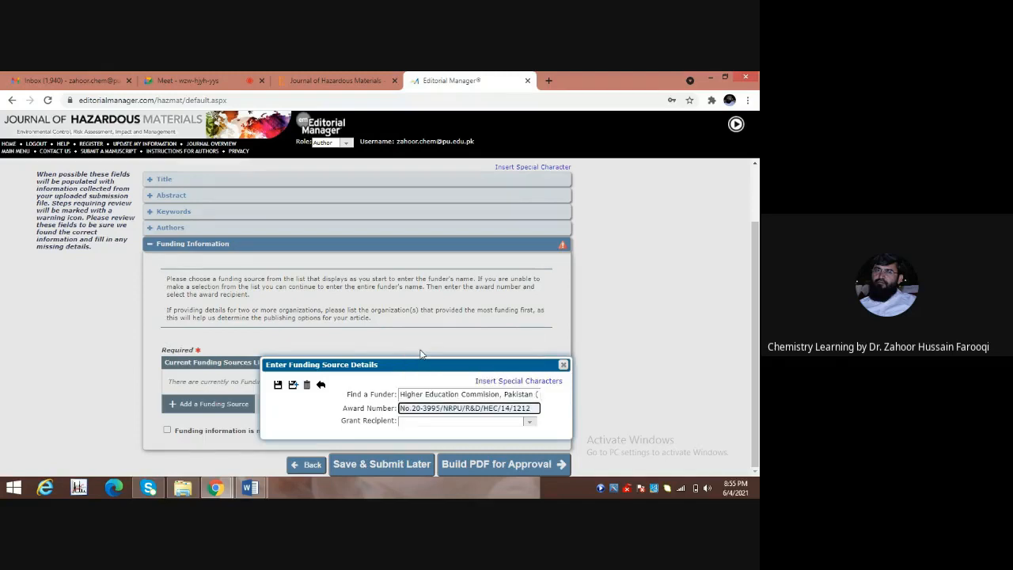
click(404, 422)
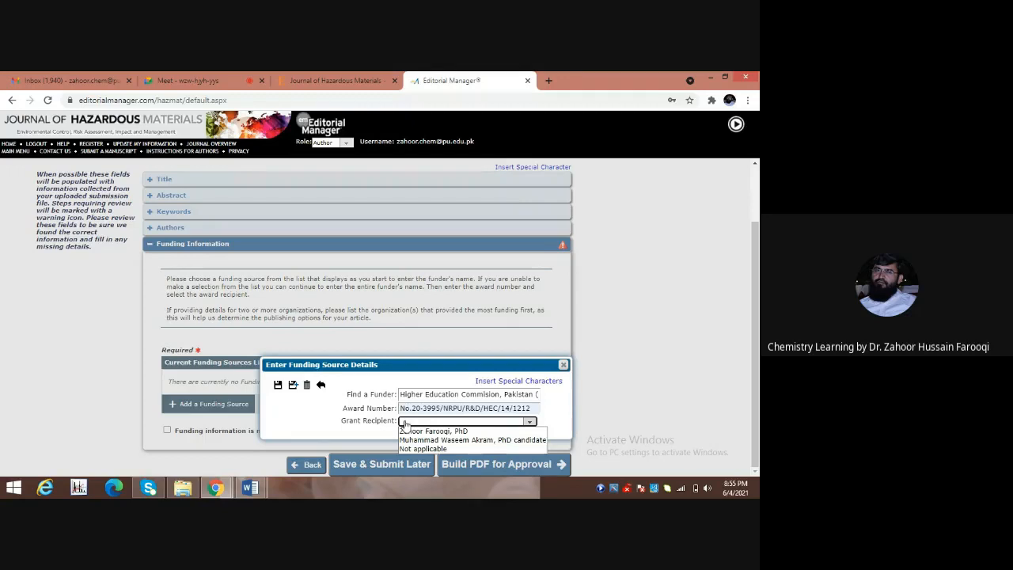
click(412, 431)
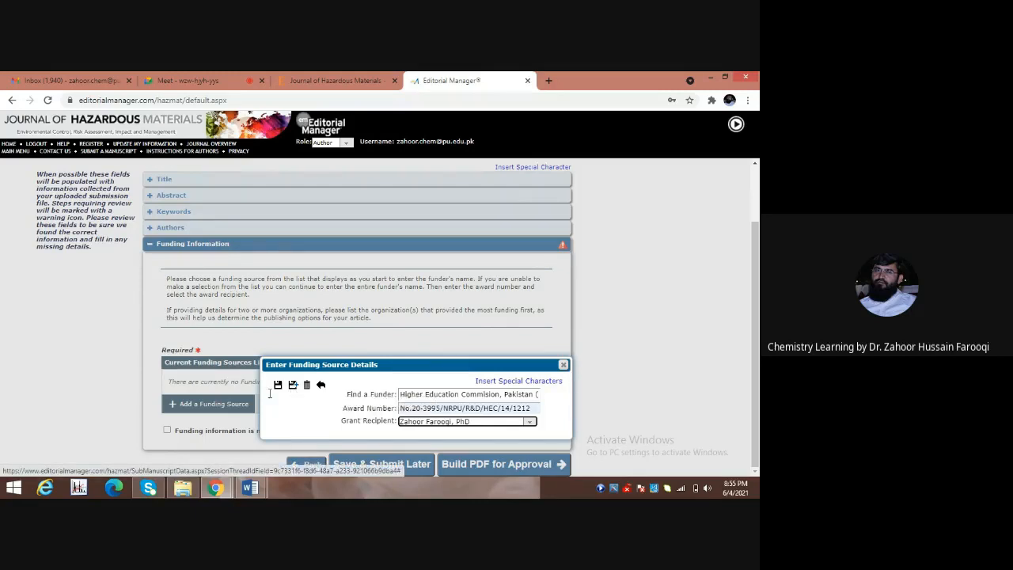
click(278, 385)
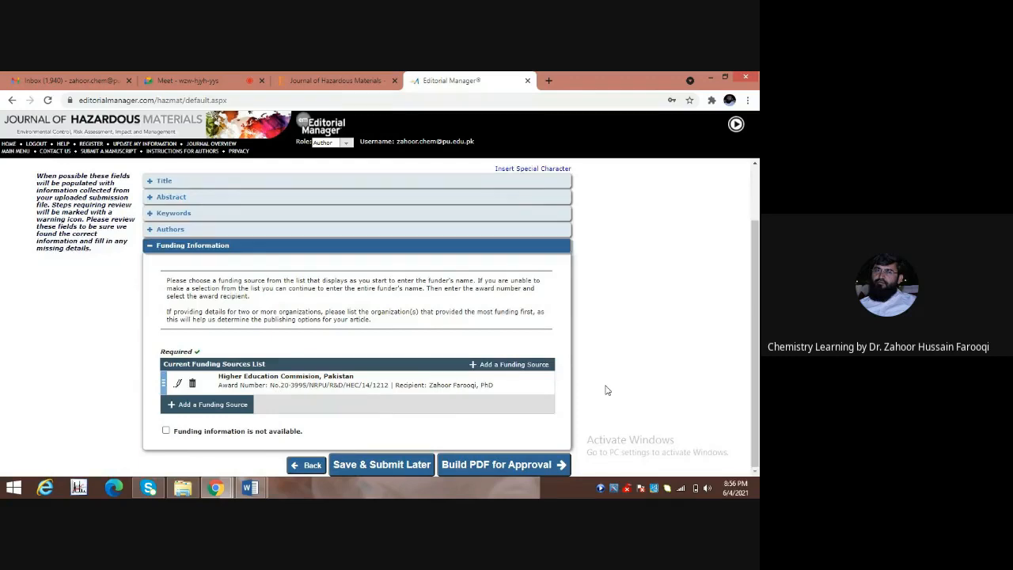
click(471, 465)
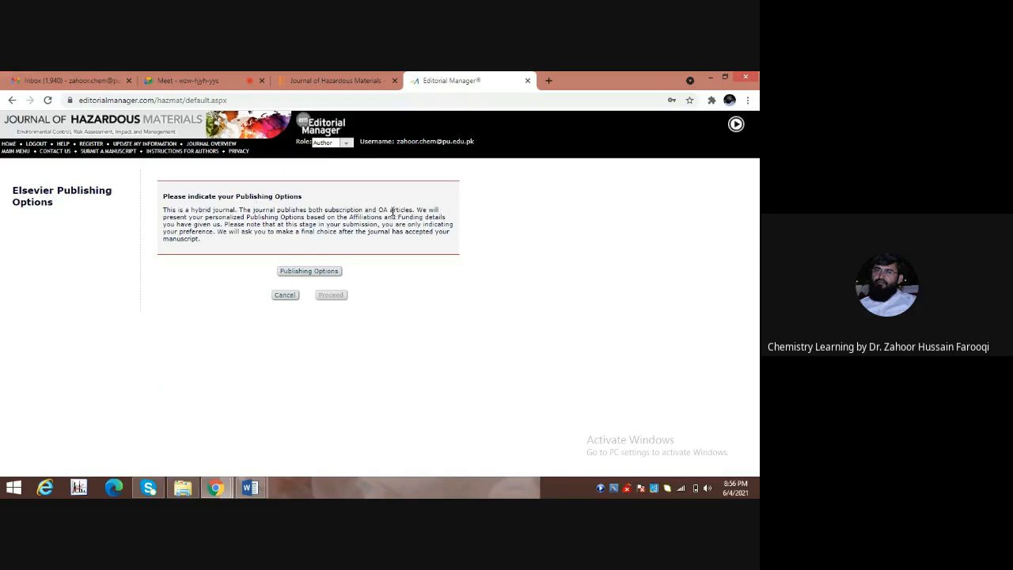
Bring up the Elsevier Publishing Options popup for the manuscript.
click(322, 274)
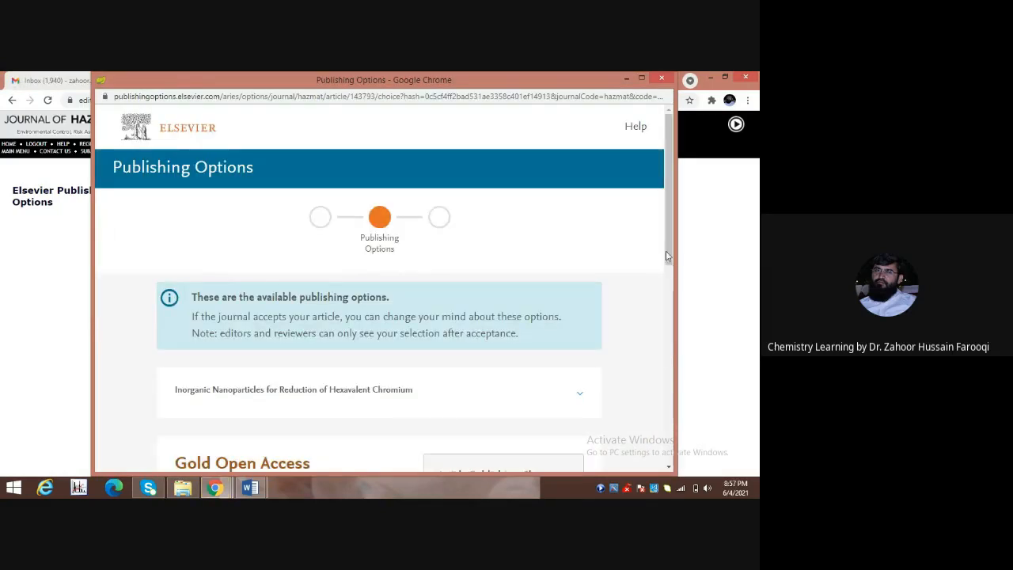
Choose 'Publish as a subscription article' and save the choice back to Editorial Manager.
drag(668, 256, 668, 347)
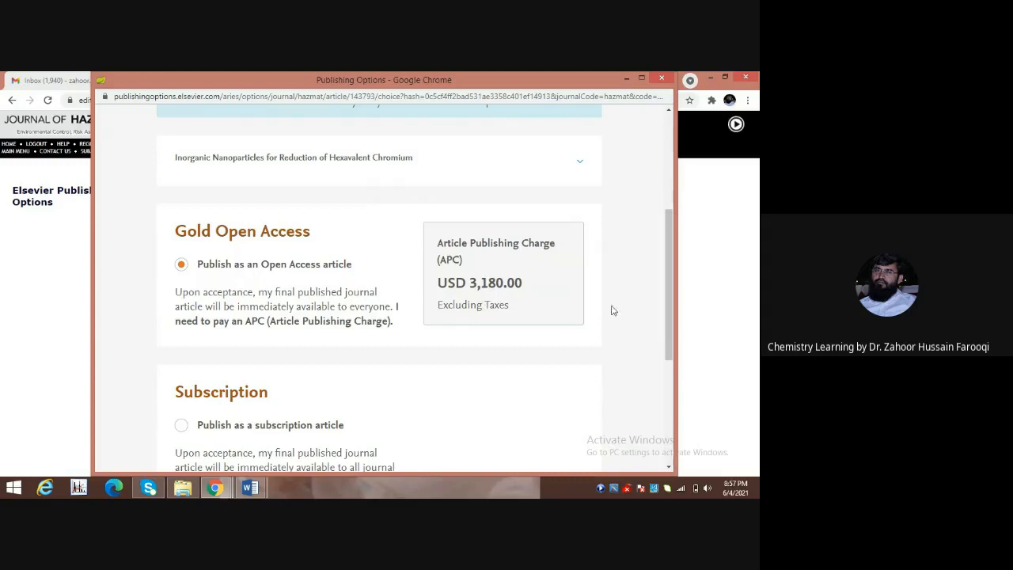
drag(667, 334, 668, 354)
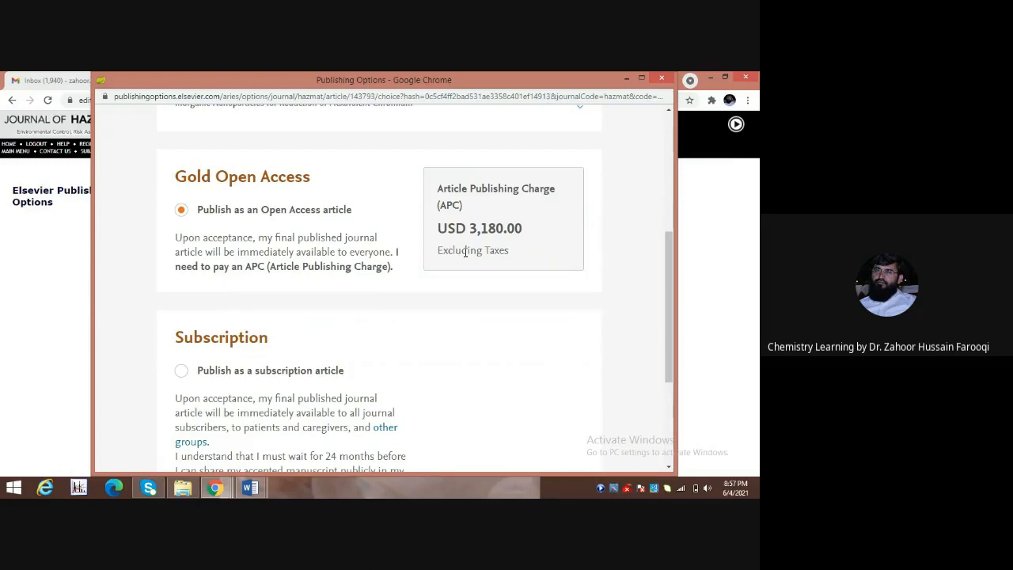
click(181, 373)
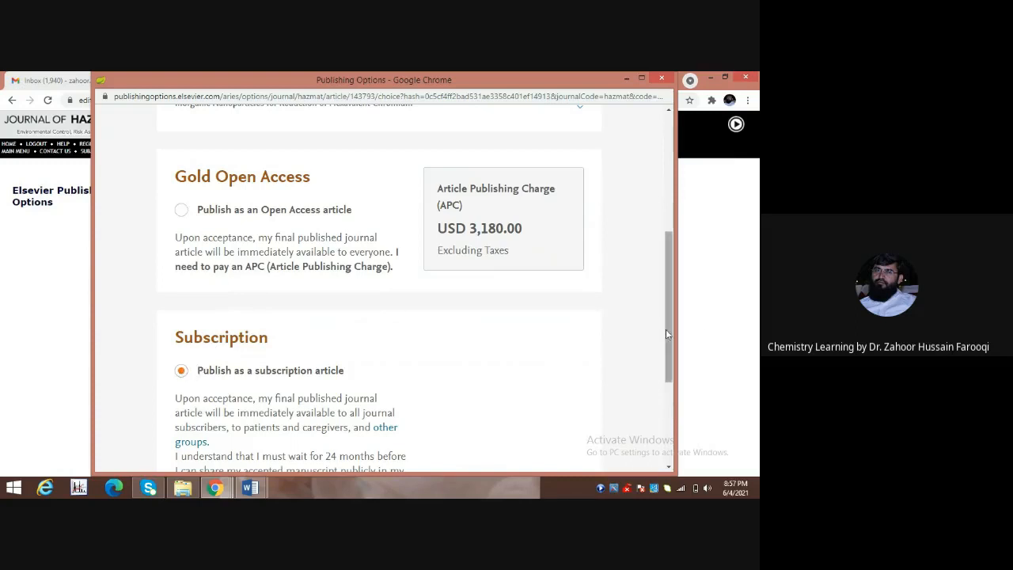
drag(666, 331, 667, 421)
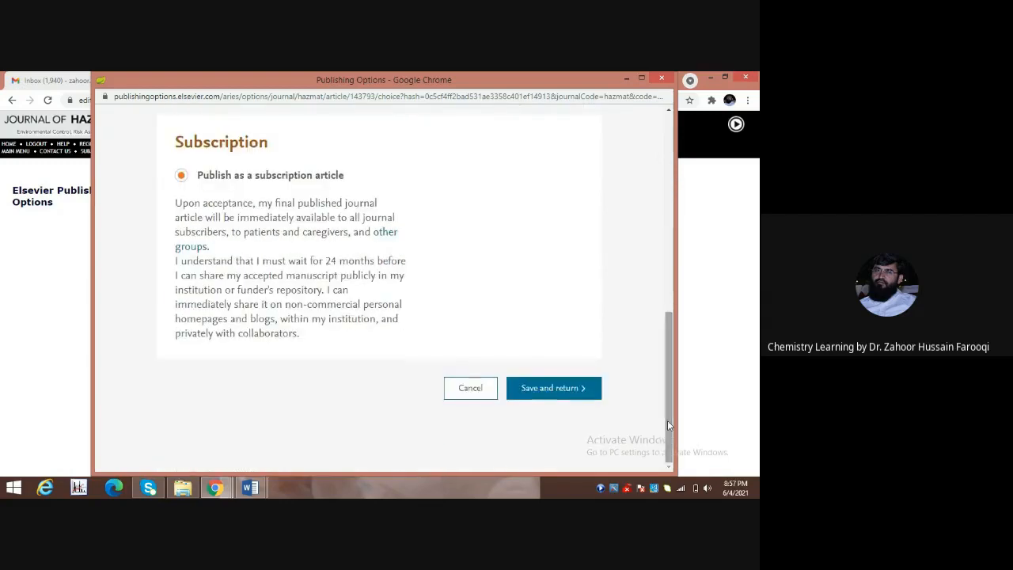
click(532, 394)
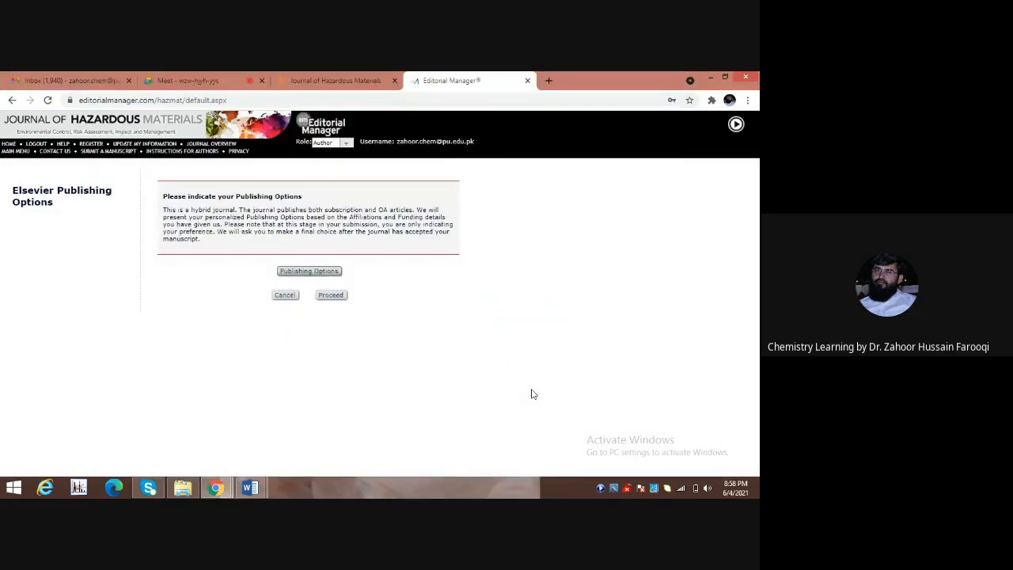
Proceed to Submissions Waiting for Approval and show the manuscript's Action Links.
click(340, 294)
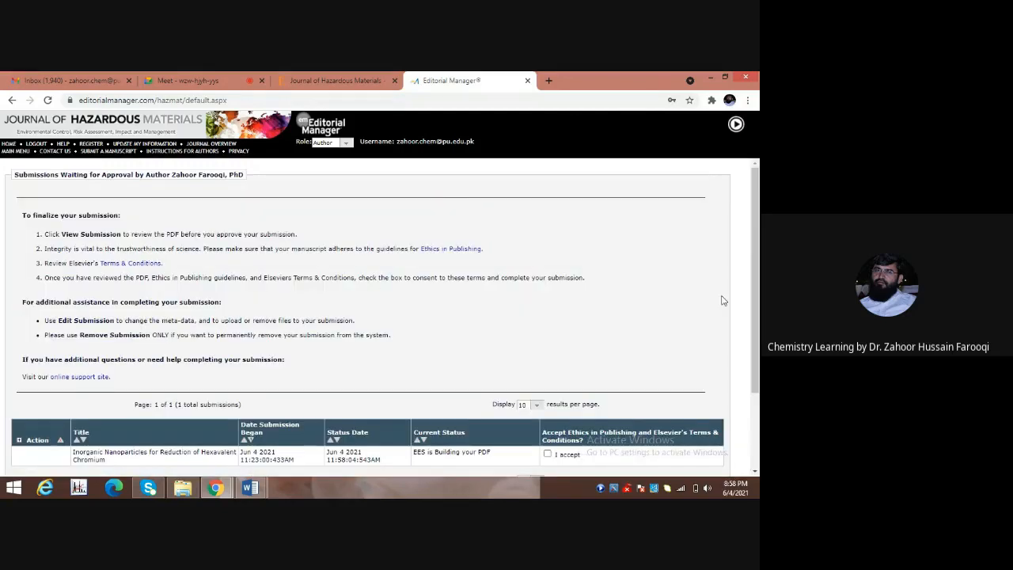
drag(758, 299, 758, 341)
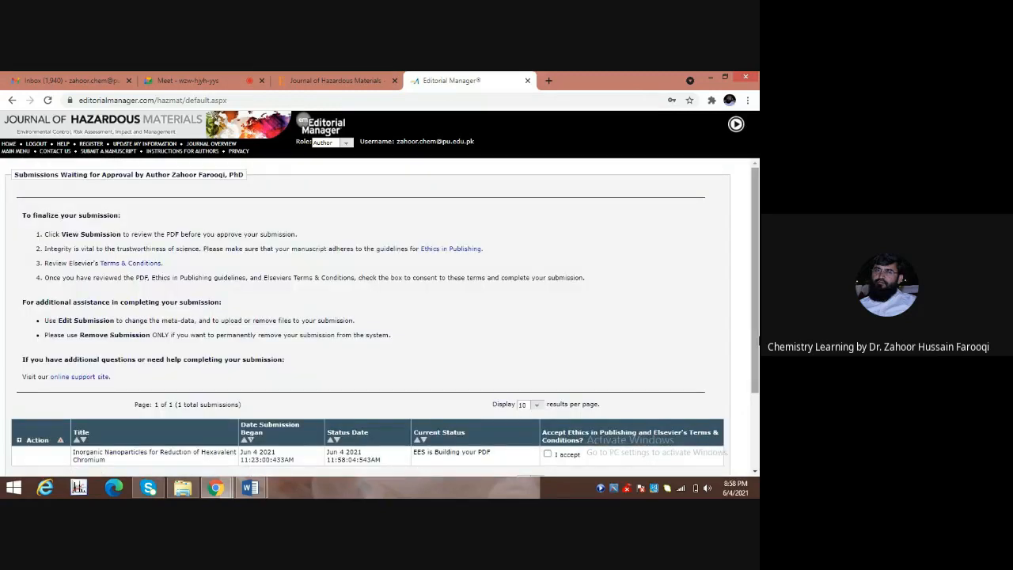
drag(755, 329, 757, 394)
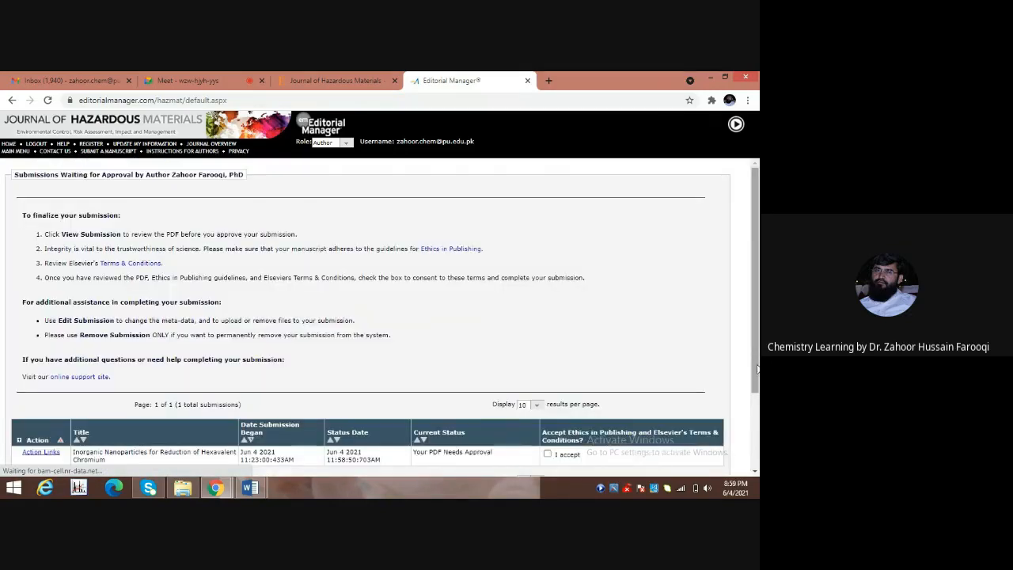
scroll(755, 364, down, 3)
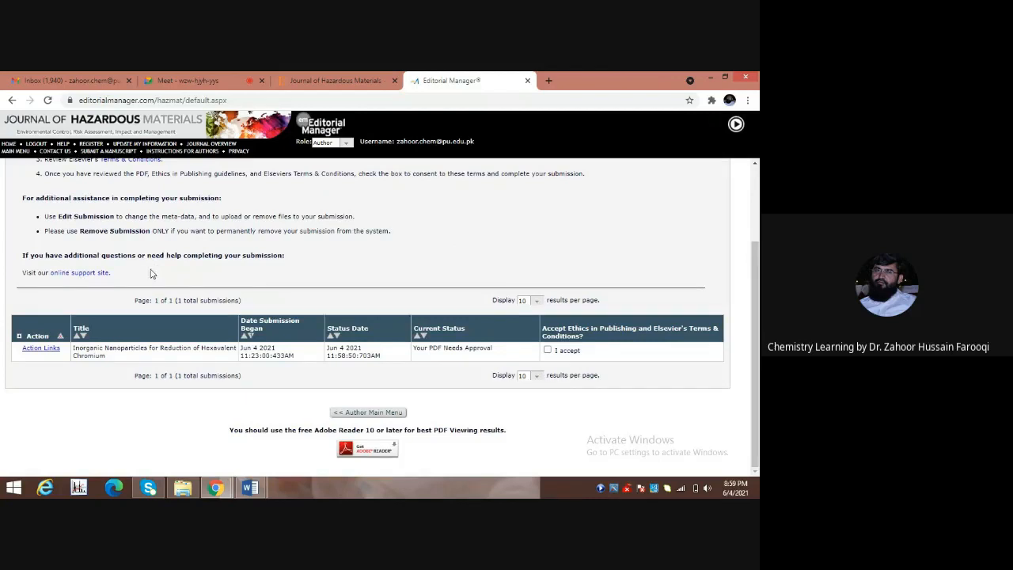
click(40, 349)
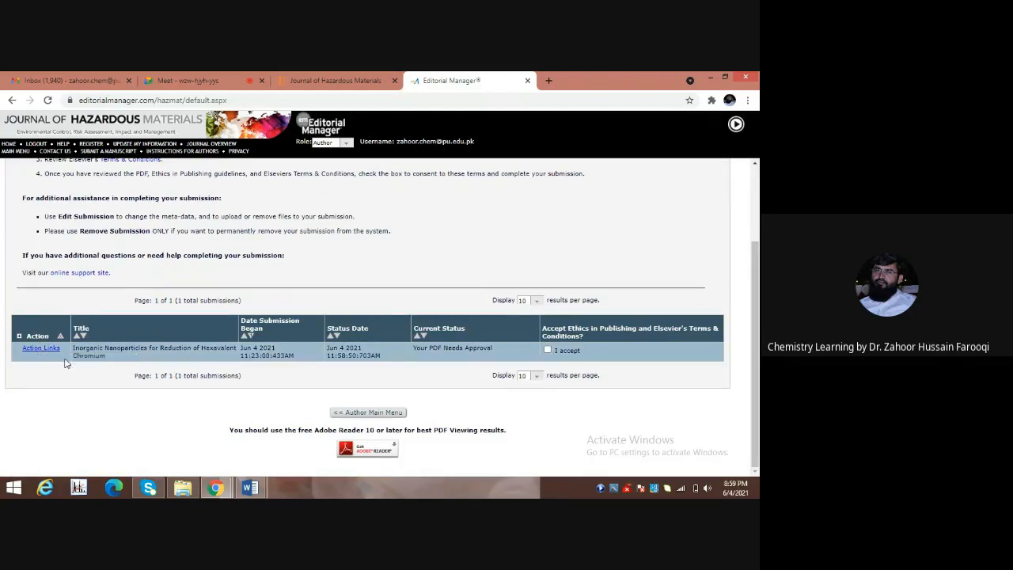
mouse_move(50, 352)
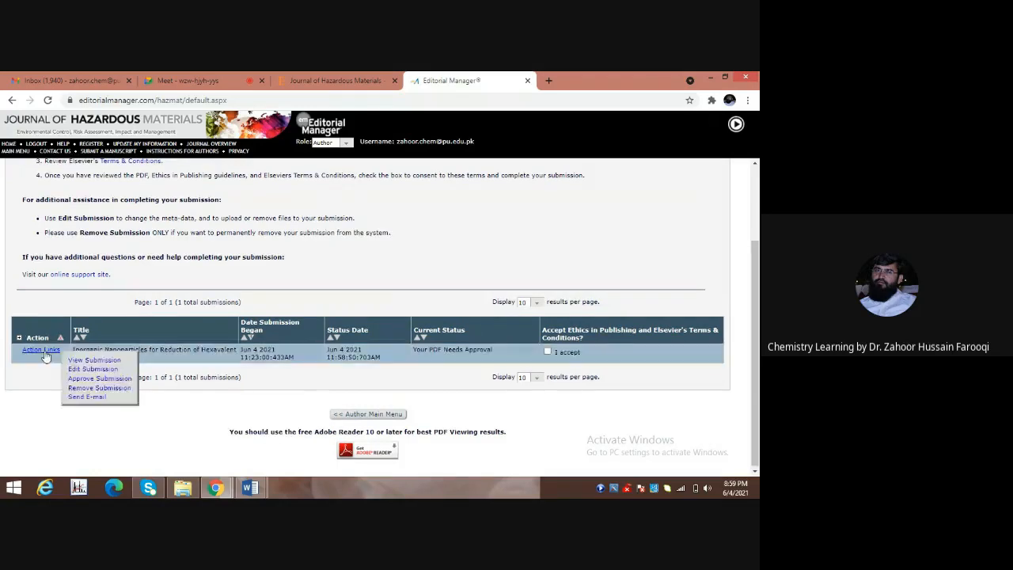
click(93, 361)
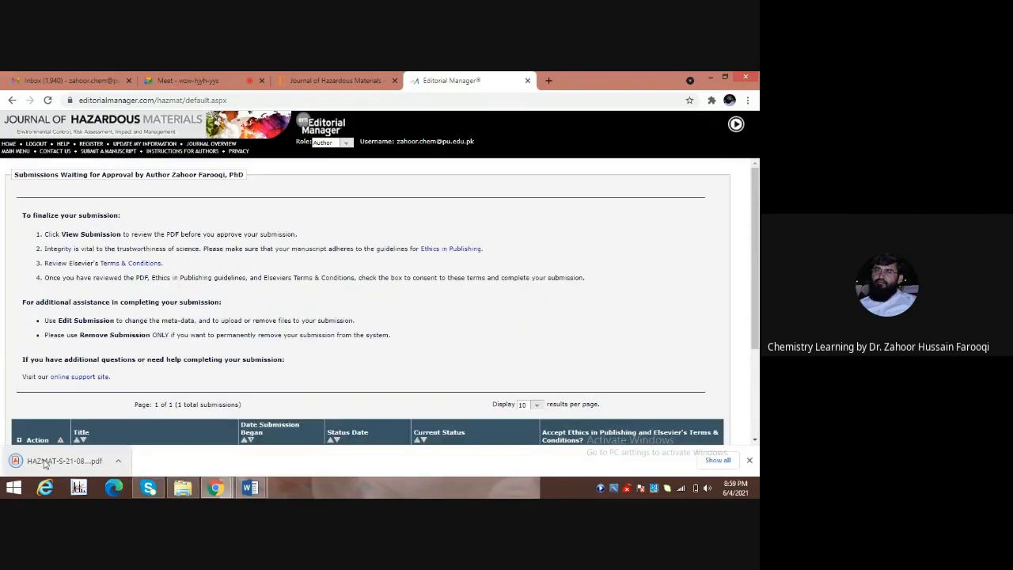
click(45, 462)
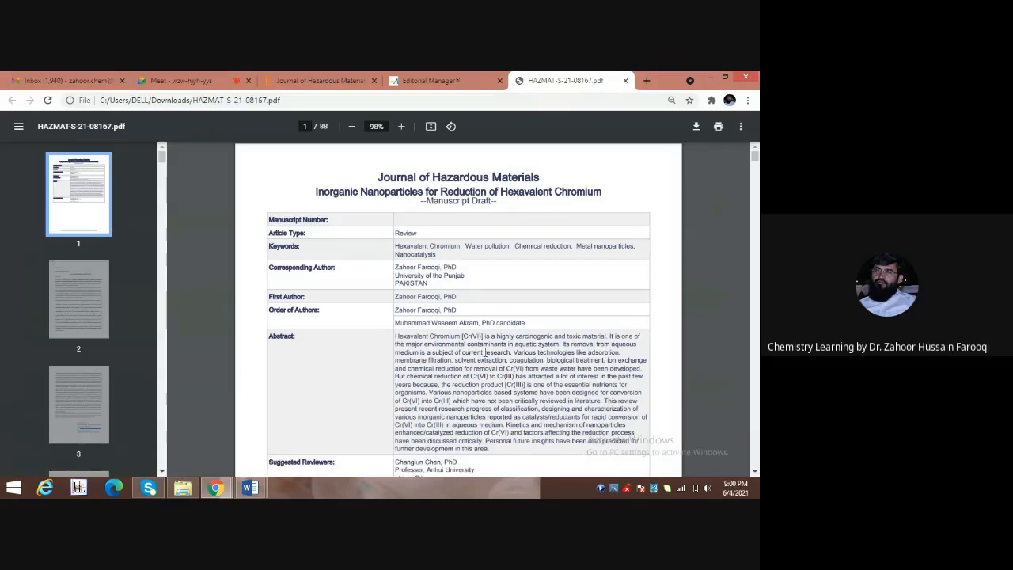
scroll(486, 352, down, 2)
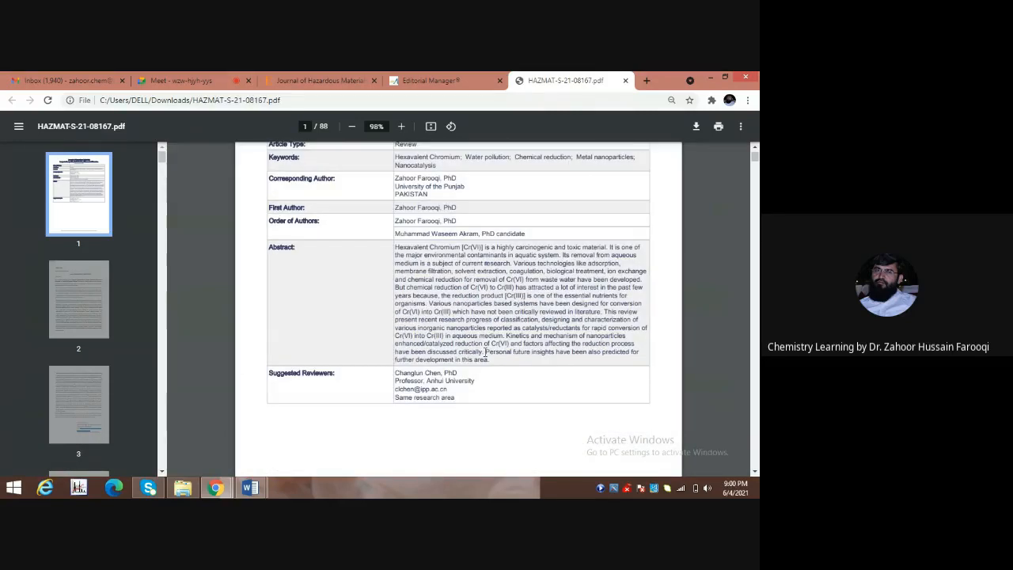
scroll(485, 351, down, 8)
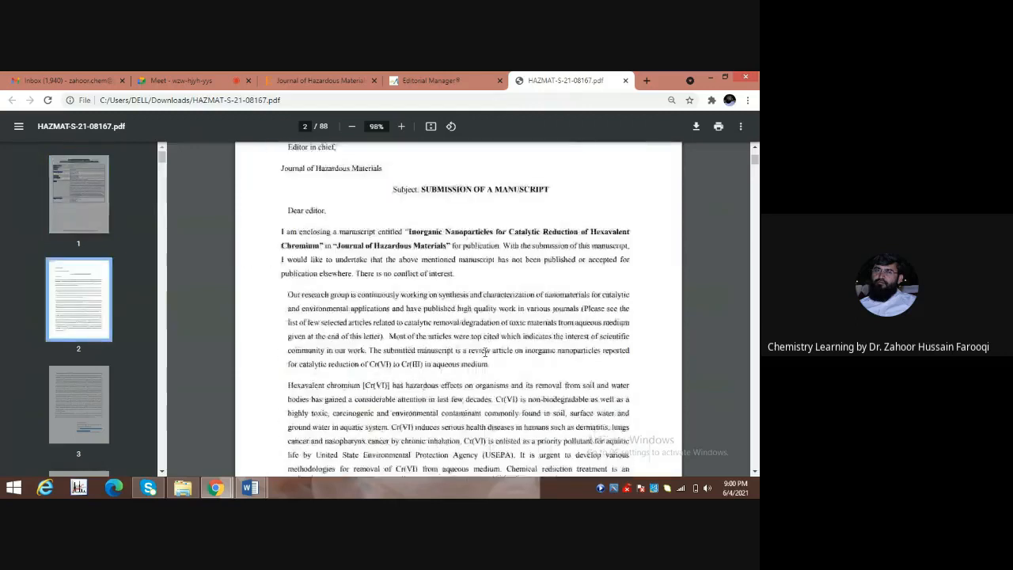
scroll(486, 352, down, 8)
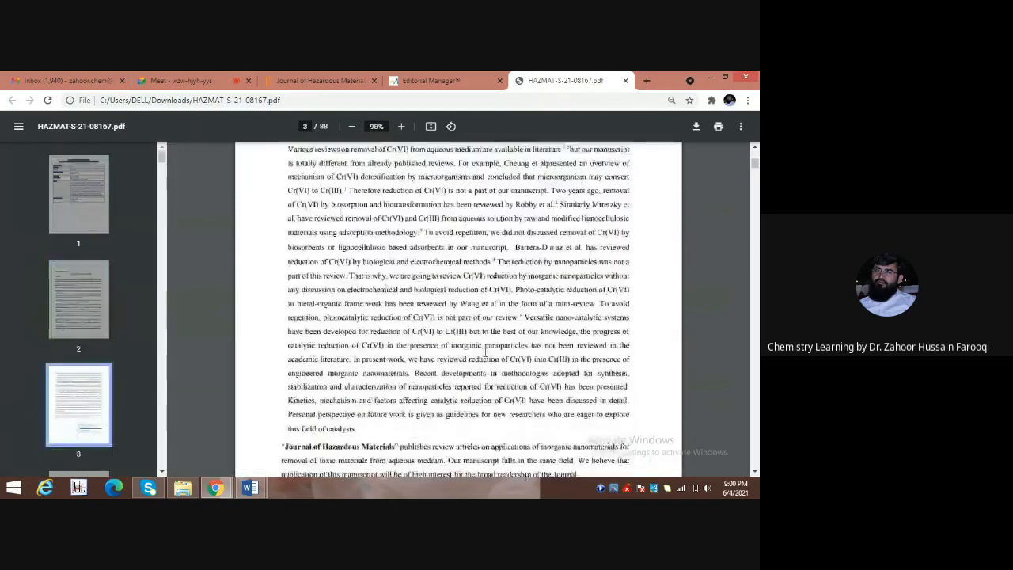
scroll(485, 351, down, 7)
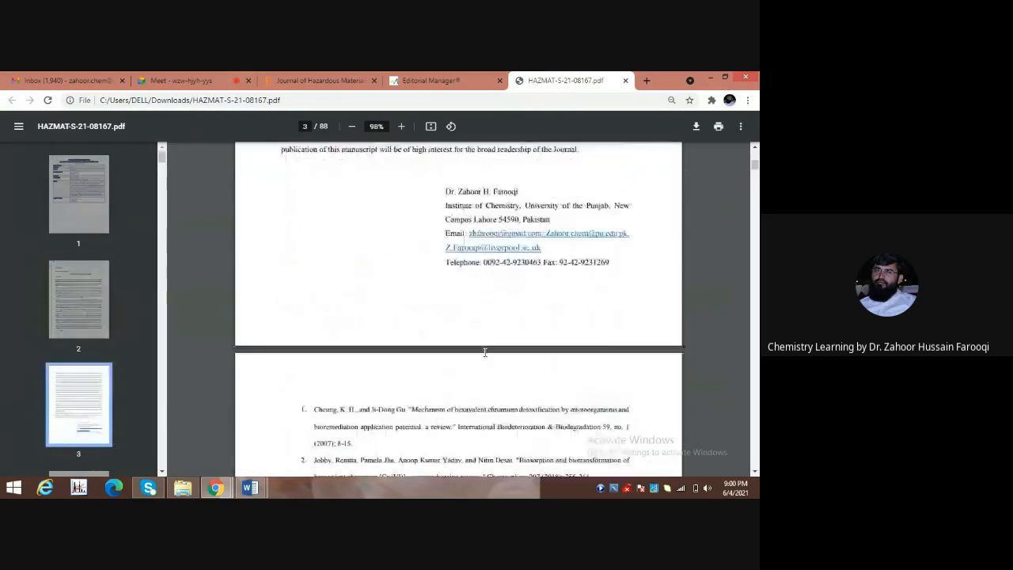
scroll(485, 351, down, 4)
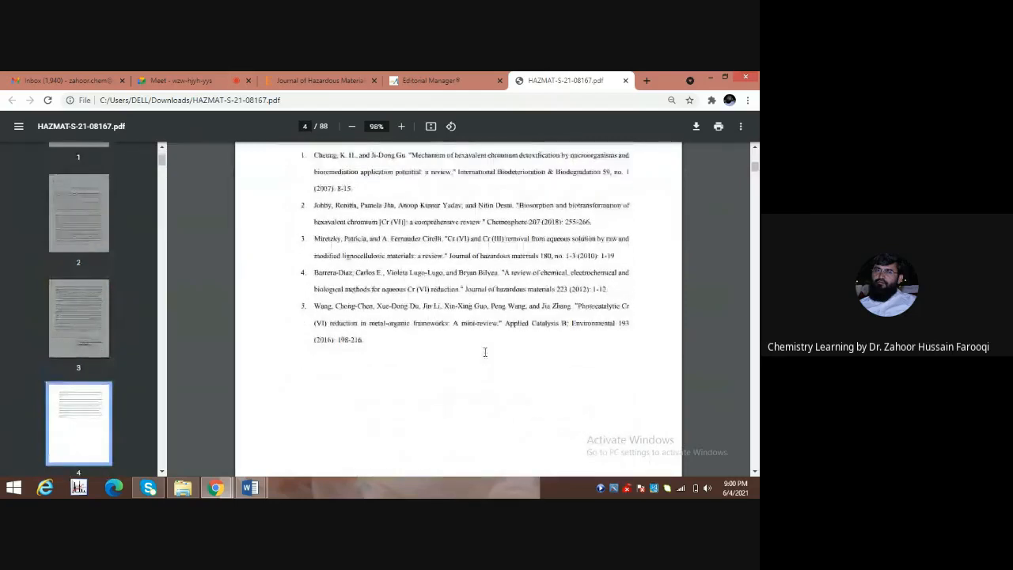
scroll(485, 351, up, 4)
scroll(486, 351, down, 1)
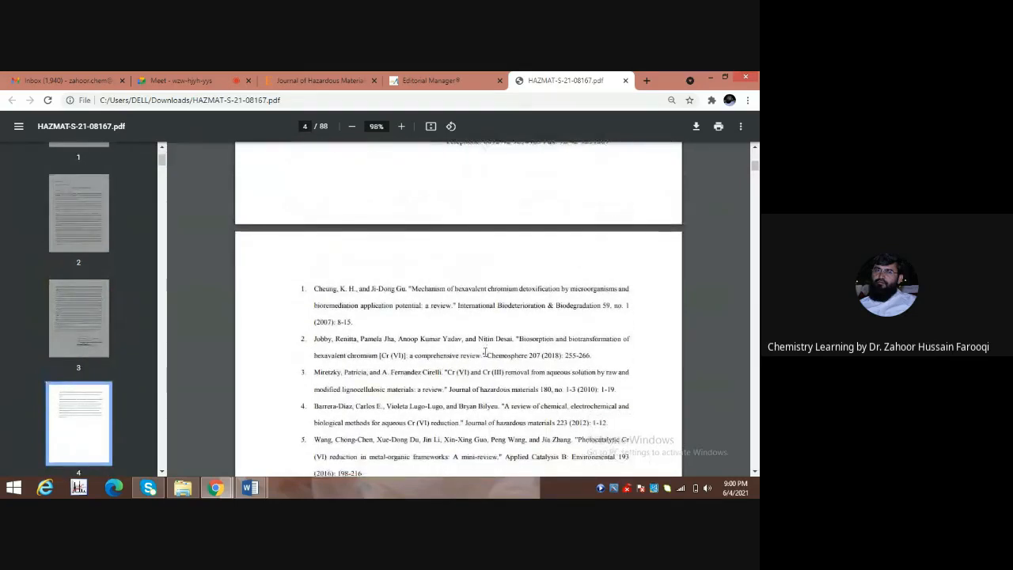
scroll(485, 352, down, 2)
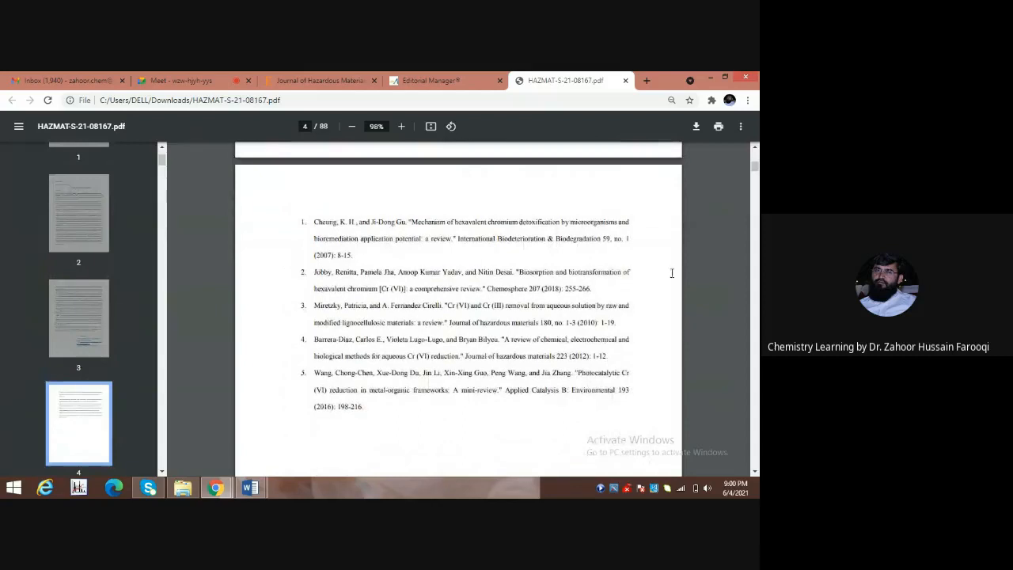